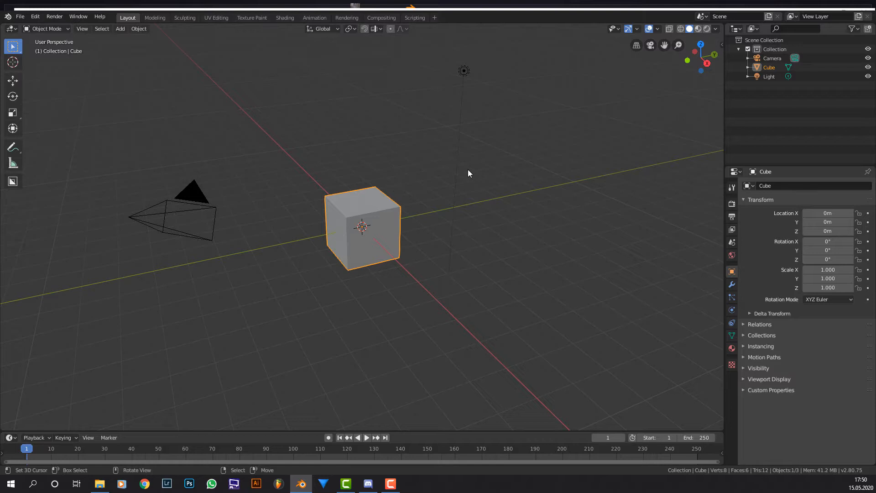
Step: Enter Edit Mode on the default cube and select one of its upper vertices
middle_click_drag(276, 141, 342, 135)
scroll(321, 149, "up", 2)
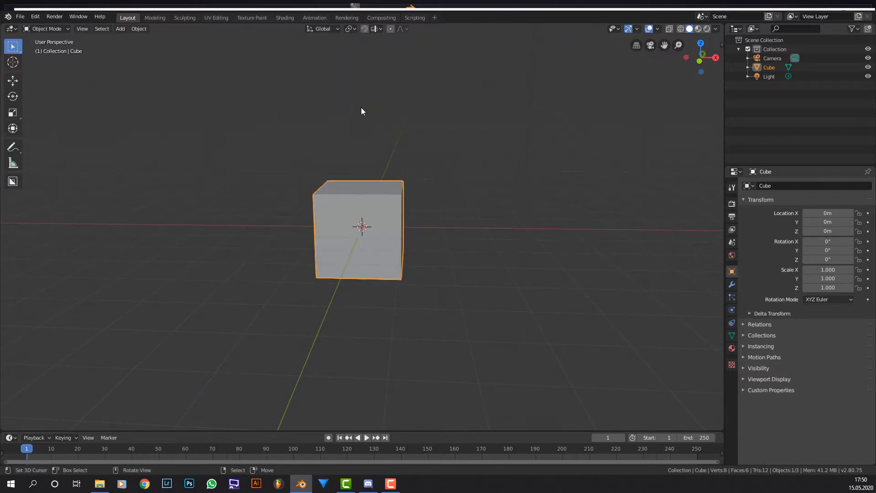
middle_click_drag(356, 88, 268, 93)
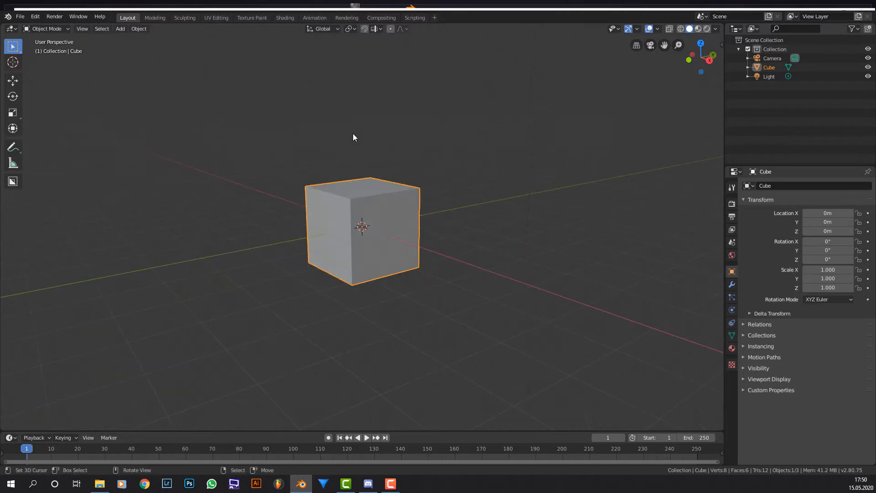
scroll(353, 137, "up", 3)
mouse_move(366, 158)
middle_mouse_down()
mouse_move(336, 189)
mouse_move(289, 202)
mouse_move(382, 160)
middle_mouse_up()
key("Tab")
left_click(294, 163)
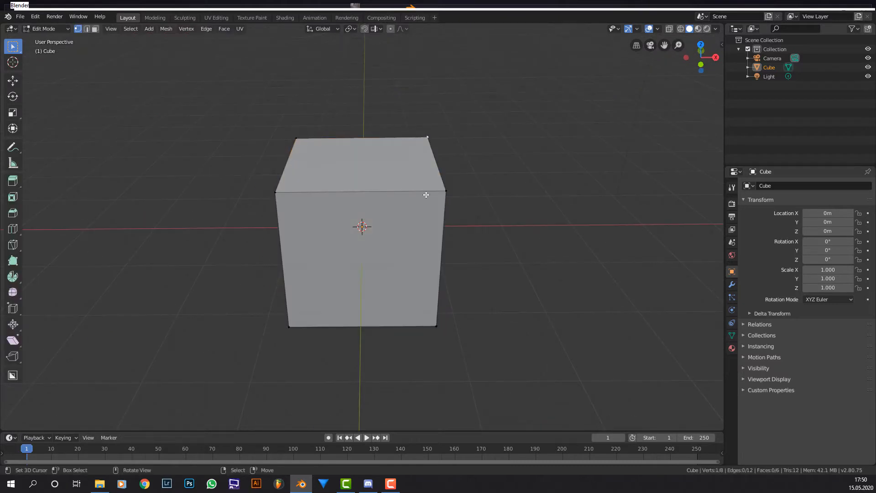
Step: Switch to edge selection and pick edges around the cube's top face
left_click(89, 28)
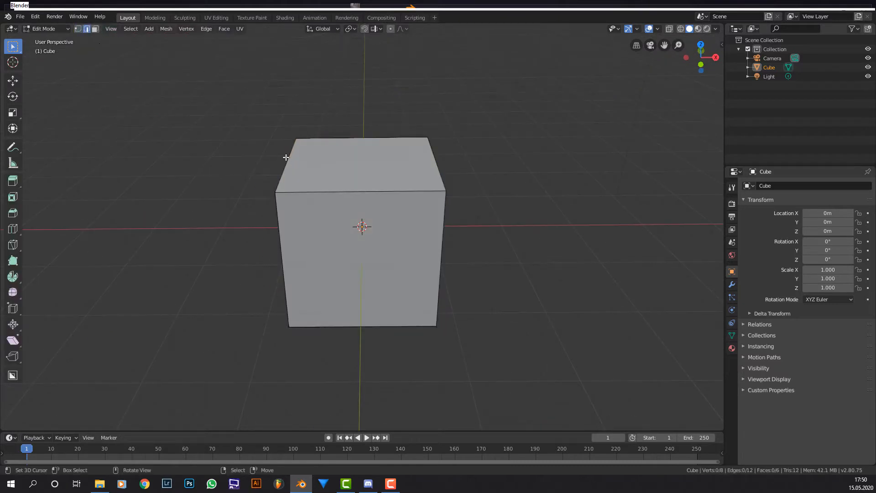
left_click(286, 157)
middle_click_drag(315, 149, 391, 172)
left_click(383, 186, "shift")
left_click(323, 182, "shift")
middle_click_drag(323, 182, 354, 138)
left_click(354, 138)
middle_click_drag(399, 104, 341, 120)
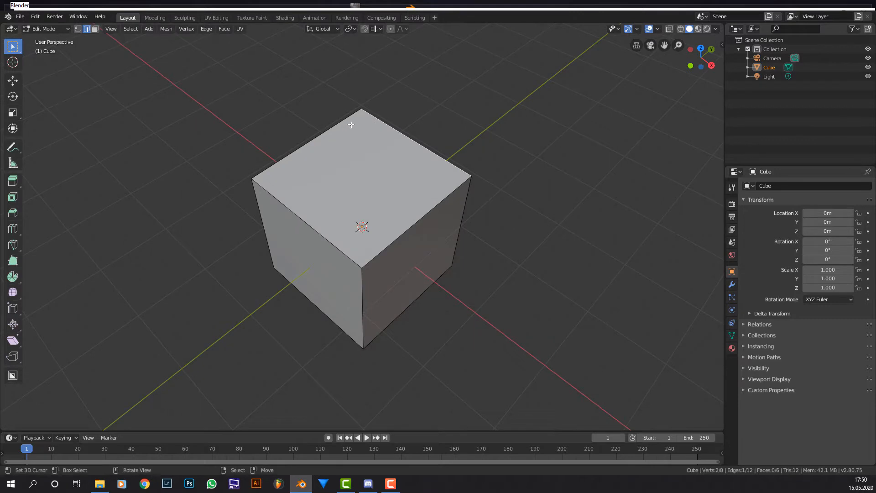
middle_click_drag(394, 132, 156, 115)
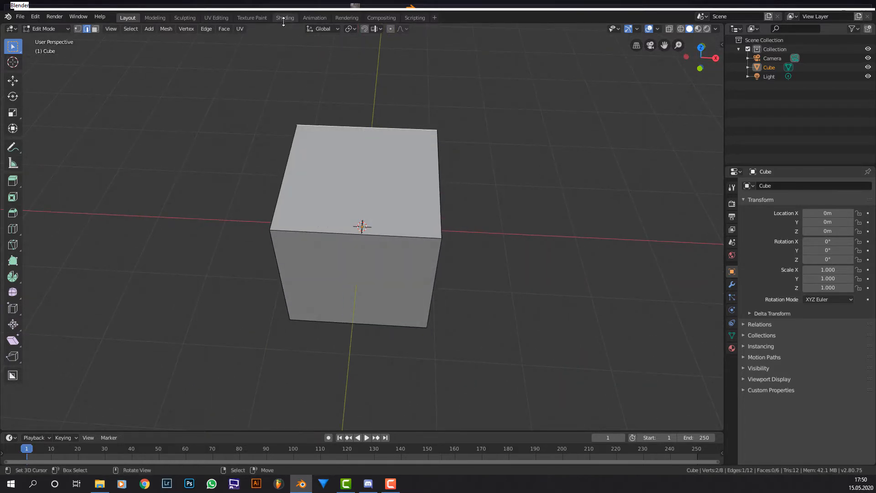
Step: In the Shading workspace, connect the WoodFlooring044_COL_4K.jpg texture's Color to the cube material's Base Color and return to Object Mode
left_click(284, 17)
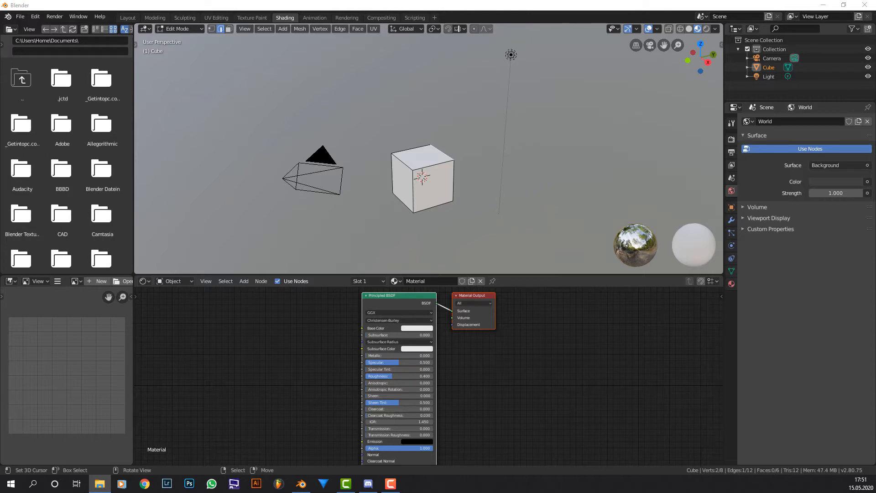
mouse_move(249, 355)
left_mouse_down()
mouse_move(302, 349)
mouse_move(344, 316)
left_mouse_up()
scroll(313, 343, "up", 4)
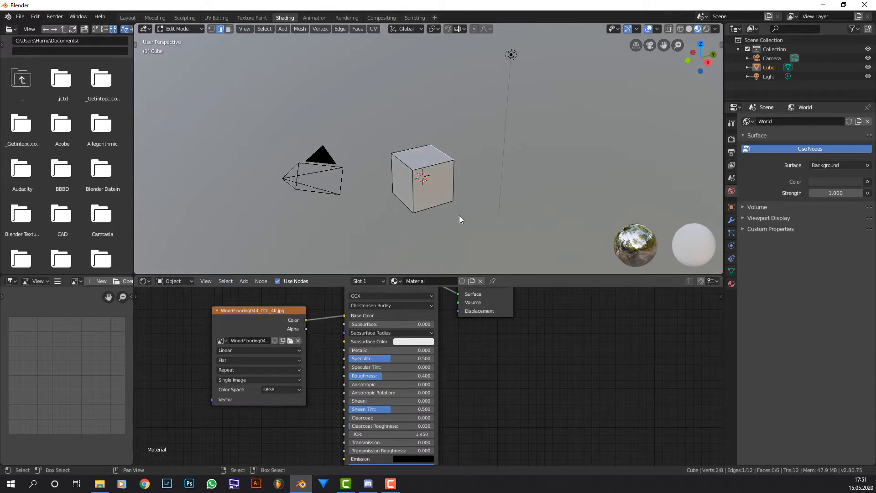
scroll(456, 216, "up", 4)
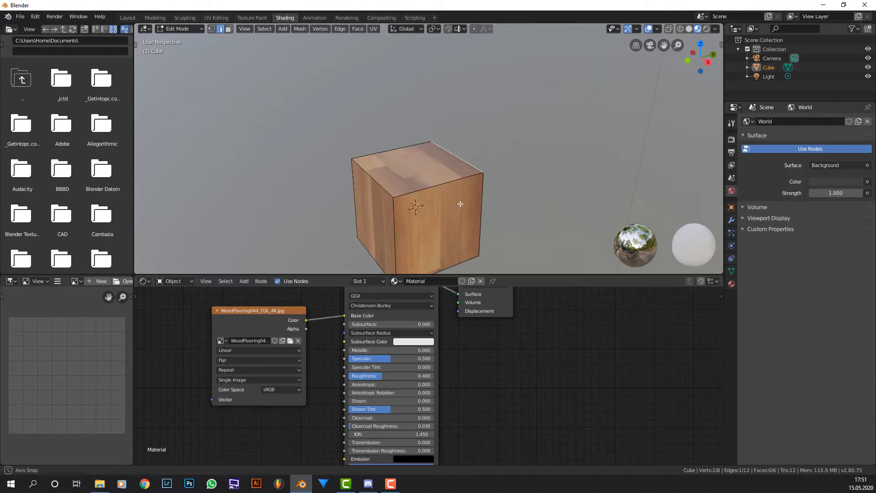
mouse_move(462, 204)
middle_mouse_down()
mouse_move(482, 154)
mouse_move(451, 223)
mouse_move(486, 191)
mouse_move(503, 204)
mouse_move(447, 150)
mouse_move(524, 223)
mouse_move(508, 225)
mouse_move(484, 252)
mouse_move(470, 189)
middle_mouse_up()
key("Tab")
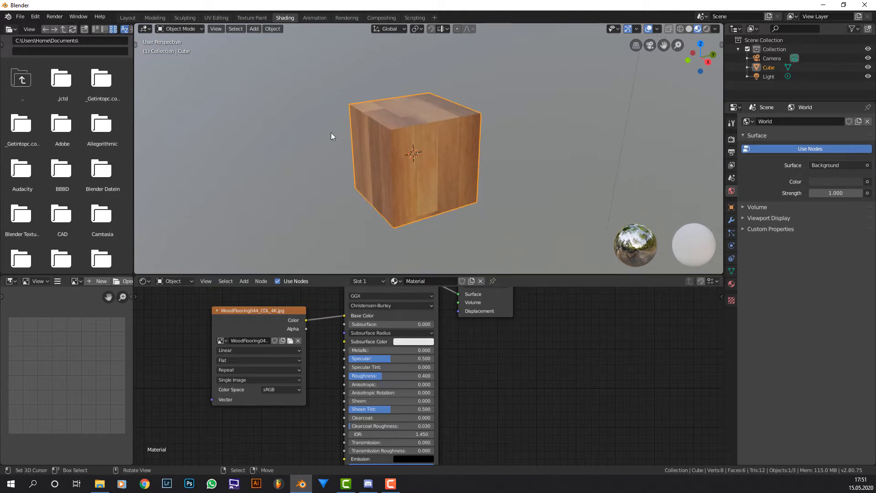
Step: Open the UV Editing workspace and display the cube with its material preview
left_click(218, 18)
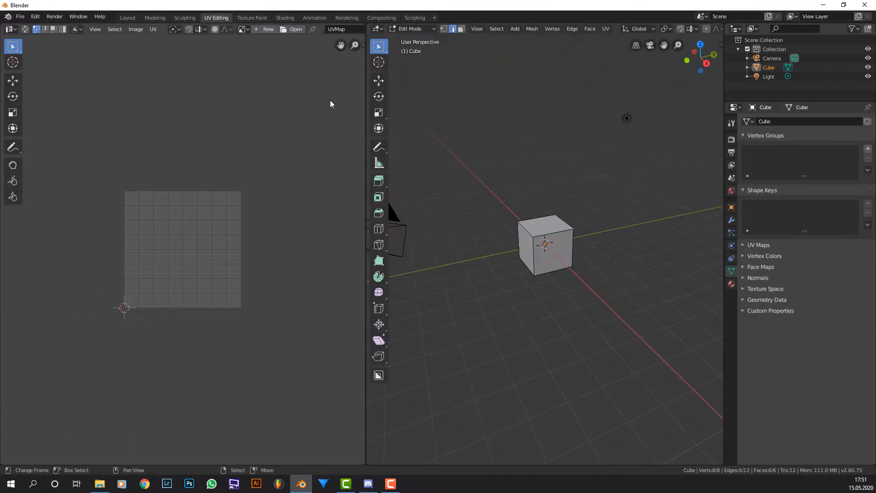
scroll(518, 186, "up", 3)
scroll(663, 31, "down", 5)
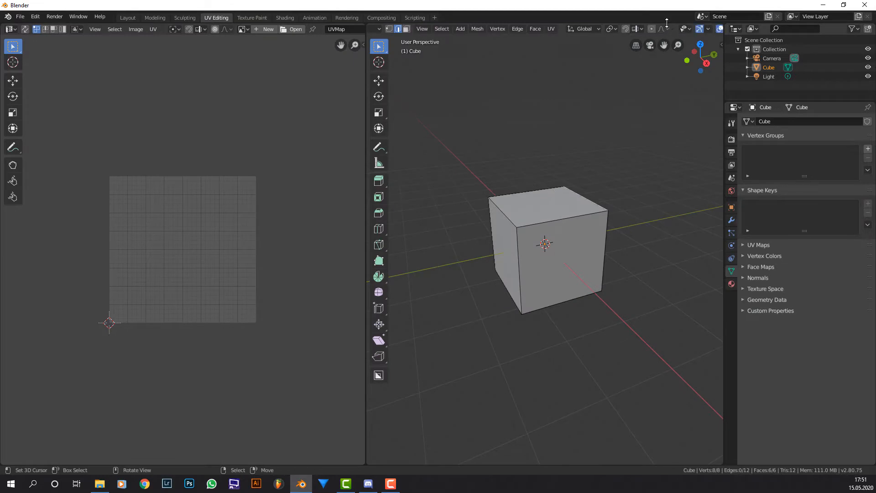
left_click(698, 29)
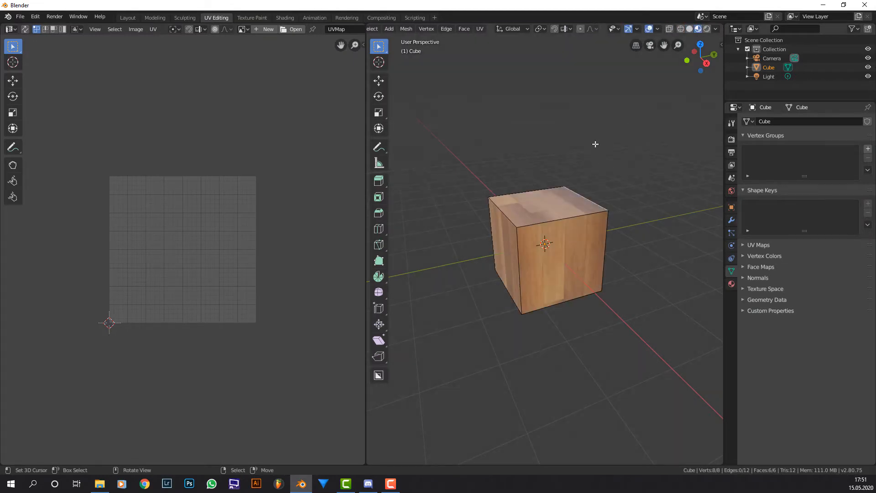
middle_click_drag(572, 172, 605, 203)
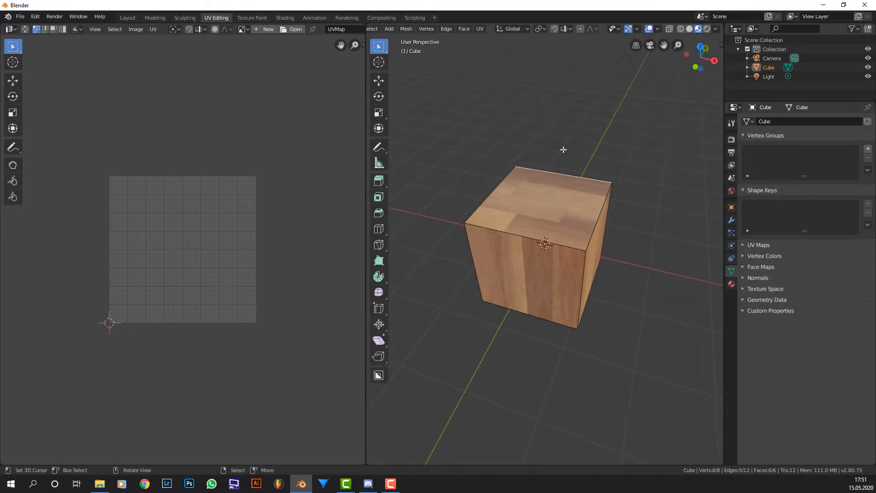
Step: Select the whole cube mesh, and use UV face selection to select the uppermost face of the unwrapped layout
key("a")
scroll(297, 187, "down", 5)
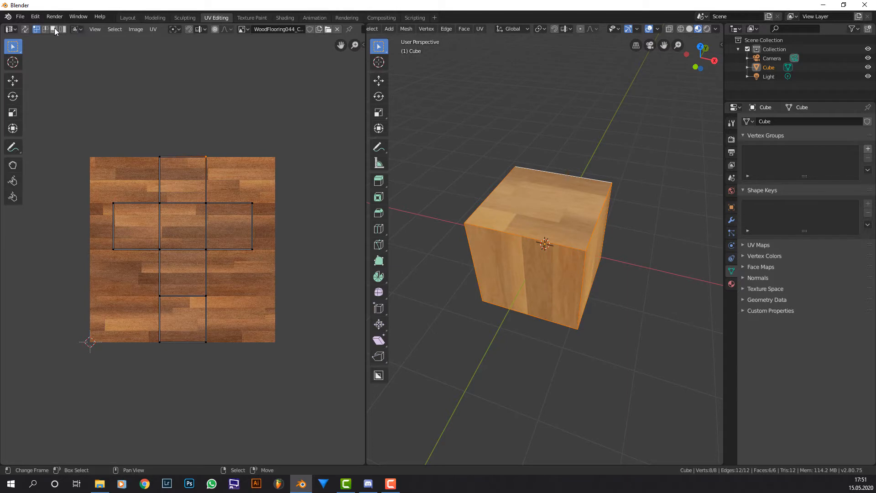
left_click(170, 182)
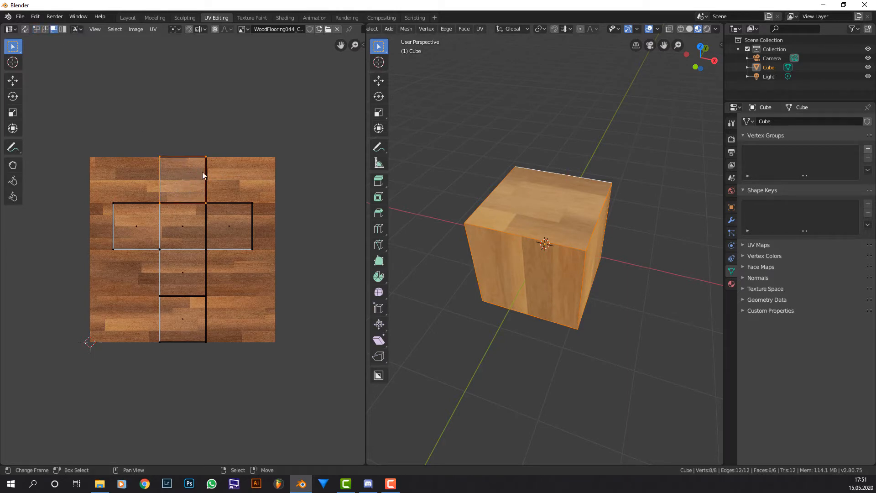
scroll(577, 189, "up", 2)
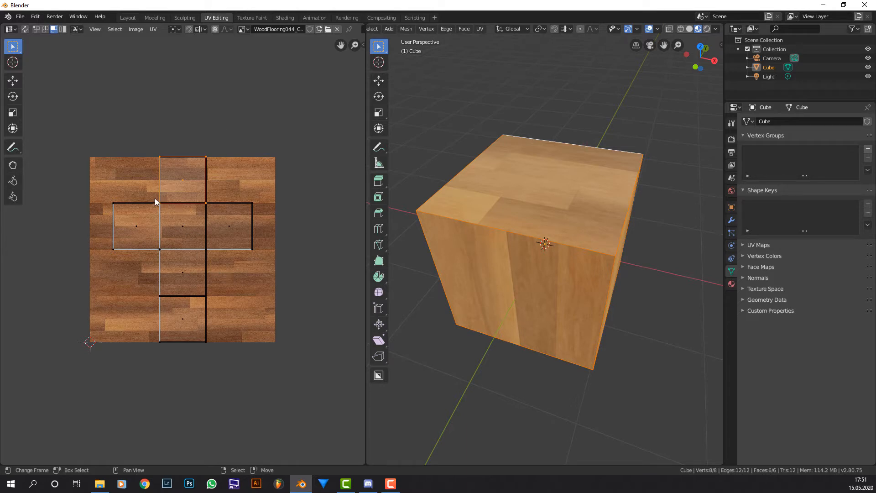
Step: Review the UV mapping methods, such as Cube Projection, for the fully selected cube
middle_click_drag(636, 134, 576, 136)
right_click(543, 166)
middle_click_drag(547, 99, 601, 143)
key("a")
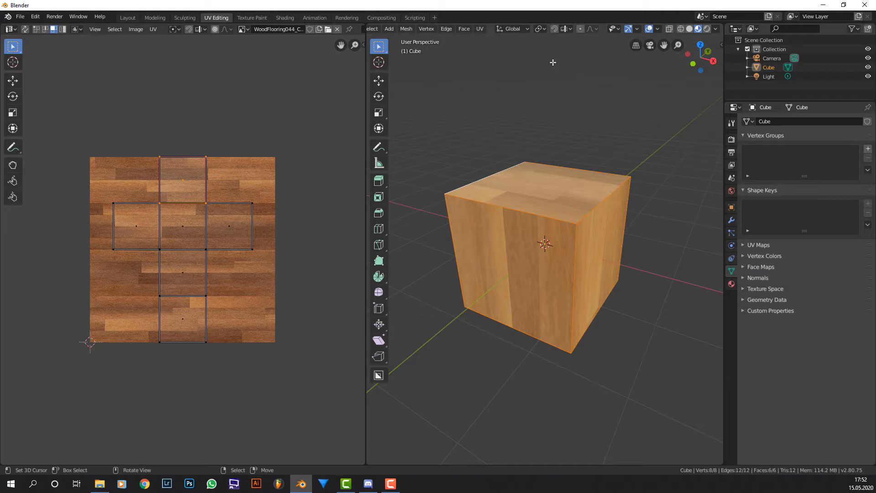
scroll(555, 63, "down", 2)
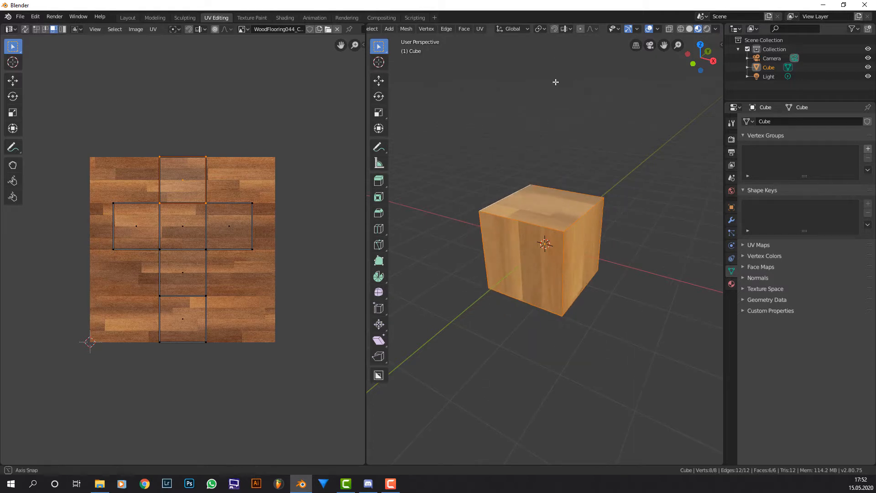
middle_click_drag(555, 82, 514, 83)
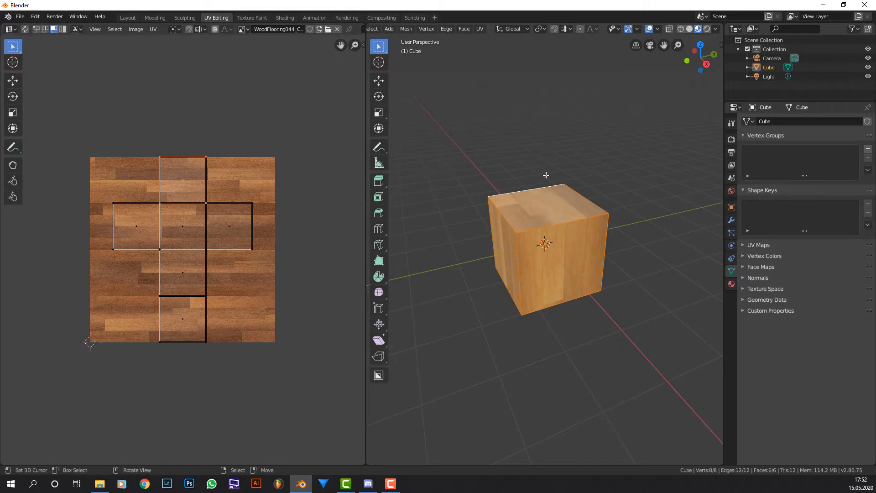
key("u")
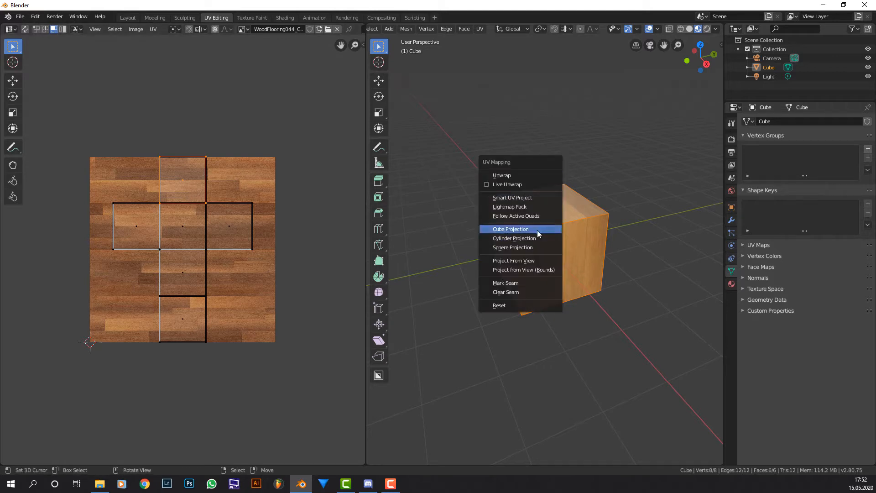
left_click(537, 233)
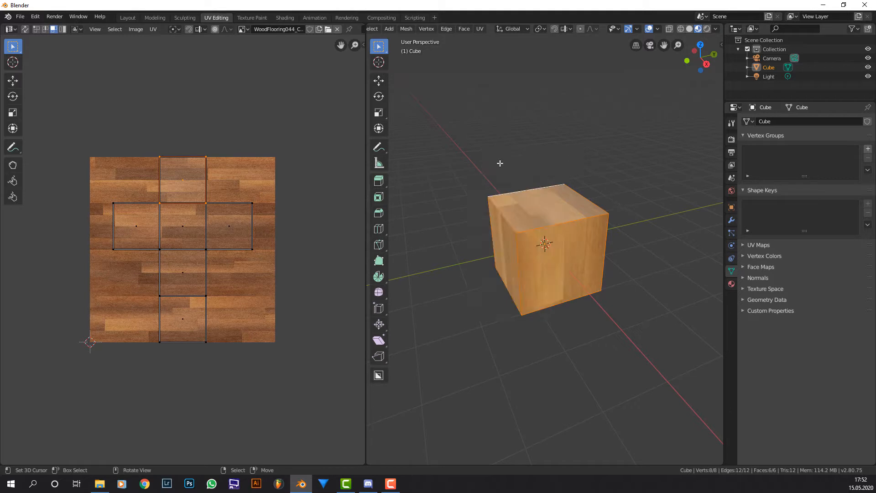
Step: Examine how the wood texture falls on the cube's faces compared with the UV layout
middle_click_drag(510, 175, 564, 176)
scroll(544, 178, "up", 2)
scroll(573, 169, "down", 2)
scroll(620, 116, "down", 2)
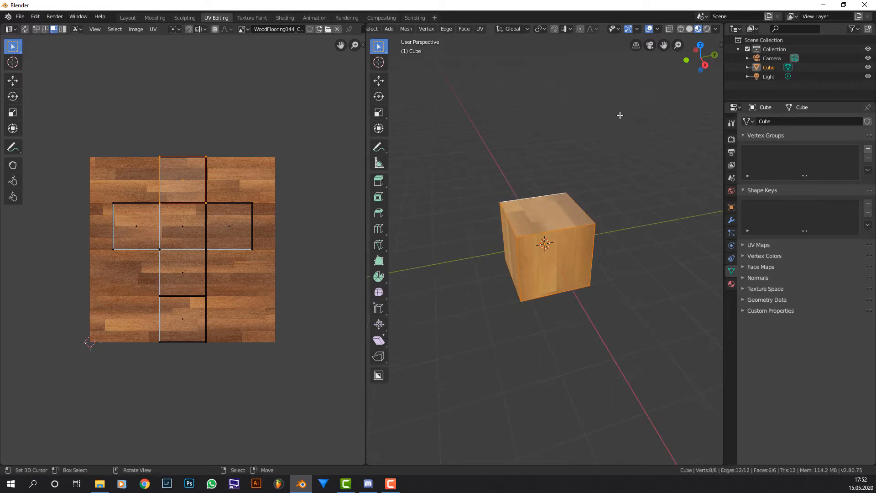
middle_click_drag(598, 135, 521, 155)
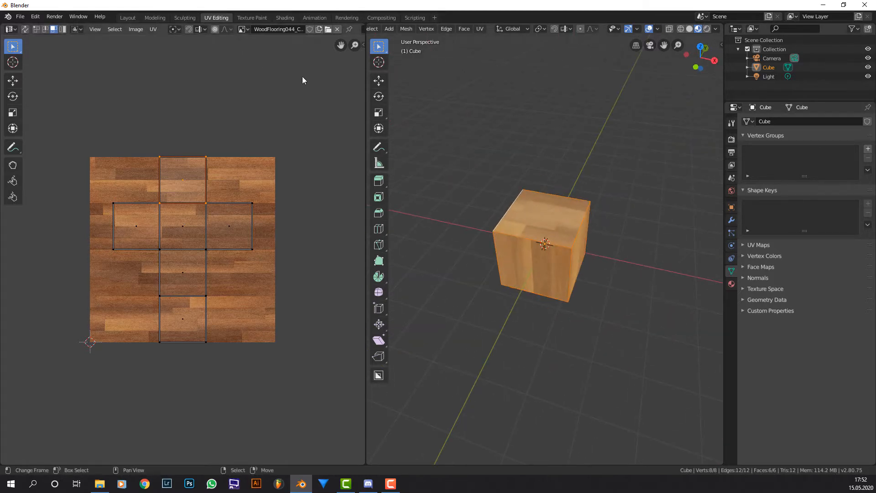
middle_click_drag(411, 68, 564, 78)
scroll(567, 112, "up", 2)
middle_click_drag(571, 115, 569, 147)
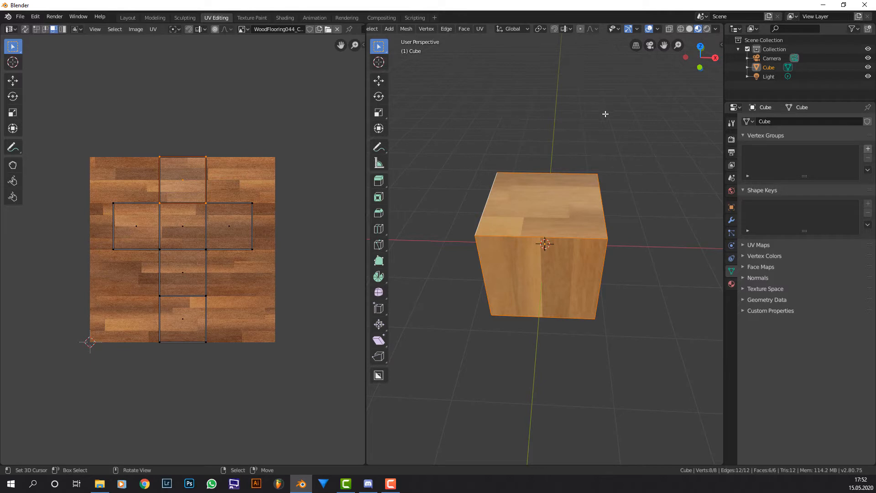
Step: Leave Edit Mode and delete the wood-textured cube
key("Tab")
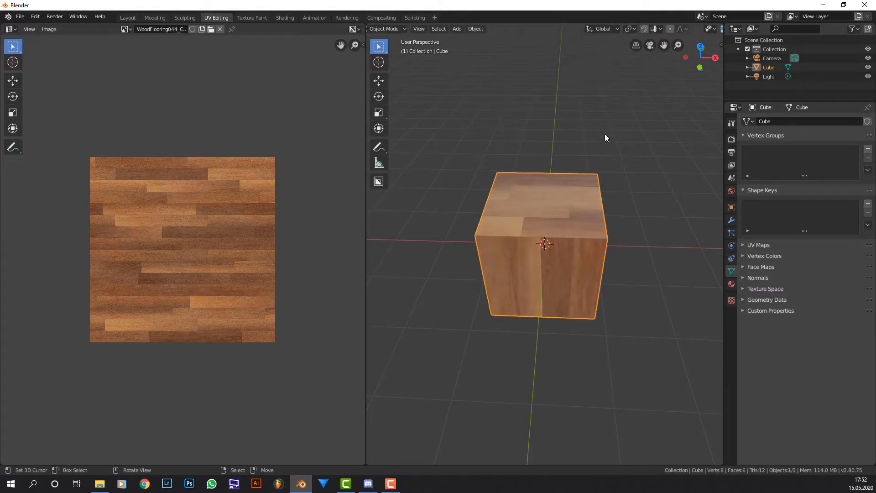
key("x")
left_click(568, 154)
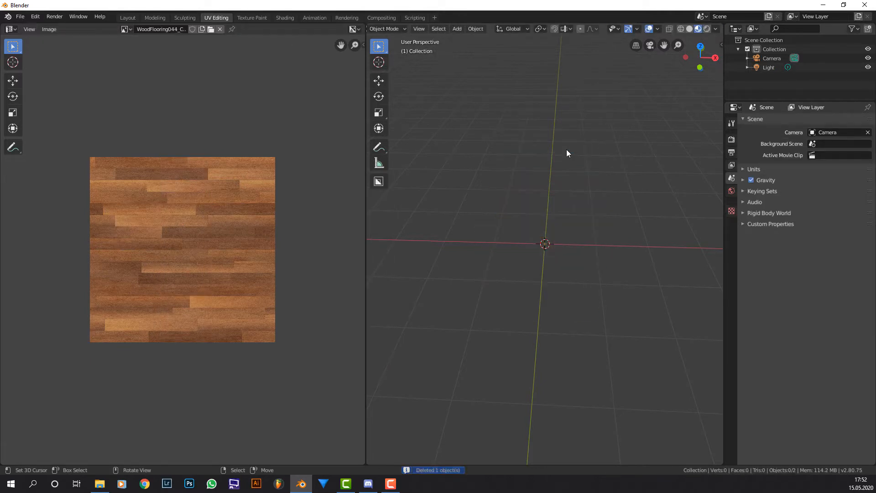
Step: Add a new mesh cube at the world origin and show its creation settings, including Generate UVs
key("shift+a")
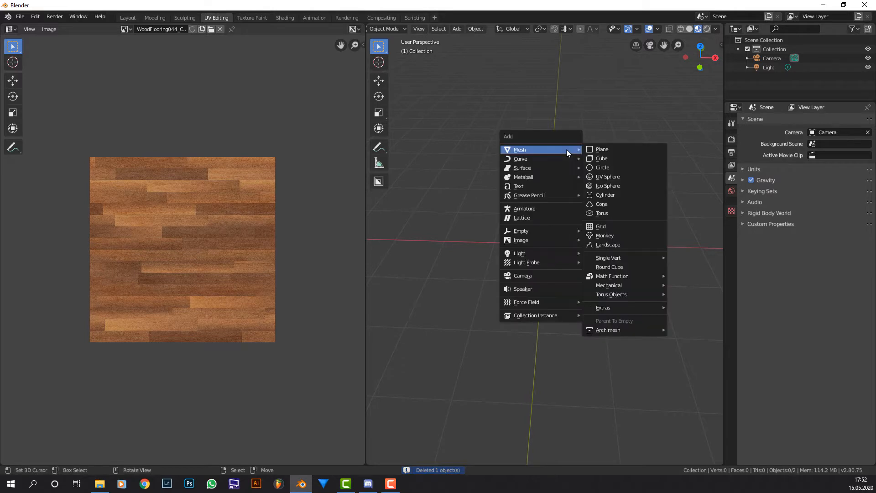
left_click(612, 160)
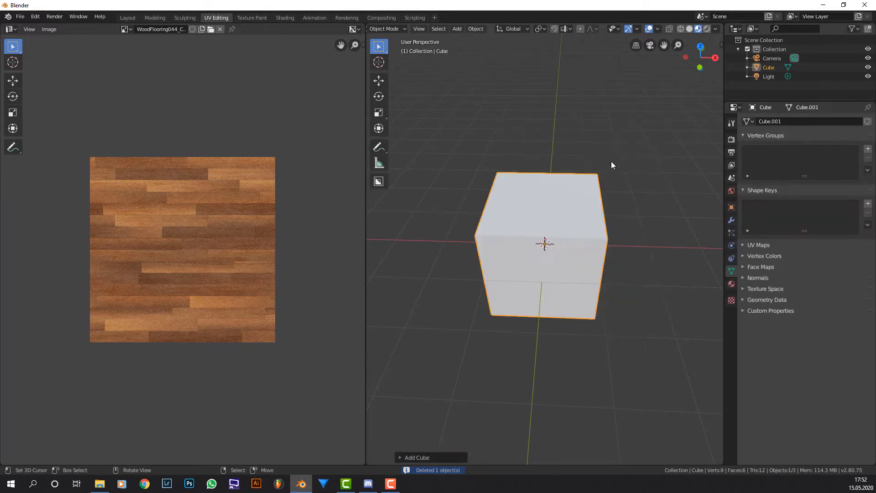
middle_click_drag(552, 262, 549, 247)
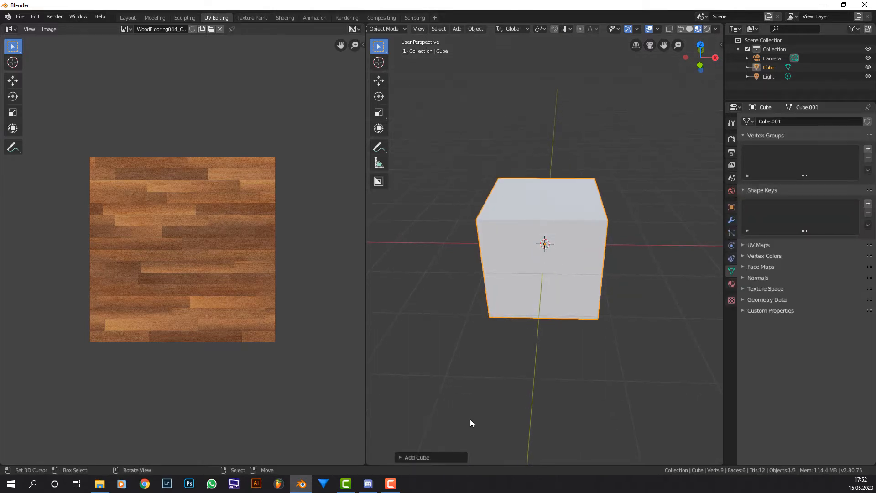
left_click(426, 457)
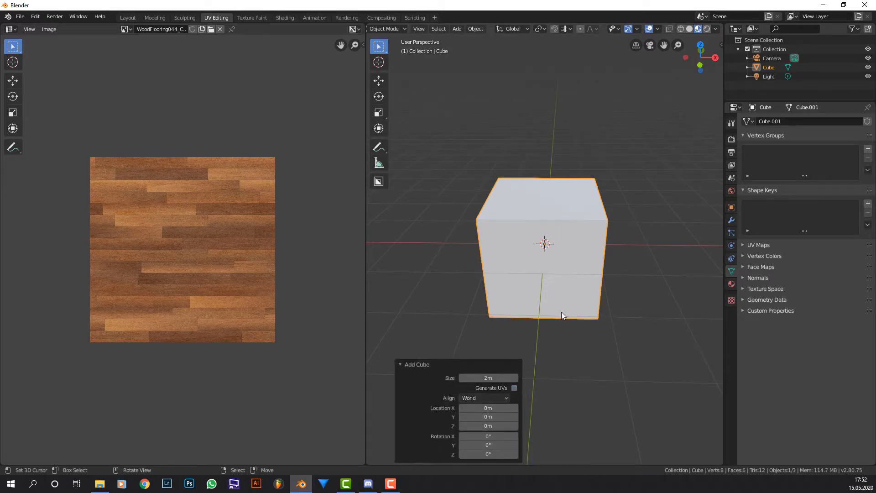
Step: Check the new cube for a UV layout by selecting all its geometry in Edit Mode, and return to Object Mode
key("Tab")
middle_click_drag(571, 298, 608, 295)
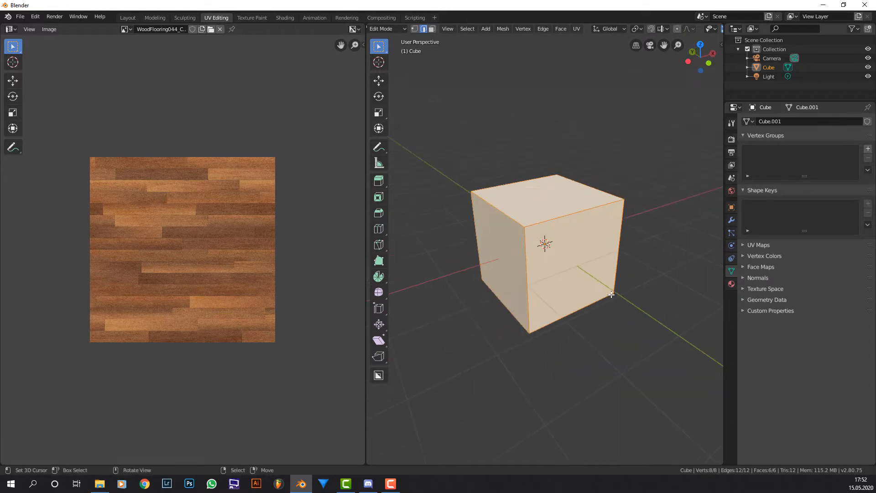
key("alt+a")
key("a")
middle_click_drag(523, 204, 590, 168)
key("Tab")
scroll(590, 169, "down", 3)
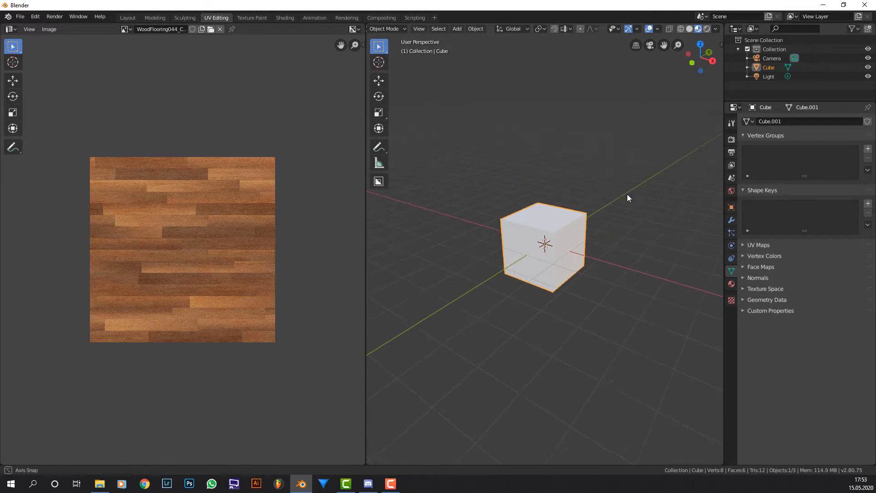
Step: Add a mesh plane at the world origin and move it 4 m along the X axis beside the cube
middle_click_drag(626, 193, 552, 194)
key("shift+a")
mouse_move(552, 193)
left_click(588, 196)
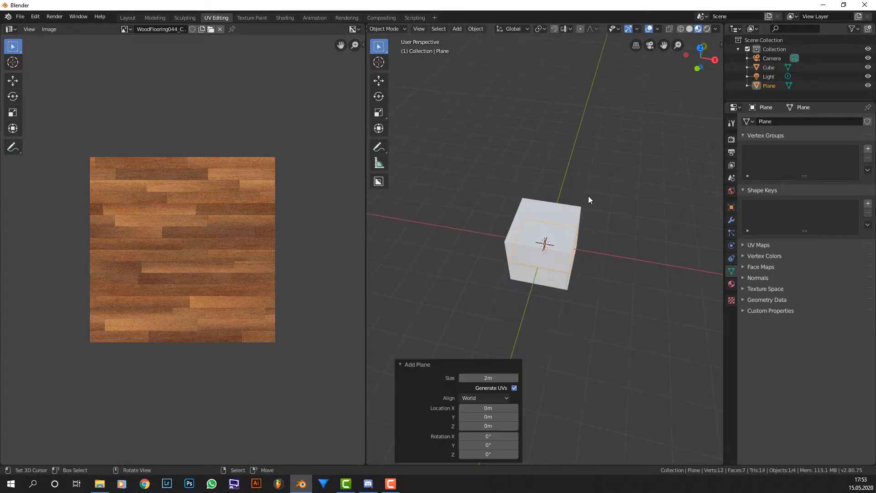
key("g")
key("y")
key("x")
key("4")
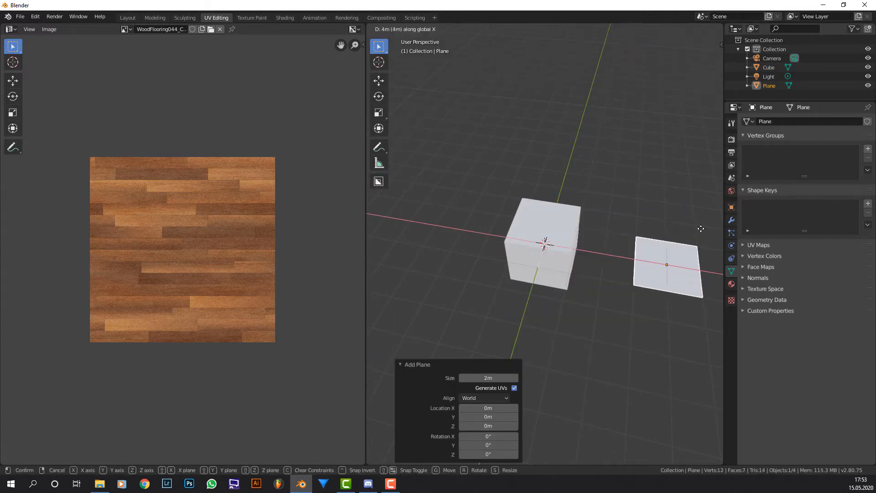
key("Return")
Step: In top view, extrude the plane's front edge along negative Y in Edit Mode to add a second square of the same size
key("KP_7")
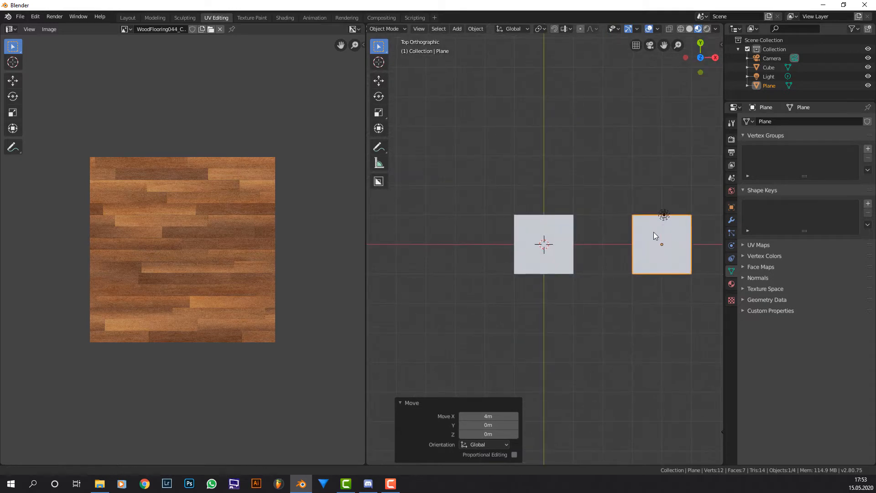
middle_click_drag(653, 231, 568, 166, "shift")
scroll(568, 166, "down", 1)
key("Tab")
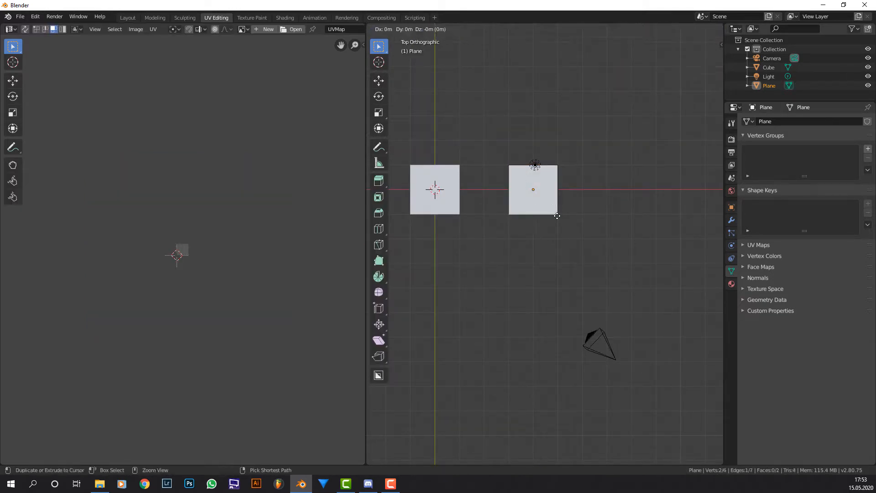
key("e")
key("y")
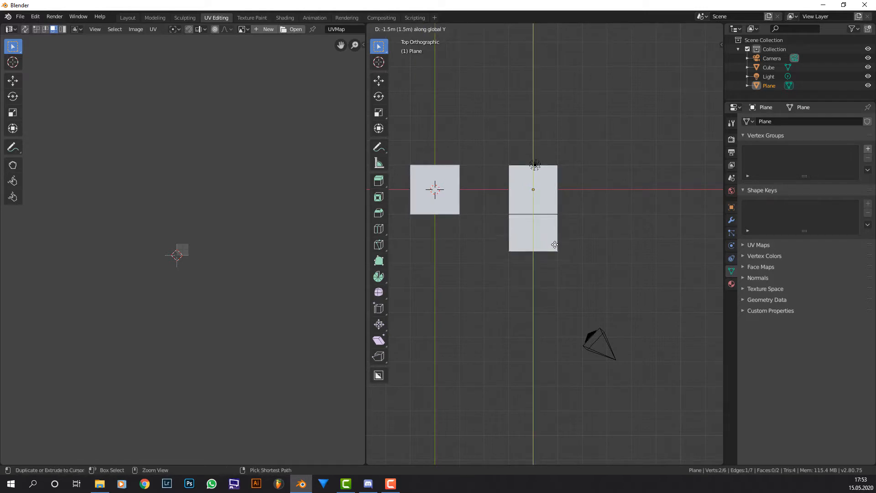
left_click(553, 258)
Step: Extrude both side edges of the second square and scale them outward along X to form a matching square on each side
scroll(551, 261, "up", 1)
middle_click_drag(551, 262, 554, 189, "shift")
right_click(569, 172)
right_click(493, 170, "shift")
key("e")
right_click(544, 170)
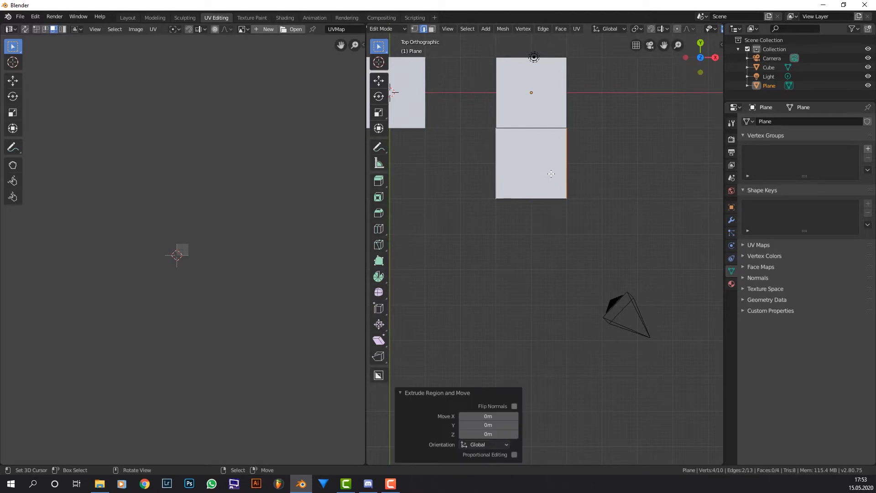
key("s")
key("x")
left_click(587, 189)
Step: Extrude the second square's front edge 4 m along negative Y and split the new face with a centred loop cut
right_click(532, 199)
key("e")
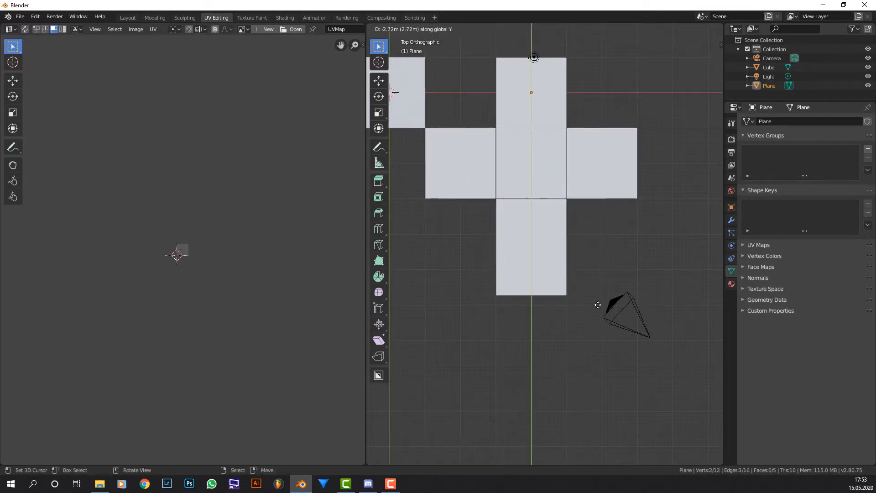
left_click(596, 349)
key("ctrl+r")
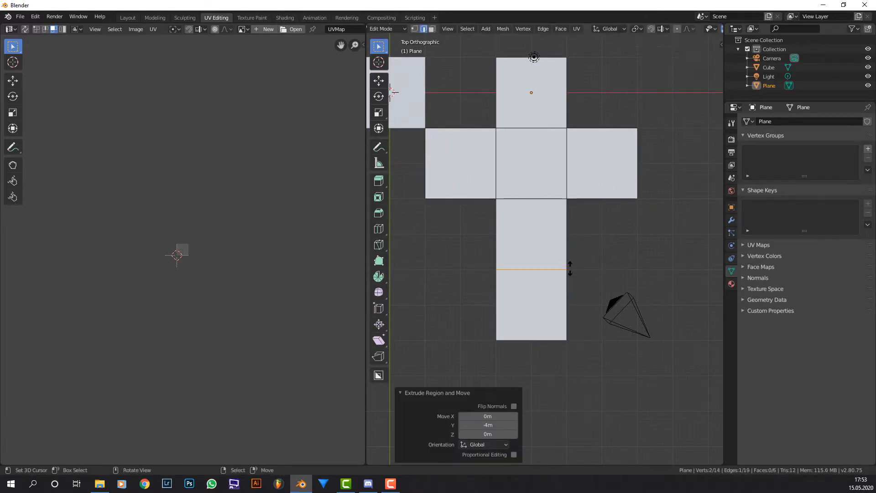
left_click(569, 268)
right_click(590, 280)
Step: Select all faces of the flat cross and unwrap them, framing the resulting layout in the UV editor
middle_click_drag(590, 279, 600, 229)
key("a")
scroll(560, 242, "up", 4)
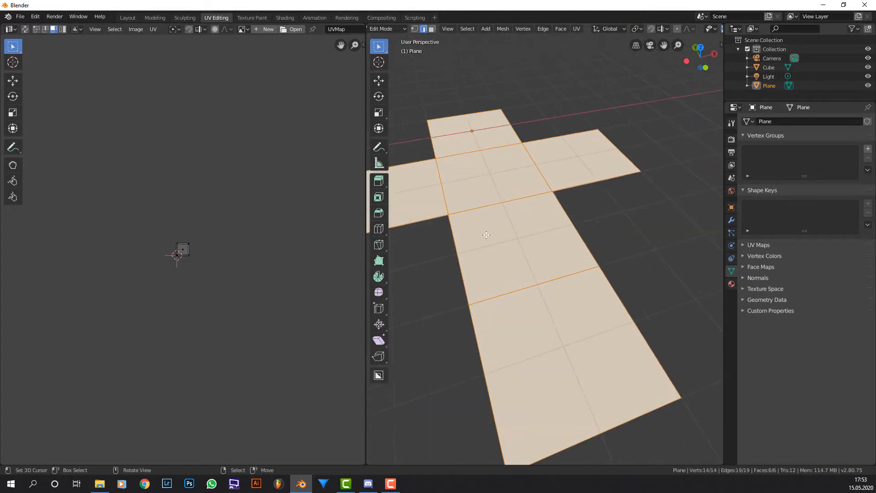
key("u")
left_click(498, 246)
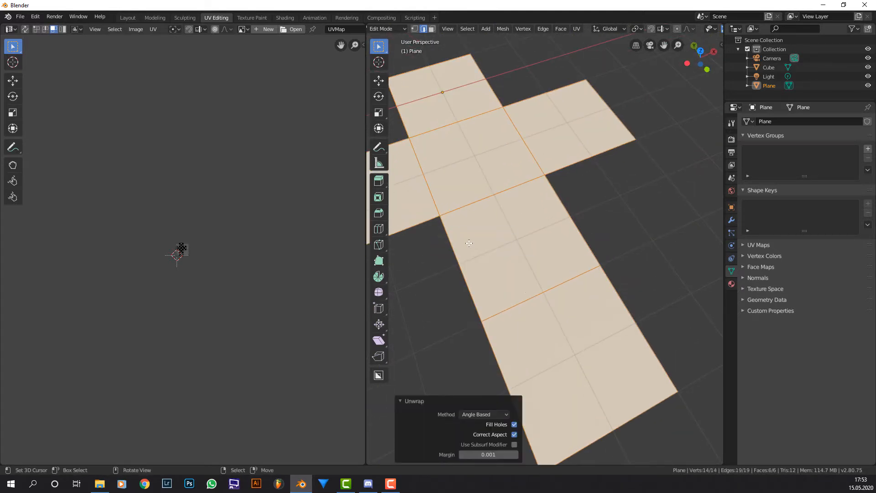
scroll(193, 243, "up", 10)
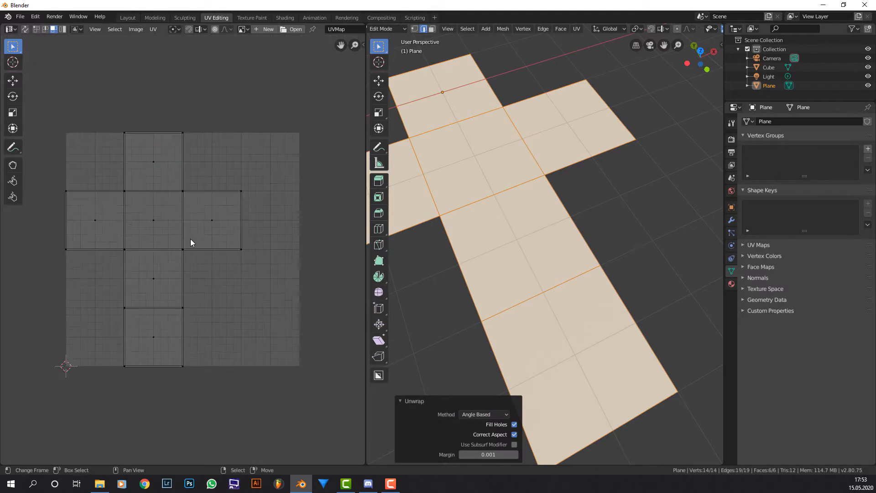
middle_click_drag(179, 232, 199, 225)
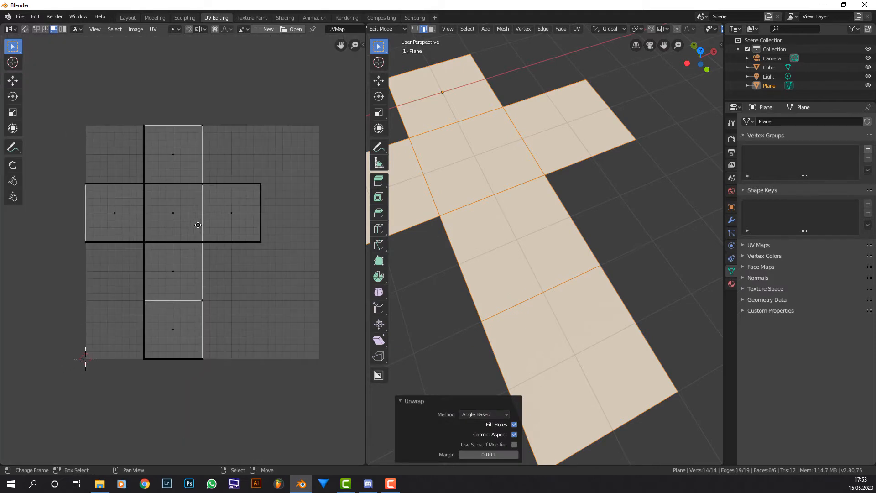
Step: Return to Object Mode and examine how the flat cross-shaped mesh relates to the cube's six sides
scroll(498, 170, "down", 3)
middle_click_drag(498, 169, 549, 164)
scroll(516, 206, "up", 1)
key("Tab")
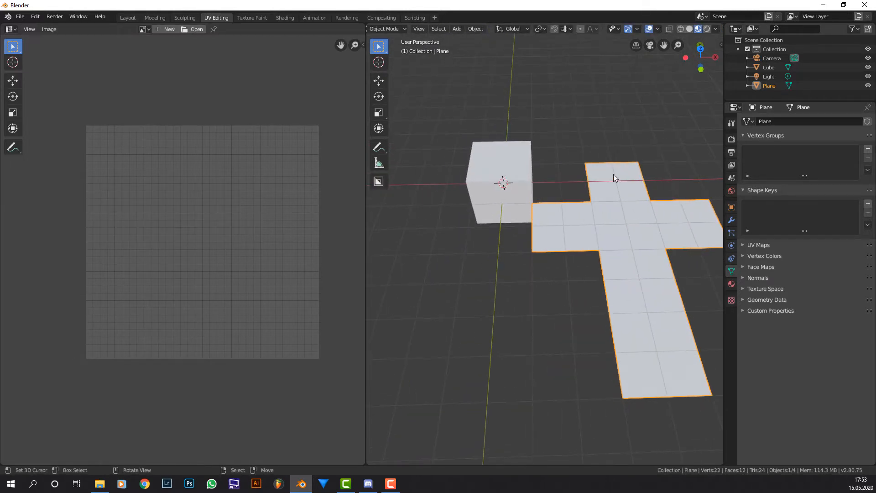
middle_click_drag(614, 178, 660, 311)
middle_click_drag(637, 307, 473, 209)
middle_click_drag(499, 243, 575, 265)
middle_click_drag(625, 276, 594, 289)
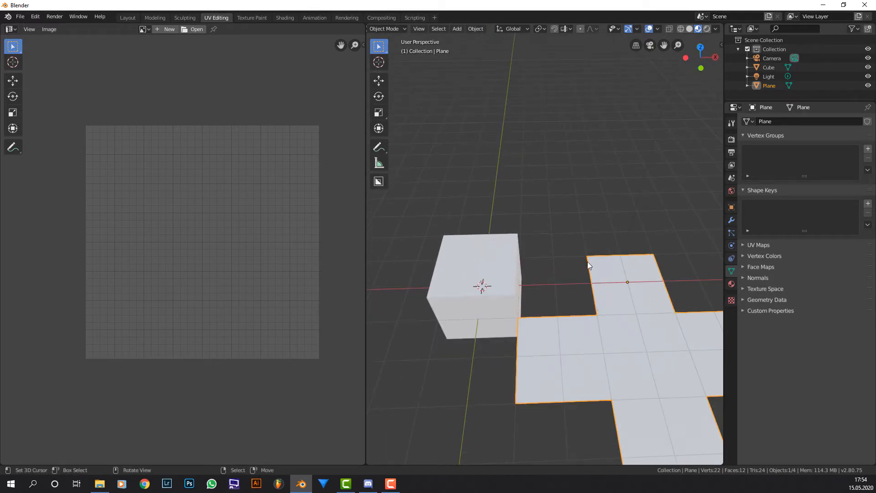
Step: Switch to editing the cube and mark the two side edges and the back edge of its top face as seams
key("Tab")
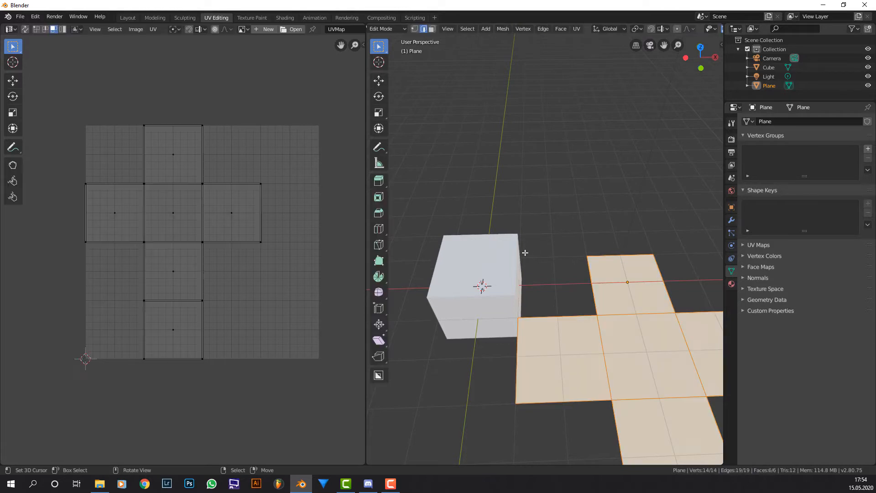
left_click(432, 263)
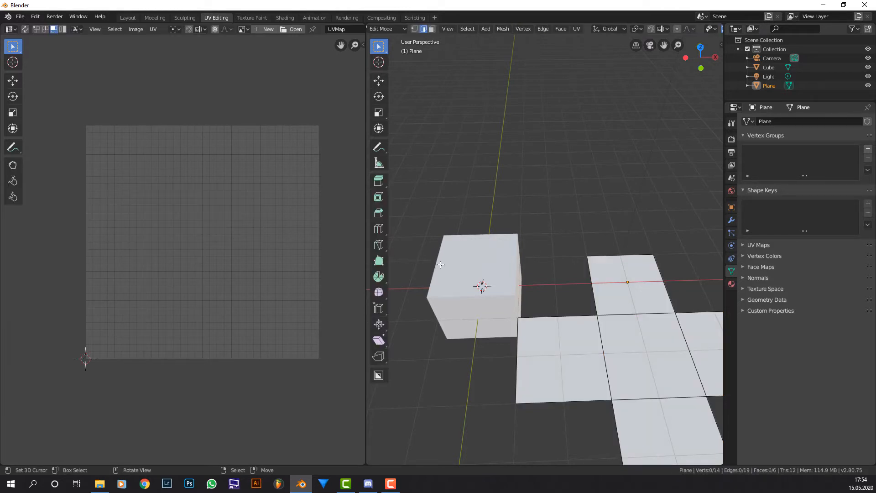
key("Tab")
left_click(459, 255)
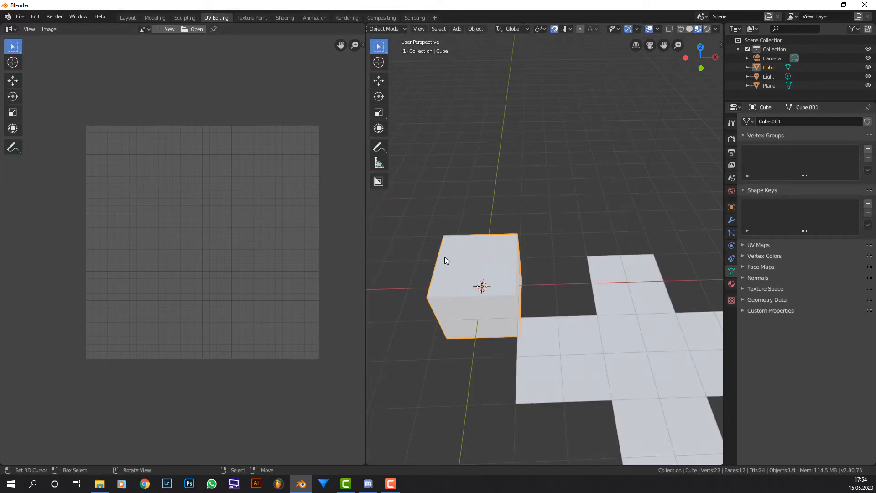
key("Tab")
left_click(464, 241)
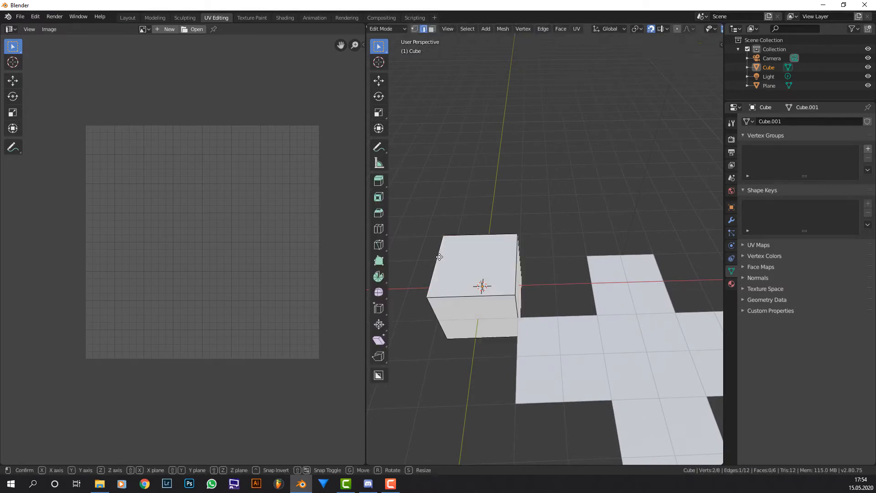
left_click(508, 257, "shift")
left_click(497, 235, "shift")
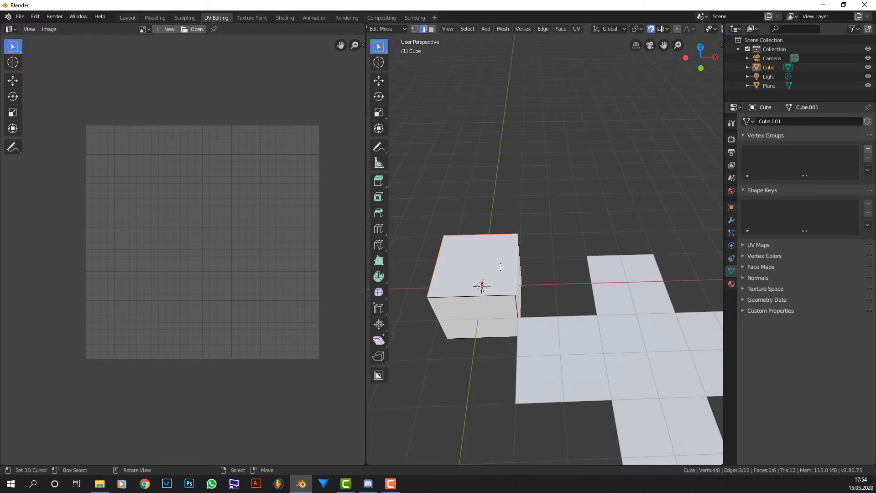
key("ctrl+e")
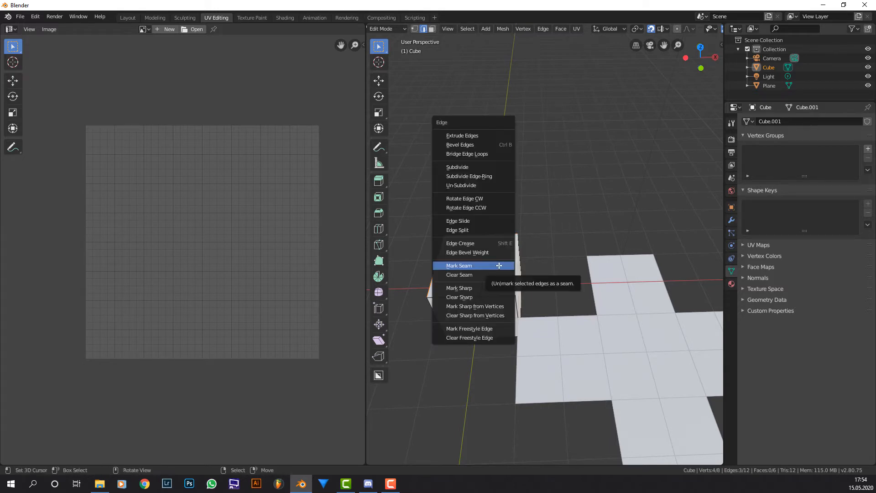
left_click(499, 265)
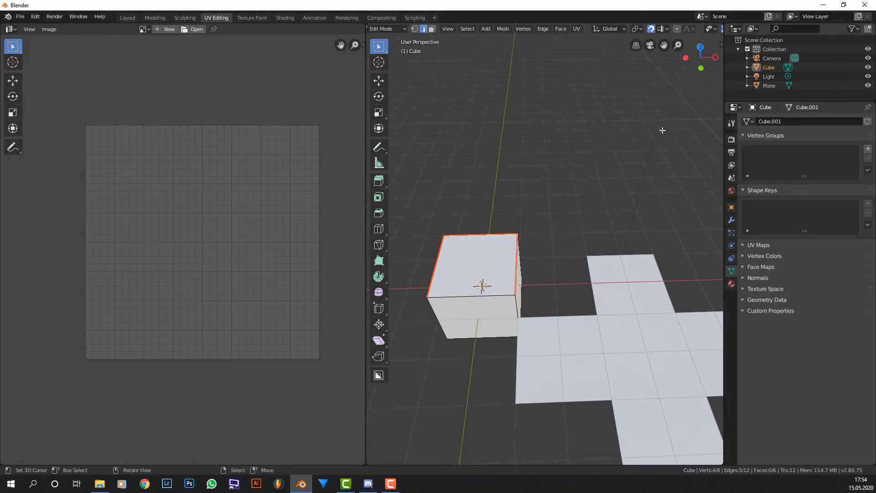
Step: Start the Shortcut VUr on-screen key display for the 3D viewport
key("n")
left_click(717, 109)
left_click(671, 54)
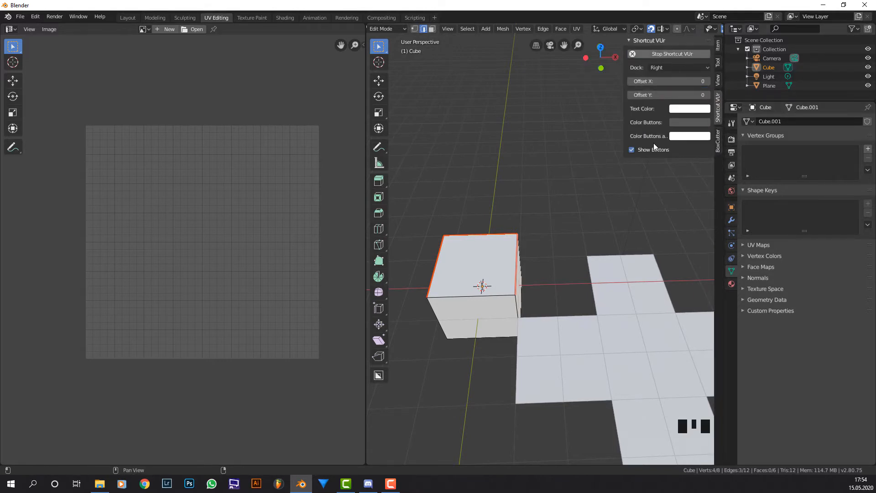
key("n")
Step: Compare the cube's seams with the flat cross, picking out the top face's unmarked front edge as the fold between faces
middle_click_drag(504, 227, 529, 201, "shift")
scroll(545, 219, "up", 1)
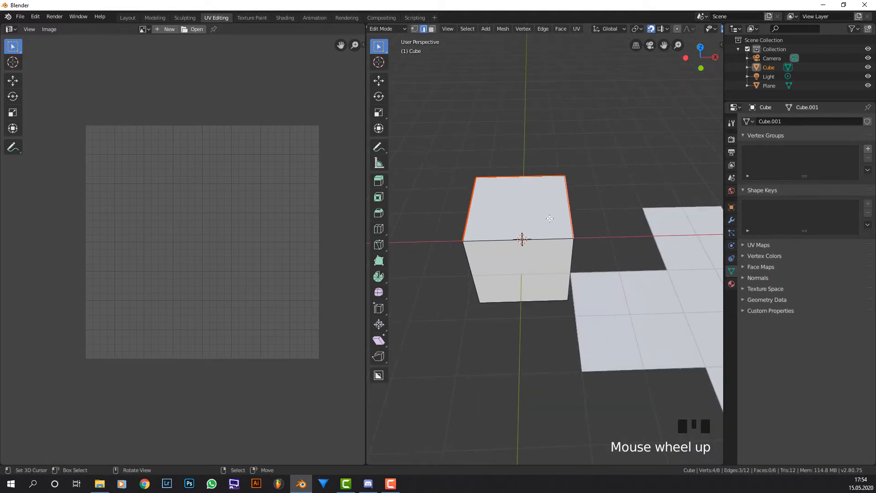
scroll(558, 209, "down", 2)
middle_click_drag(555, 212, 551, 249)
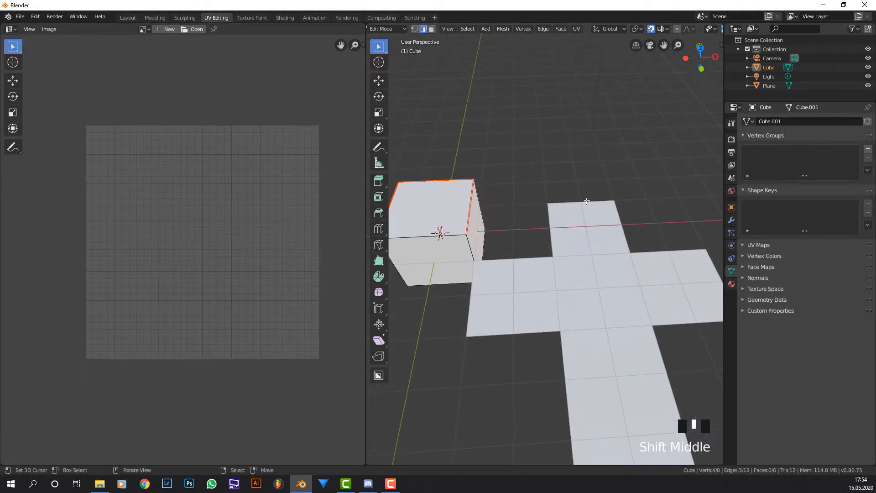
middle_click_drag(675, 268, 589, 256)
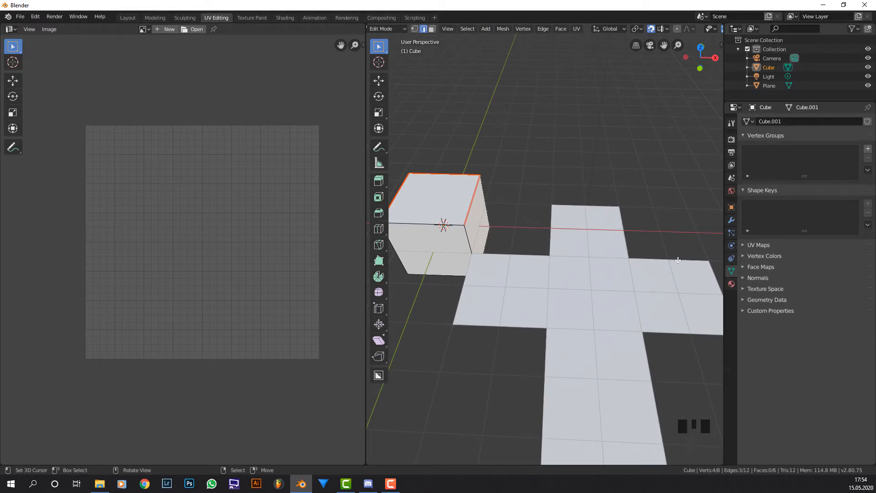
right_click(425, 225)
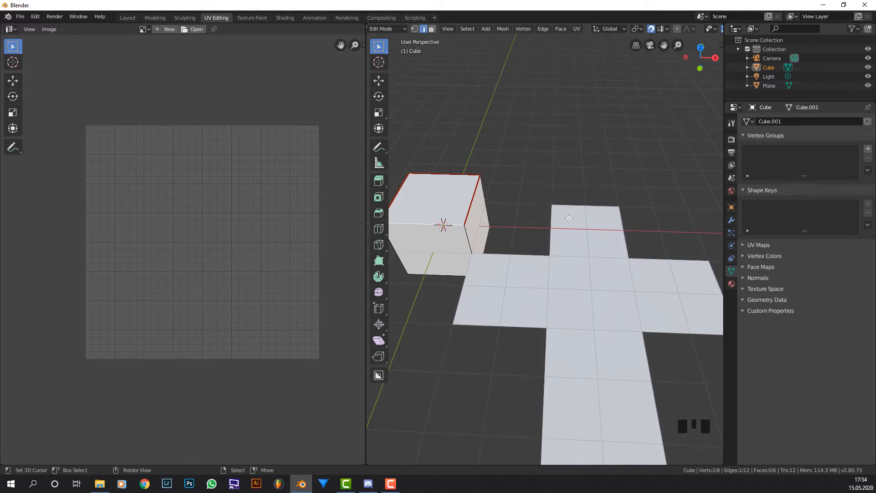
middle_click_drag(480, 227, 498, 225)
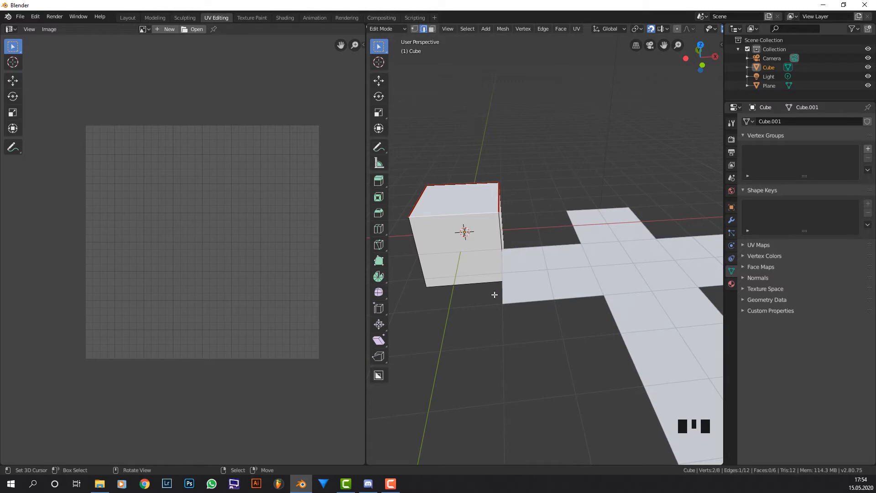
Step: Mark the cube's two back vertical edges and the two side edges of its bottom face as seams
middle_click_drag(443, 276, 548, 235)
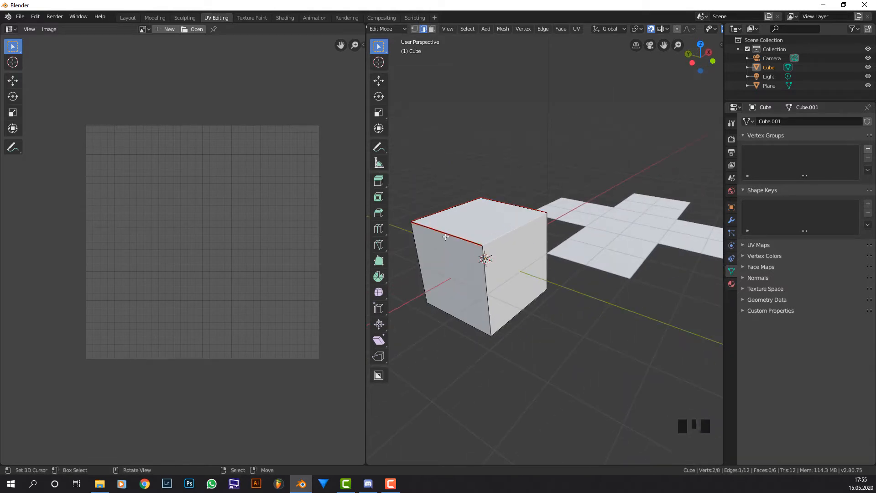
right_click(418, 262, "shift")
right_click(432, 258)
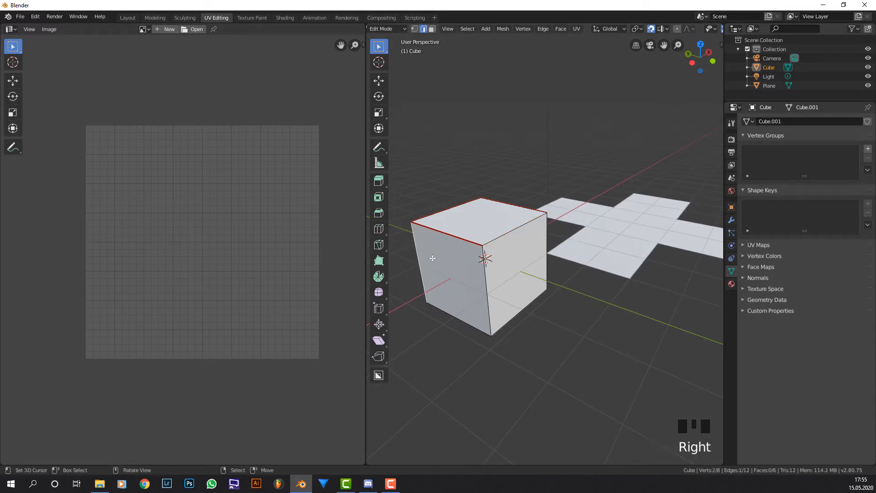
right_click(500, 308, "shift")
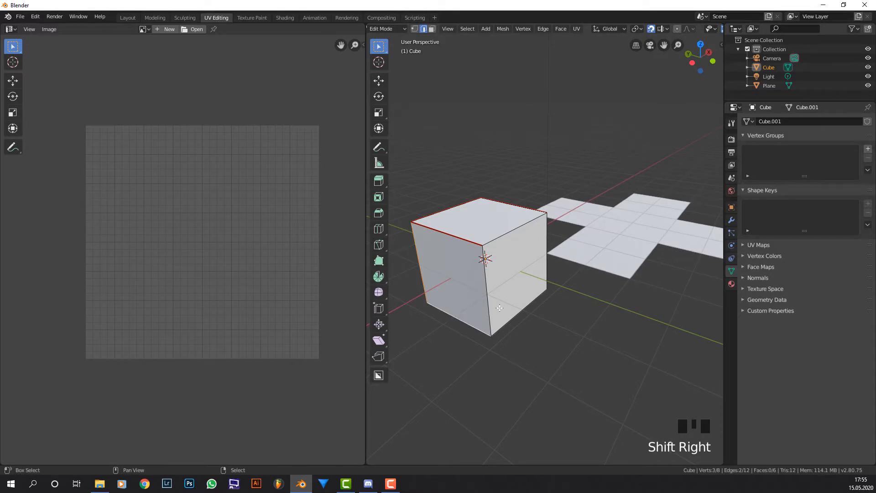
middle_click_drag(499, 308, 548, 227)
right_click(514, 238, "shift")
right_click(514, 239, "shift")
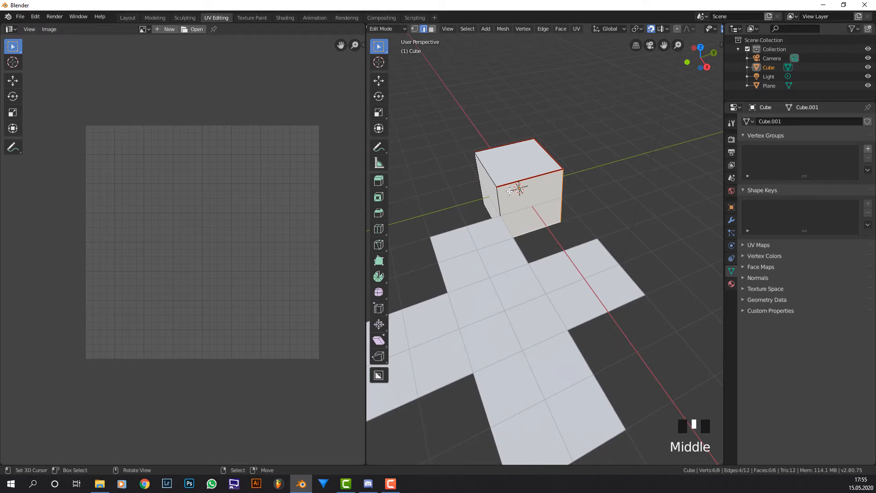
middle_click_drag(510, 191, 584, 219)
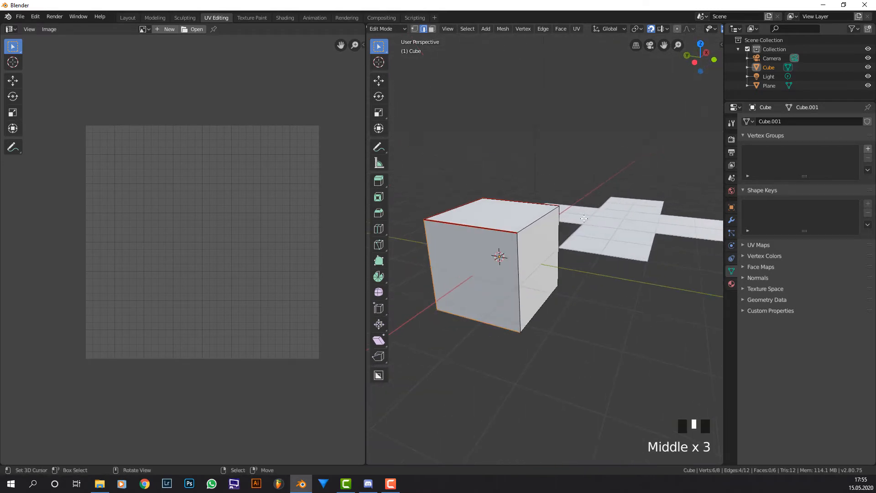
key("ctrl+e")
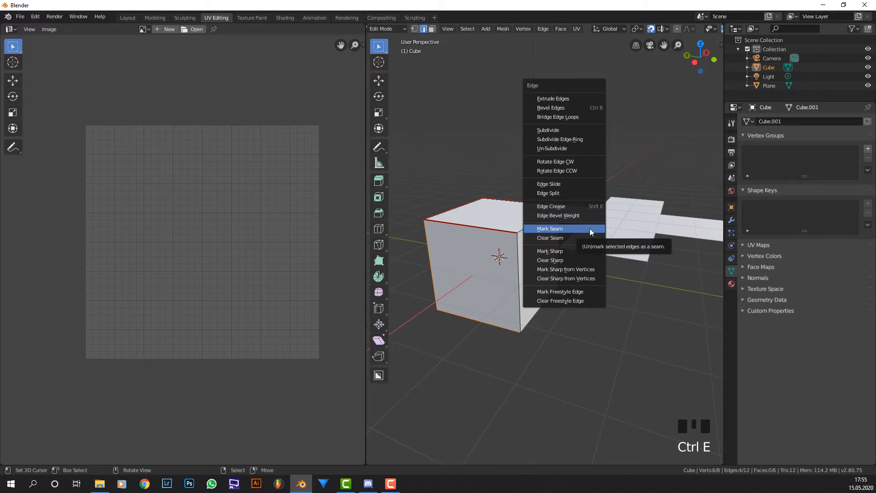
left_click(589, 229)
Step: Select all of the cube's geometry and unwrap it along the marked seams
key("a")
key("u")
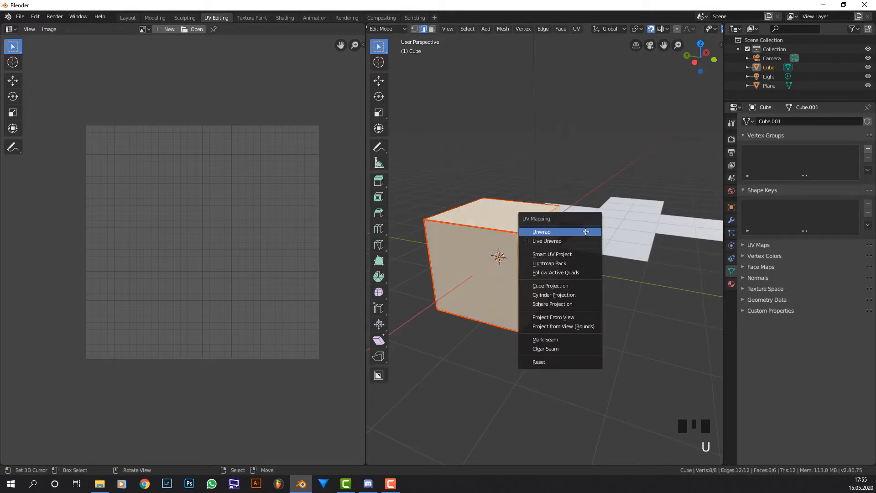
left_click(585, 232)
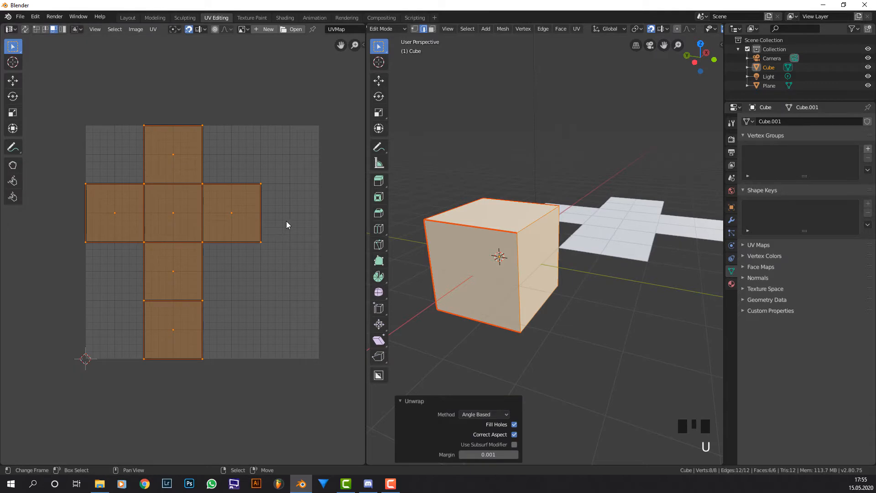
Step: Clear every seam on the cube and unwrap its selected faces again
middle_click_drag(519, 229, 524, 234)
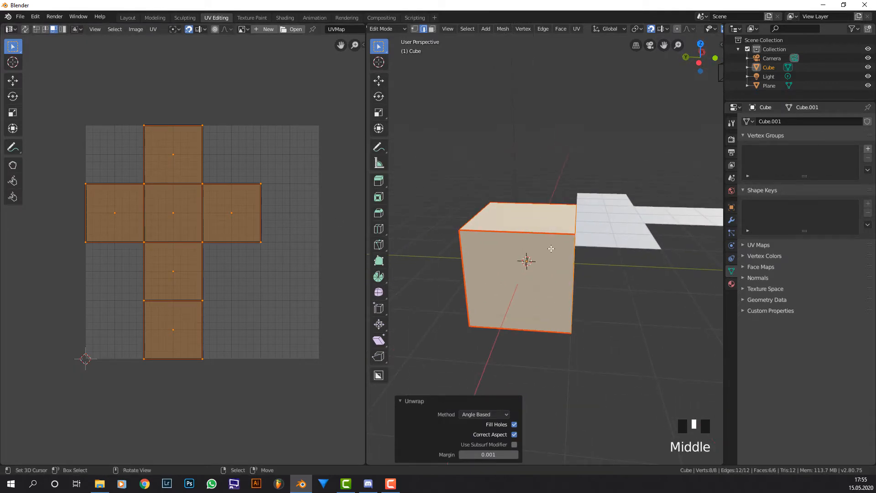
key("ctrl+e")
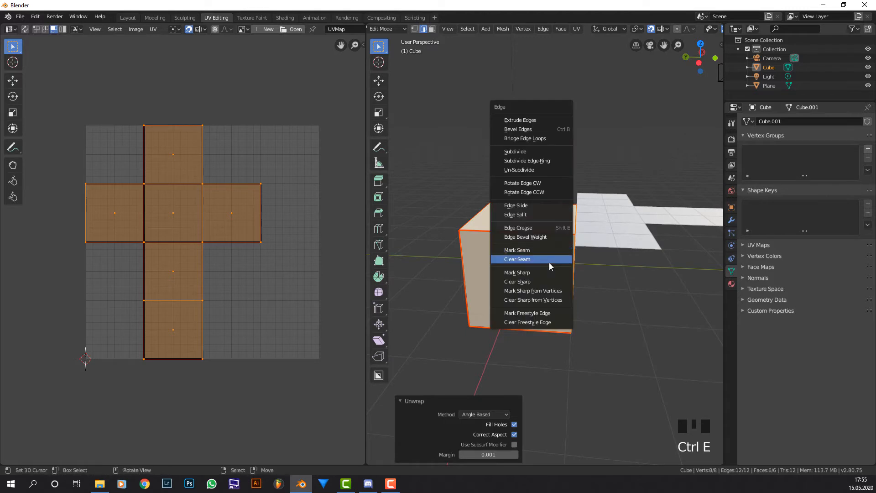
left_click(549, 263)
key("u")
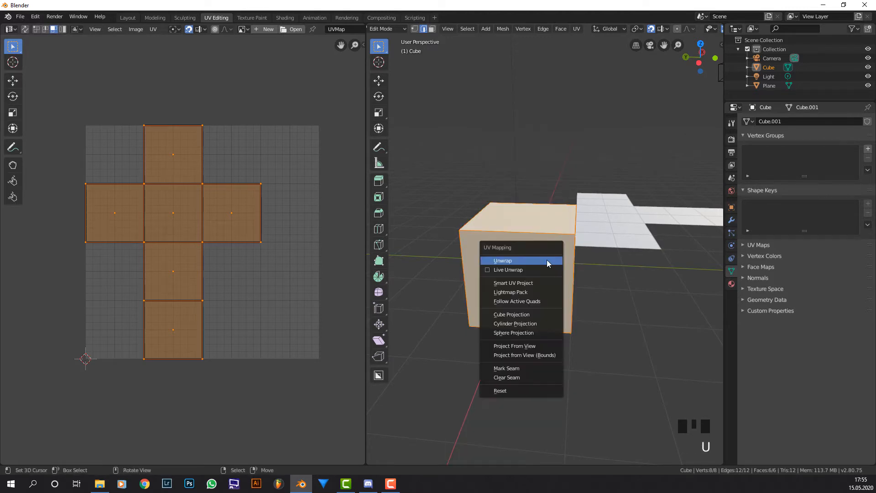
left_click(547, 263)
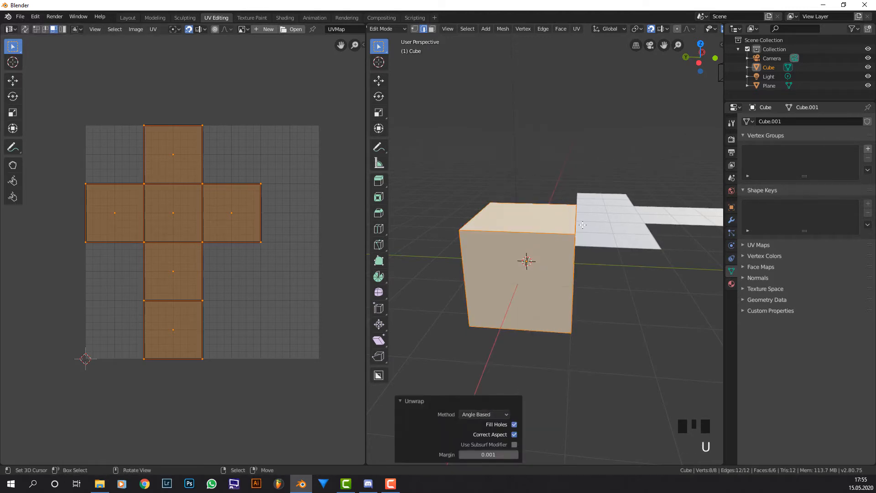
middle_click_drag(583, 224, 570, 251)
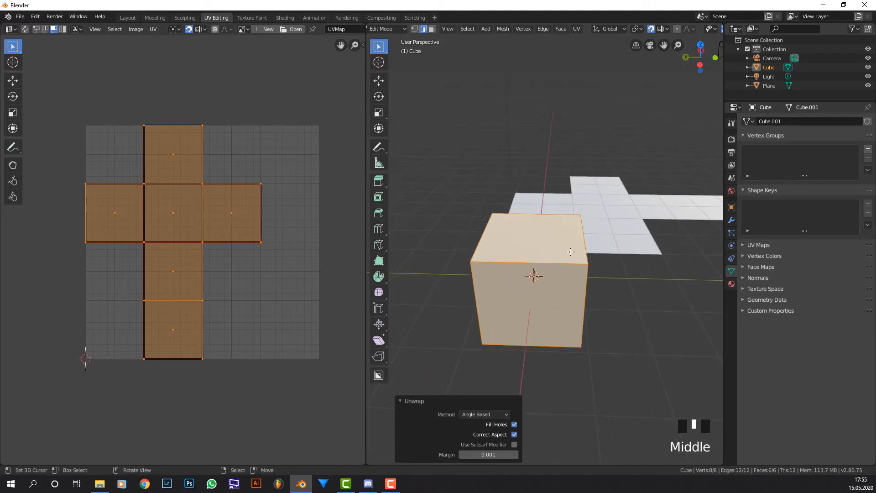
Step: Delete the cube in Object Mode and add a new default 2 m cube in its place
key("Tab")
key("Tab")
key("Tab")
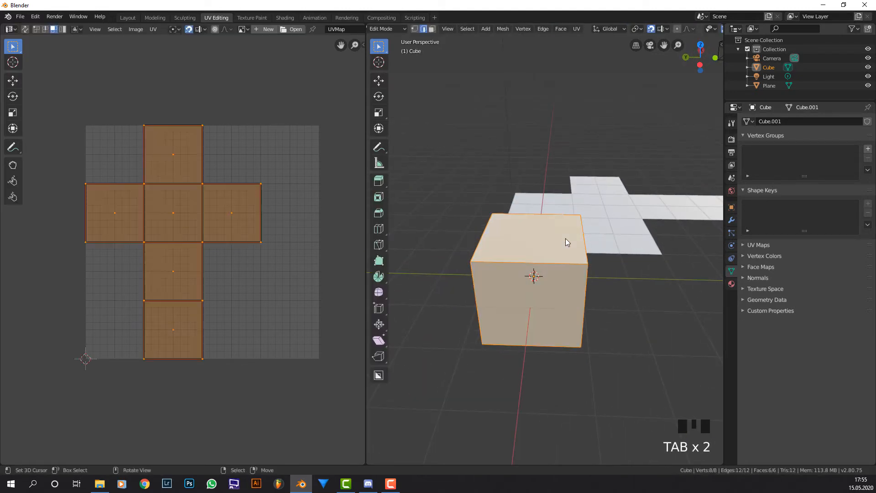
key("x")
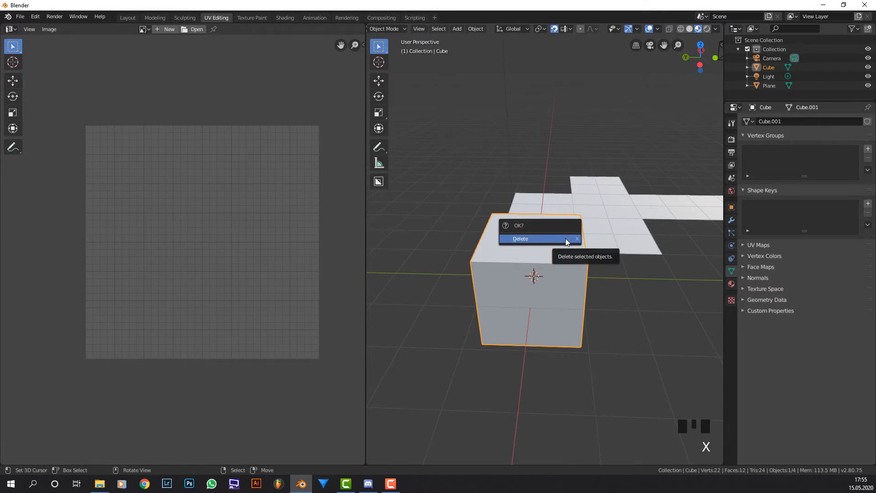
left_click(566, 238)
key("shift+a")
mouse_move(583, 241)
left_click(607, 248)
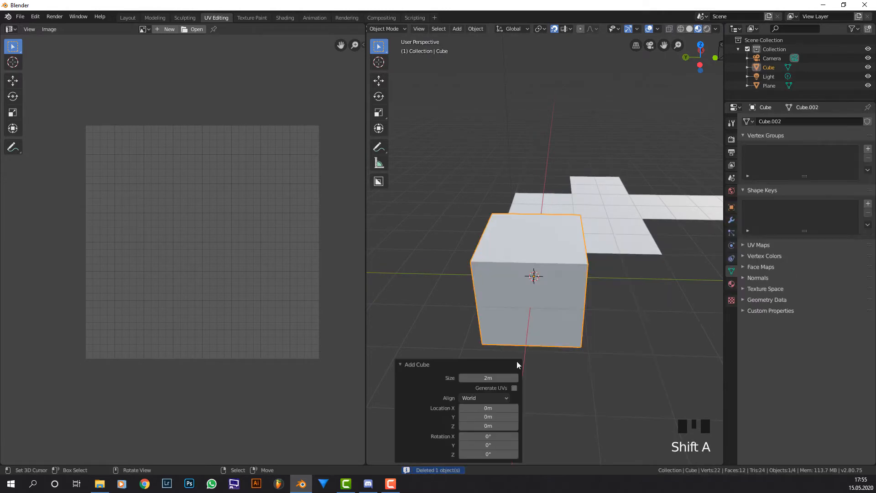
Step: Enter Edit Mode on the new cube and unwrap all its faces without marking any seams
key("Tab")
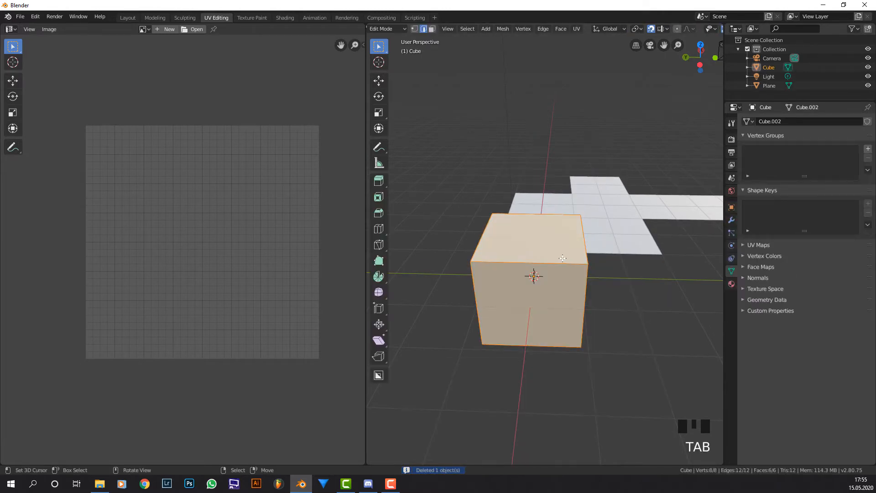
key("u")
left_click(563, 258)
scroll(292, 222, "down", 1)
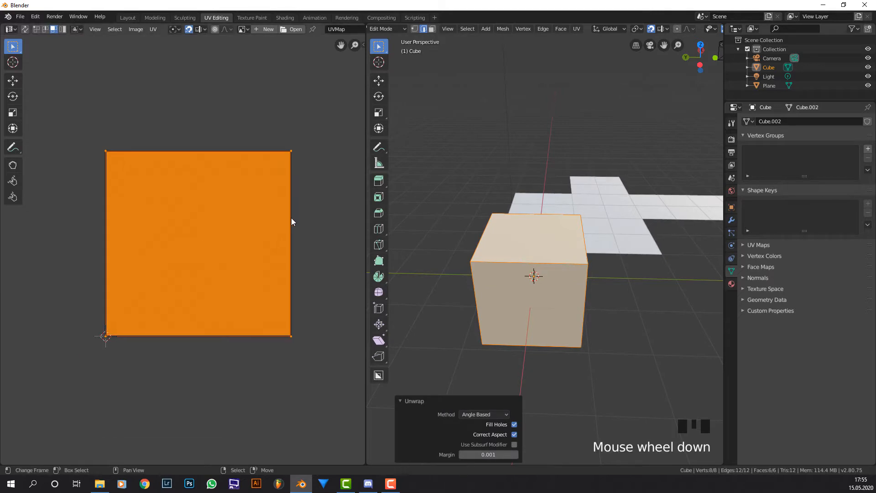
mouse_move(292, 222)
middle_mouse_down()
mouse_move(268, 214)
mouse_move(290, 218)
middle_mouse_up()
middle_click_drag(538, 239, 550, 257)
Step: Shrink the stacked UV faces inside the UV area and try moving a single face out of the stack
key("s")
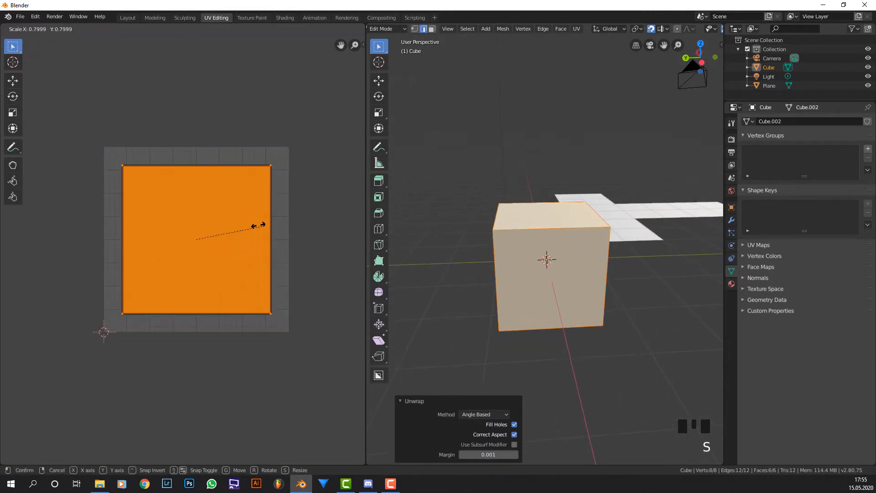
left_click(272, 223)
right_click(253, 224)
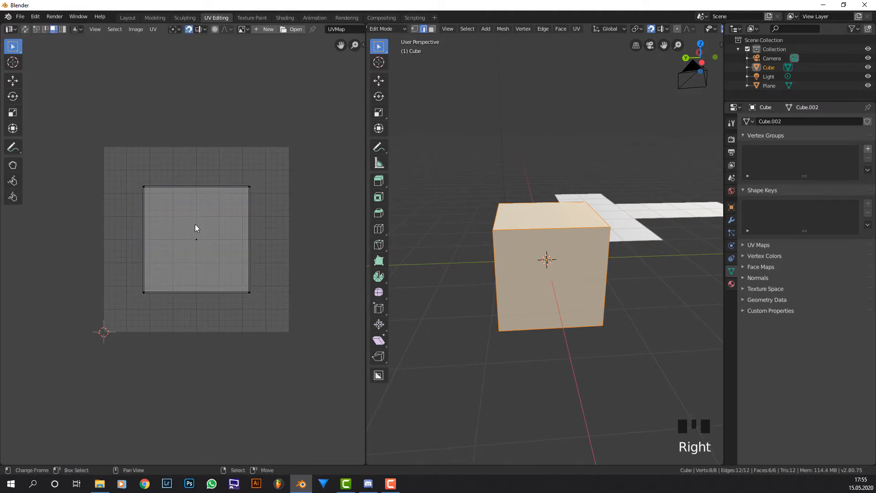
right_click(215, 229)
key("g")
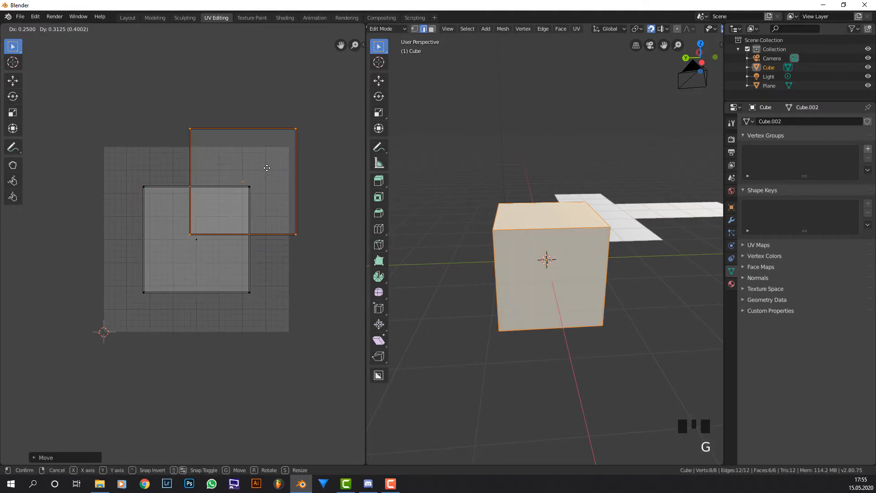
right_click(268, 168)
Step: Mark the back, left and front edges of the cube's top face as seams, leaving its right edge unmarked
middle_click_drag(642, 220, 483, 230)
right_click(511, 207)
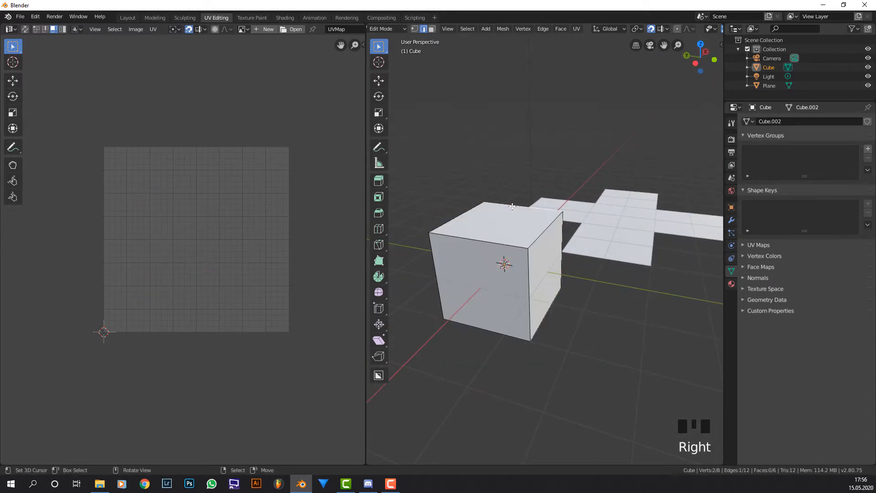
right_click(475, 206, "shift")
right_click(488, 239, "shift")
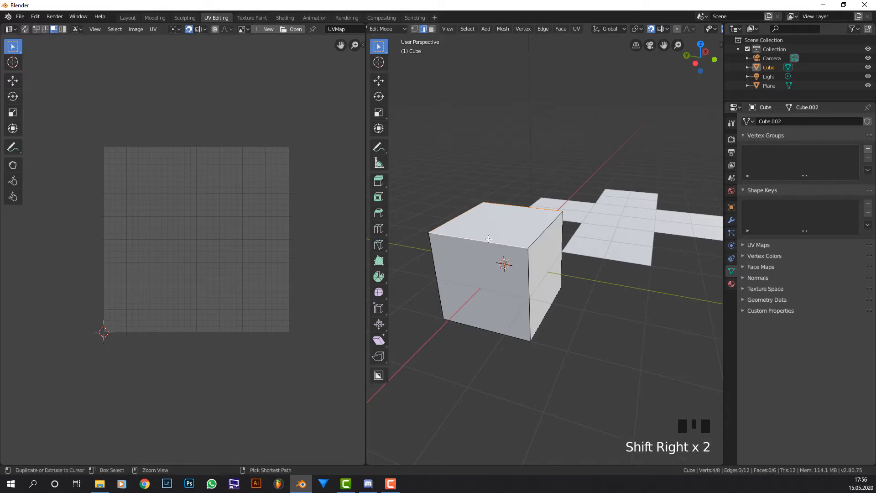
key("ctrl+e")
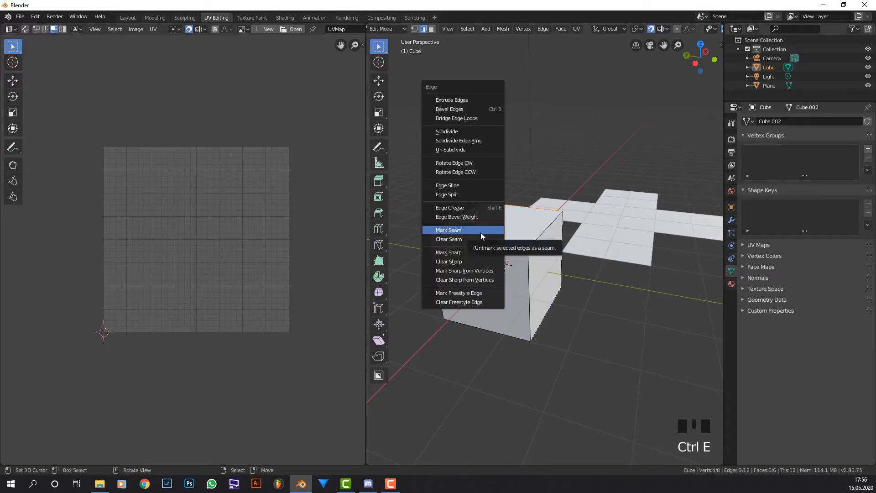
left_click(480, 232)
Step: Select all of the cube's geometry and unwrap it along the three top-face seams
key("a")
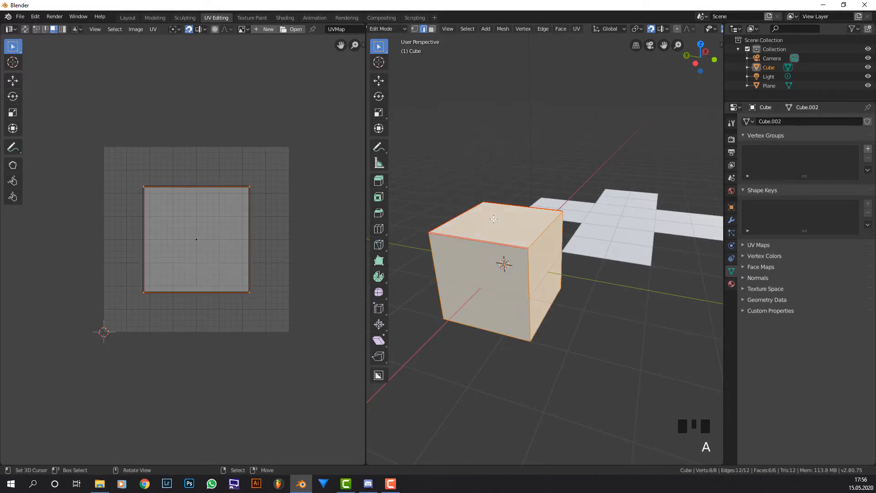
key("u")
left_click(493, 219)
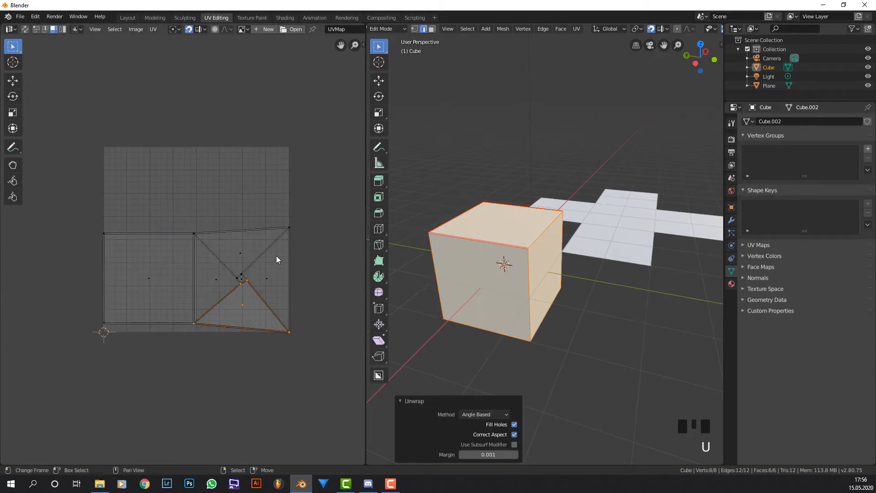
scroll(288, 257, "up", 1)
middle_click_drag(318, 251, 307, 237, "shift")
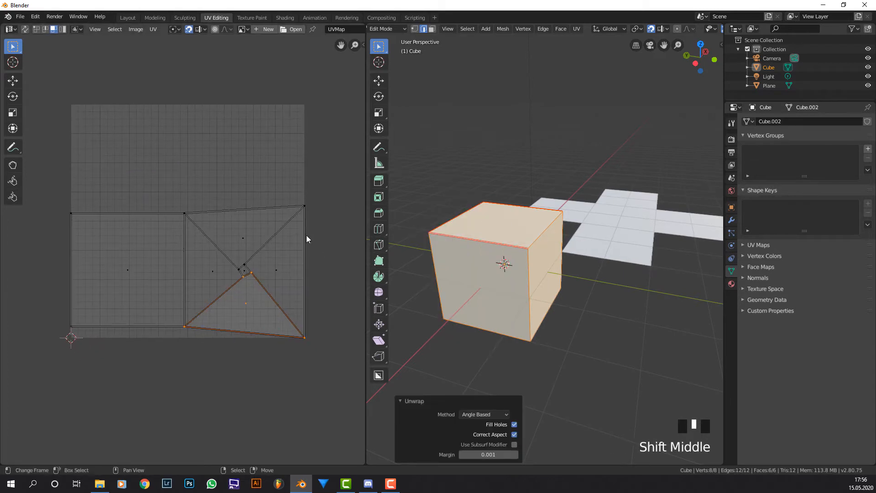
Step: Turn on the Stretching overlay in the UV editor and inspect the distortion across the unwrapped faces
key("n")
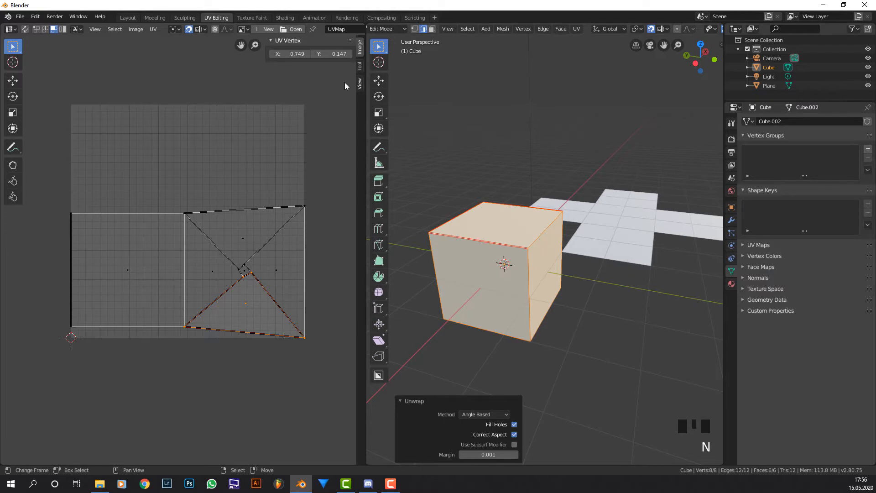
left_click(359, 66)
left_click(360, 83)
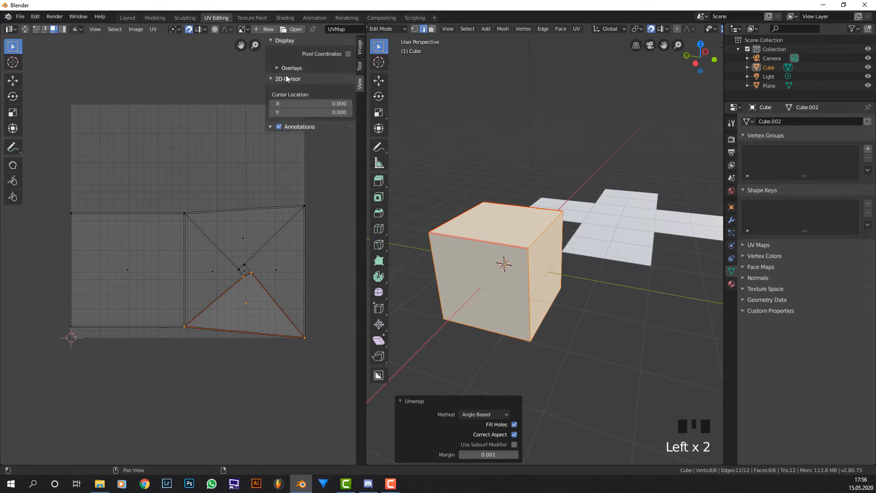
left_click(287, 68)
left_click(285, 137)
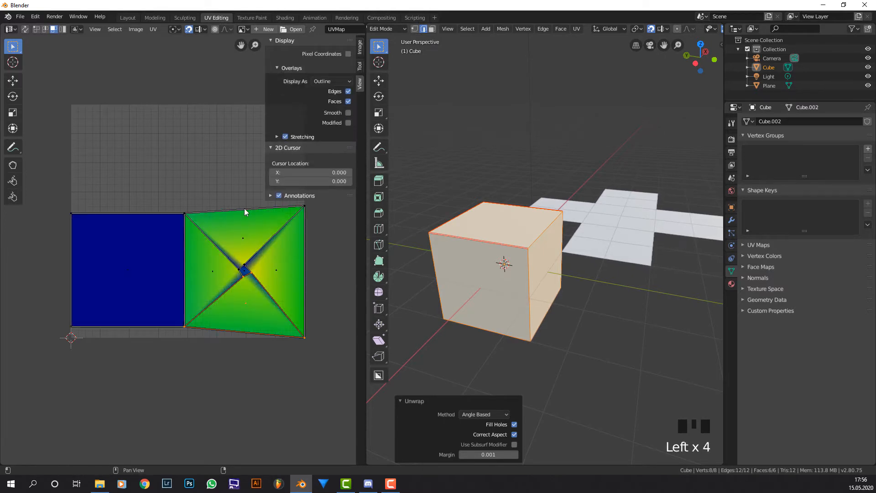
key("n")
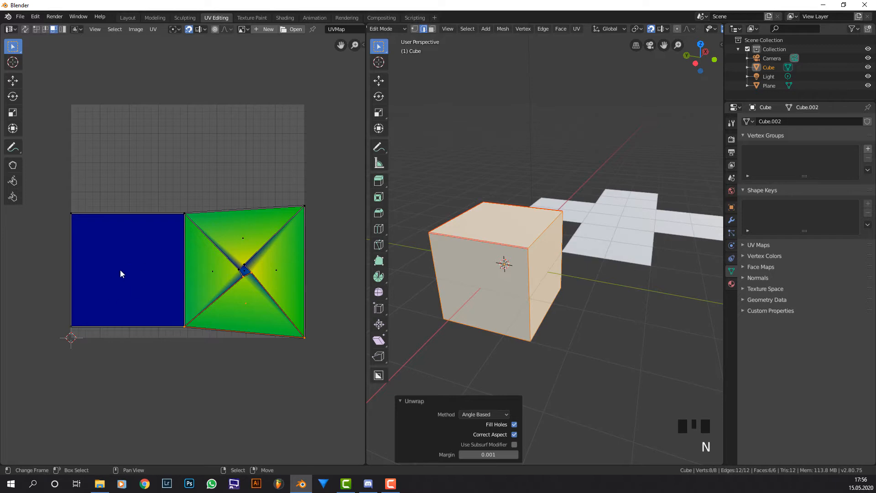
scroll(111, 272, "up", 3)
middle_click_drag(116, 270, 158, 264)
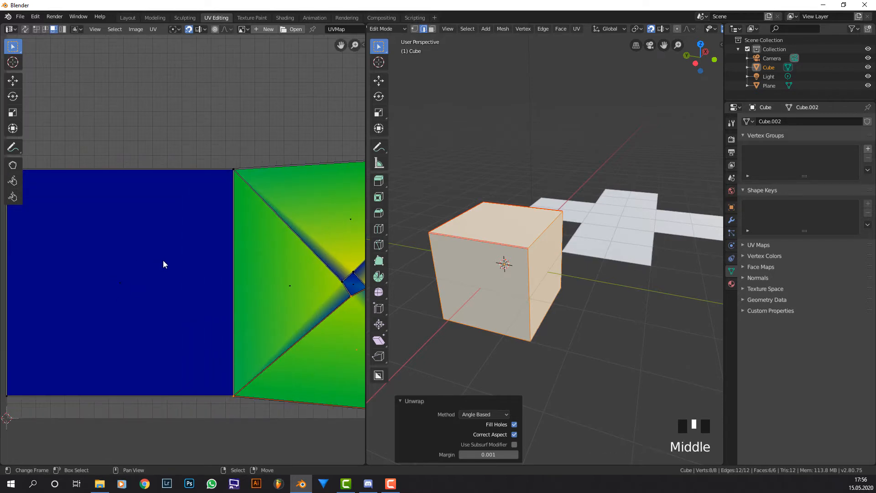
scroll(182, 253, "down", 2)
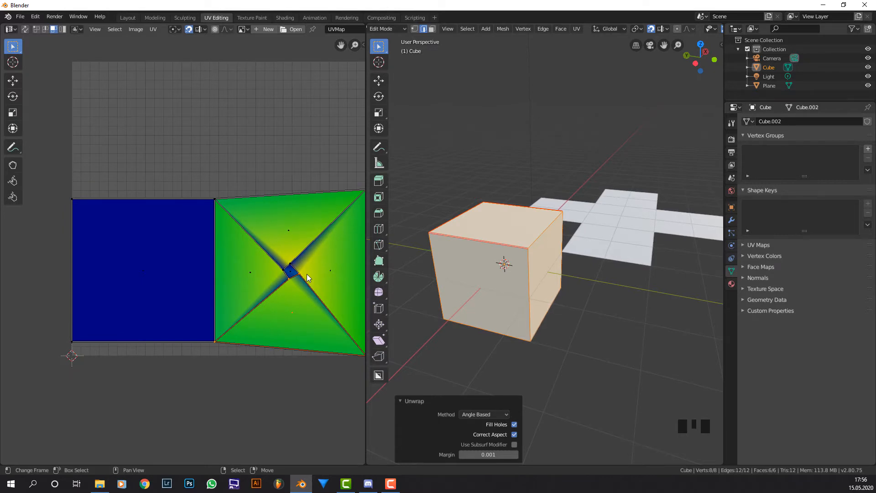
middle_click_drag(337, 269, 330, 244)
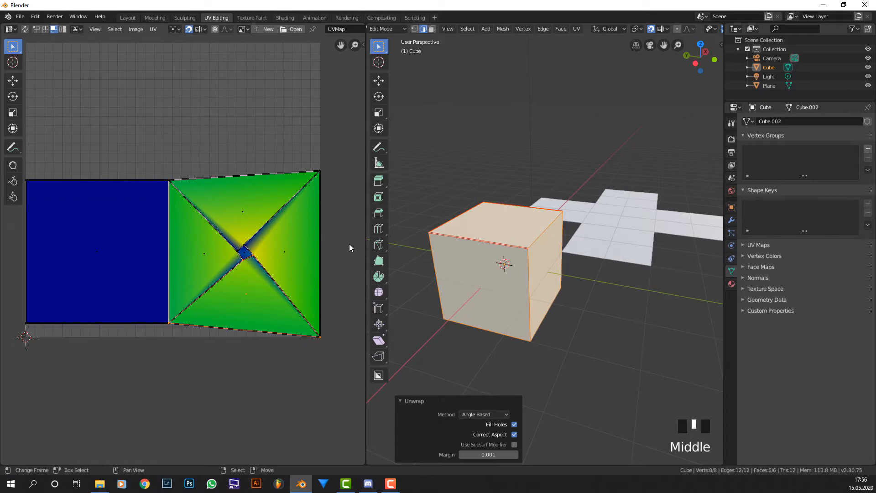
scroll(352, 245, "up", 2)
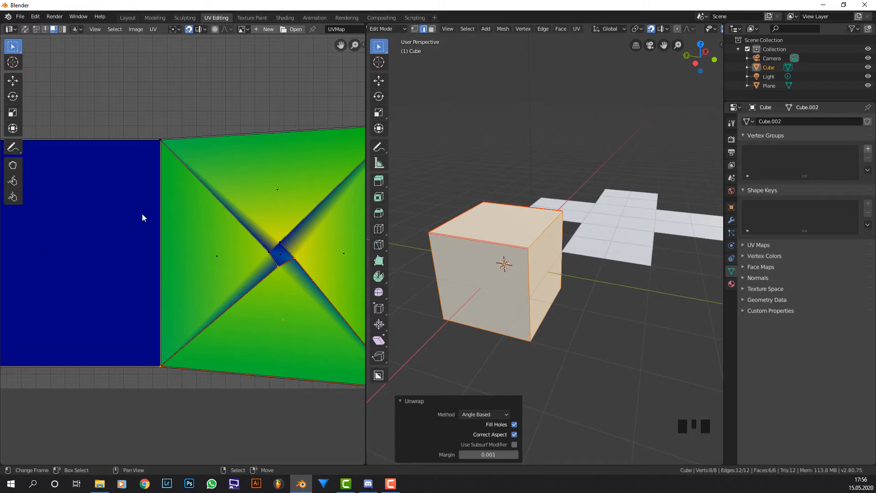
scroll(139, 219, "down", 2)
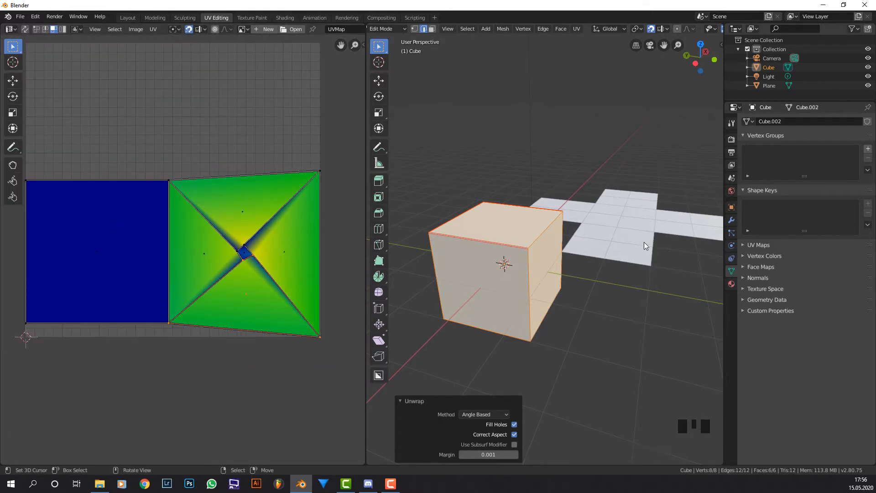
Step: Return to Object Mode, assign the existing Material with the wood flooring texture to the cube and inspect its faces
key("Tab")
left_click(732, 284)
left_click(747, 160)
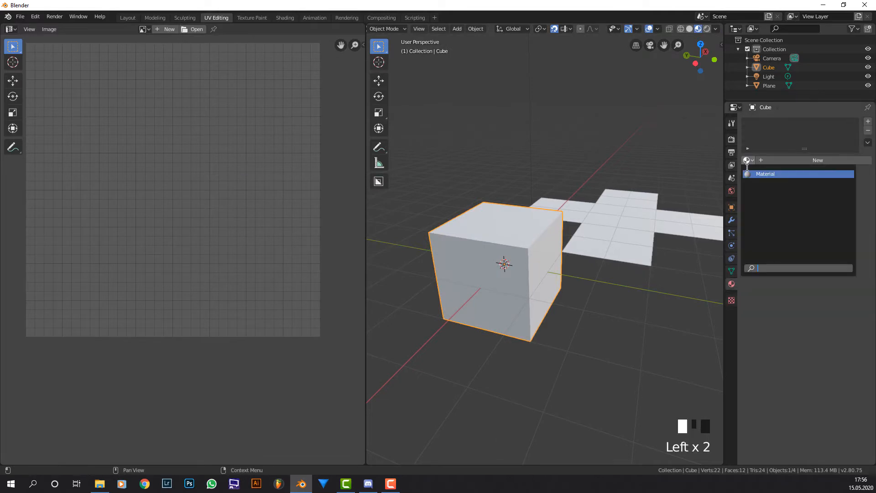
left_click(757, 174)
scroll(562, 259, "up", 5)
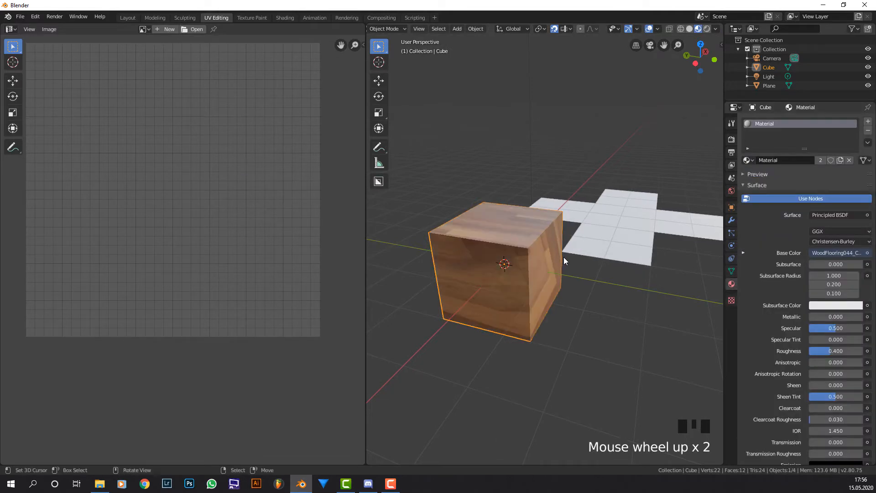
scroll(565, 256, "down", 2)
middle_click_drag(568, 261, 486, 223)
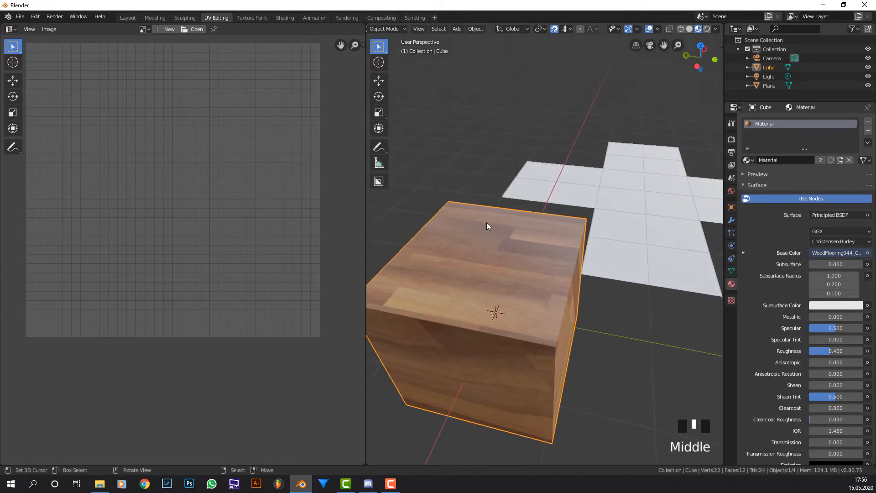
scroll(509, 251, "down", 1)
Step: Mark the two vertical edges of the cube's left face as additional seams in Edit Mode
key("Tab")
scroll(509, 250, "up", 1)
scroll(538, 261, "down", 4)
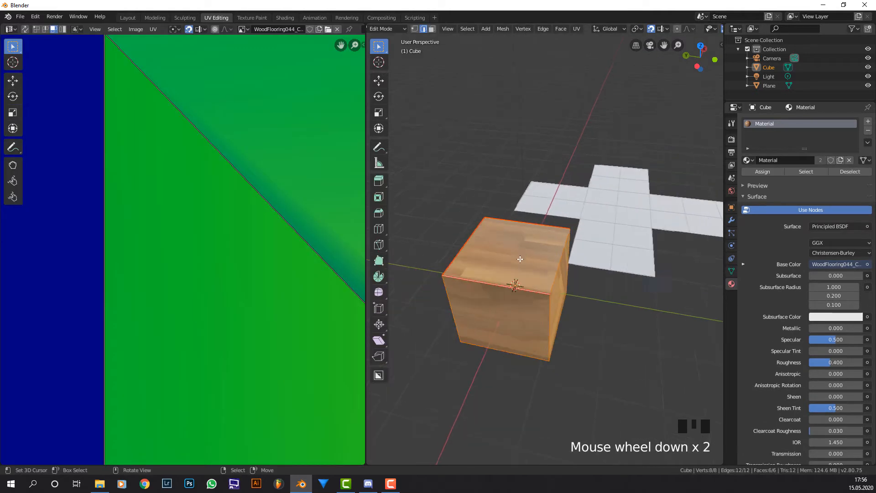
middle_click_drag(542, 261, 565, 259)
scroll(520, 253, "up", 2)
right_click(522, 241)
right_click(546, 245, "shift")
key("ctrl+e")
left_click(609, 250)
Step: Select the whole cube and unwrap it with the added vertical seams, showing the full layout over the wood texture
key("a")
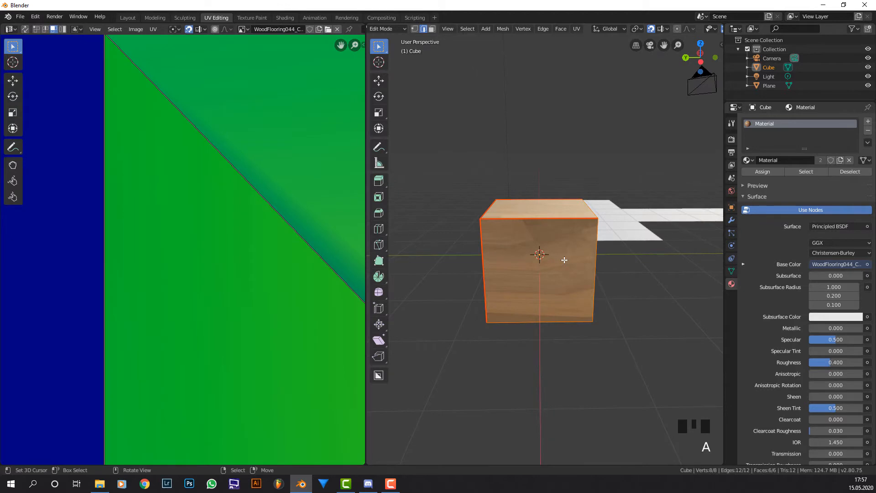
key("u")
left_click(565, 260)
scroll(259, 248, "down", 6)
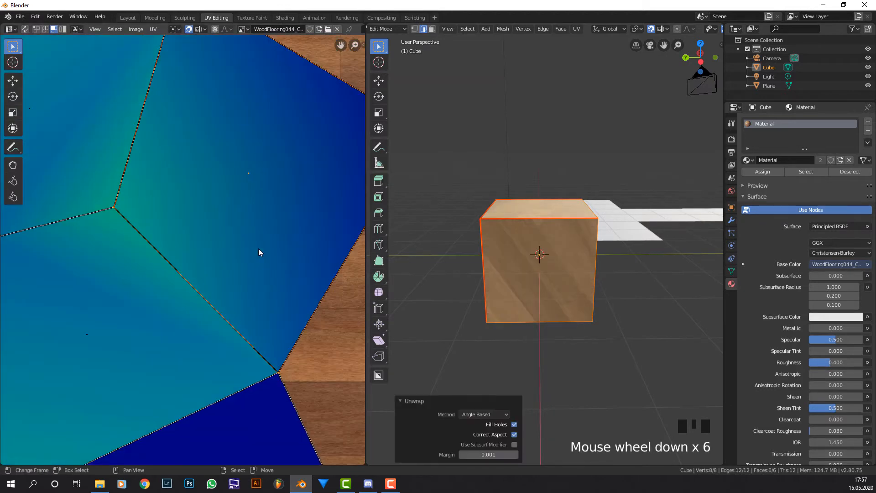
scroll(259, 249, "down", 5)
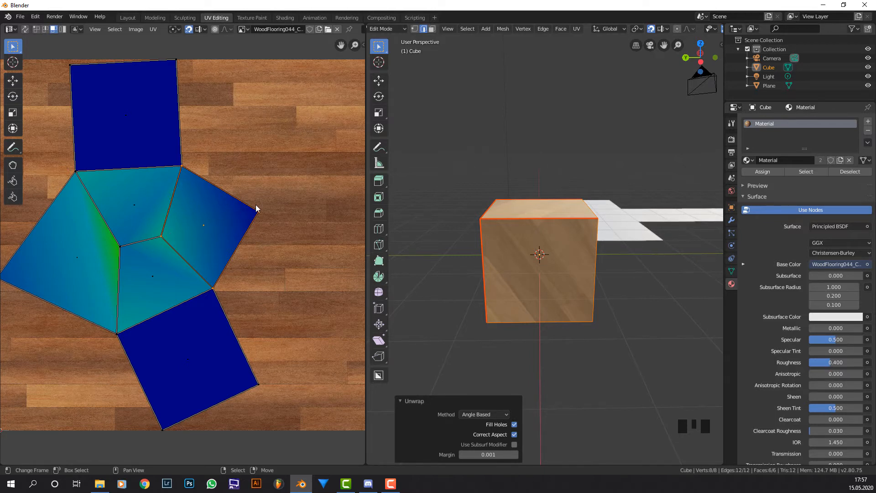
Step: Check the cube's wood texture in Object Mode, return to Edit Mode and mark two opposite bottom edges as seams
key("Tab")
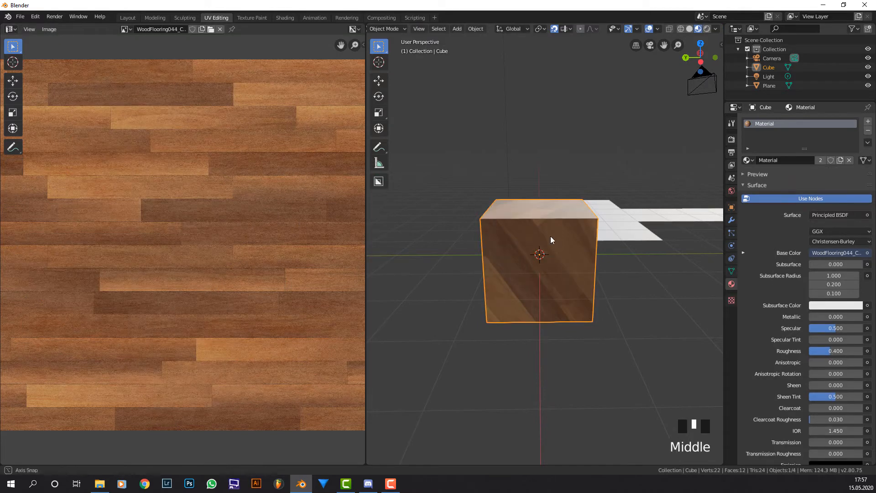
middle_click_drag(550, 236, 510, 240)
key("Tab")
middle_click_drag(574, 245, 511, 250)
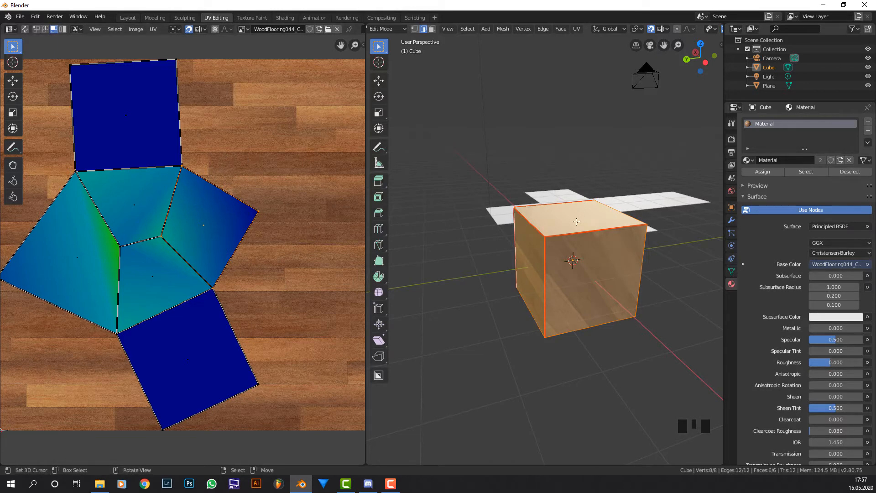
middle_click_drag(576, 222, 604, 224)
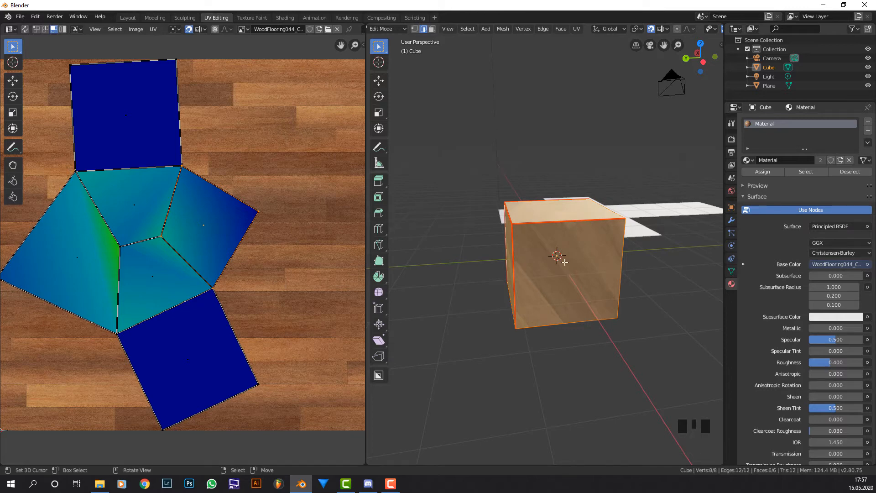
right_click(556, 305)
middle_click_drag(528, 254, 433, 262)
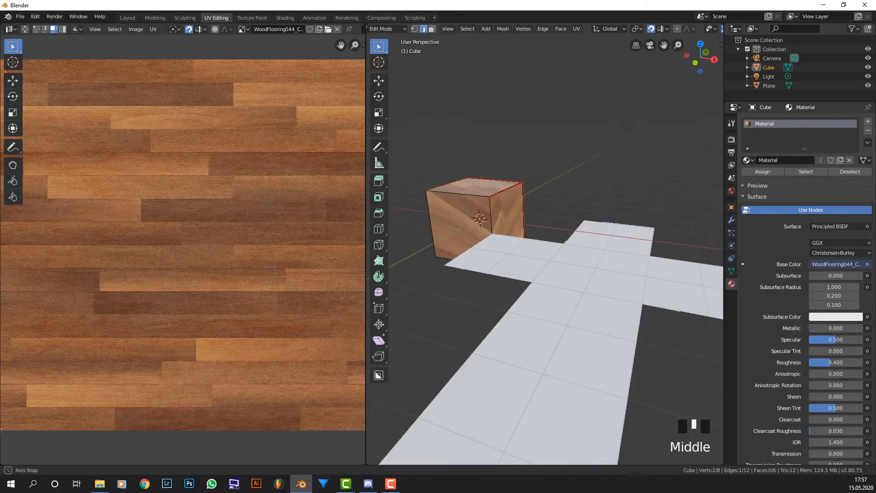
middle_click_drag(525, 237, 565, 264)
right_click(525, 279, "shift")
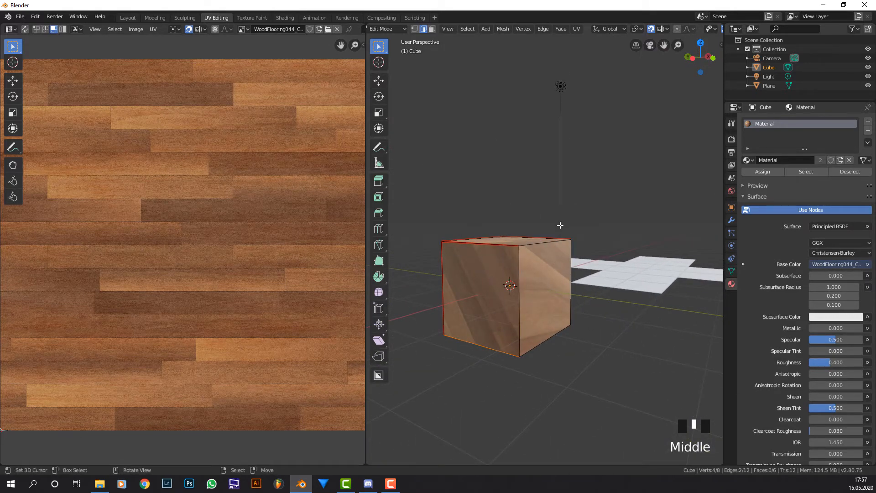
key("ctrl+e")
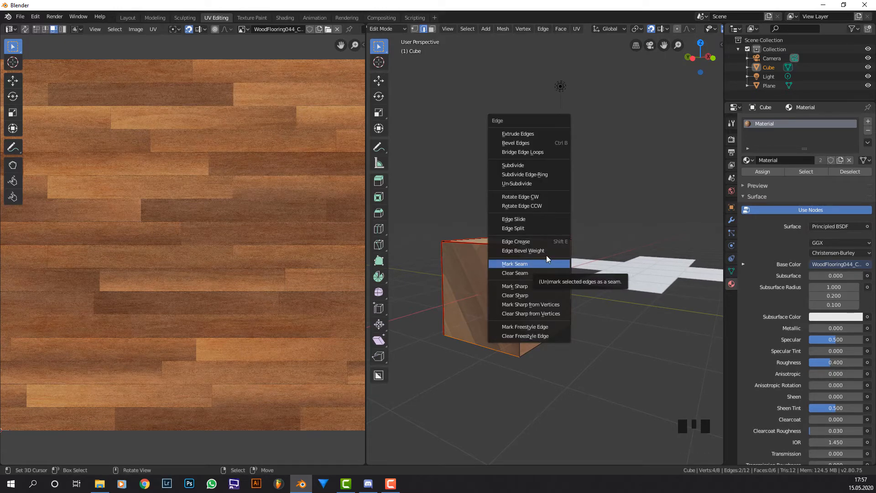
left_click(541, 263)
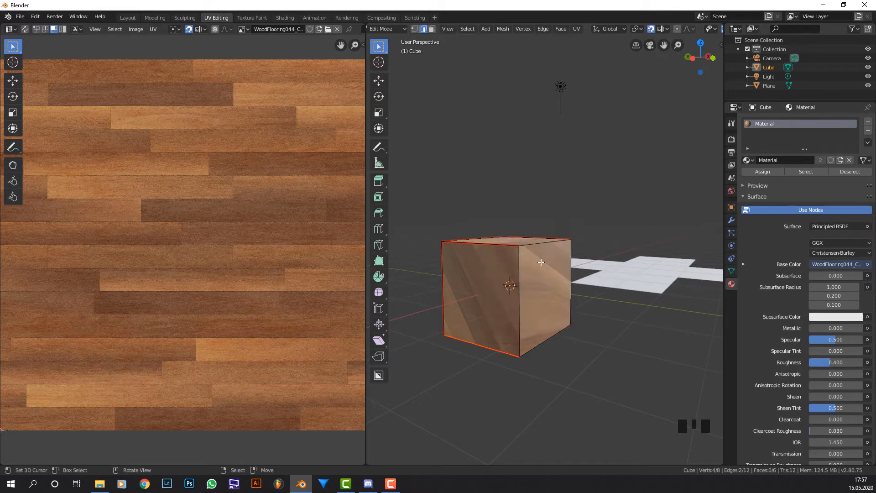
Step: Select the whole cube and unwrap it with the new seams, bringing the full UV layout and cube into view
key("a")
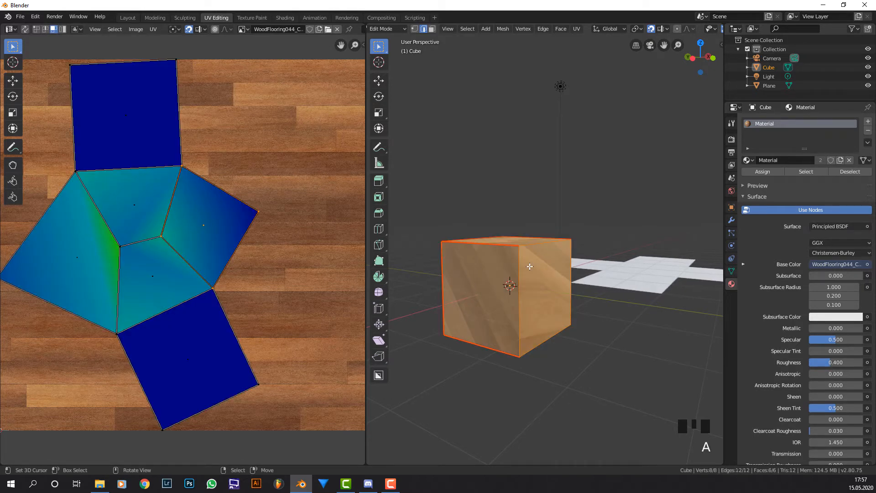
key("u")
left_click(529, 265)
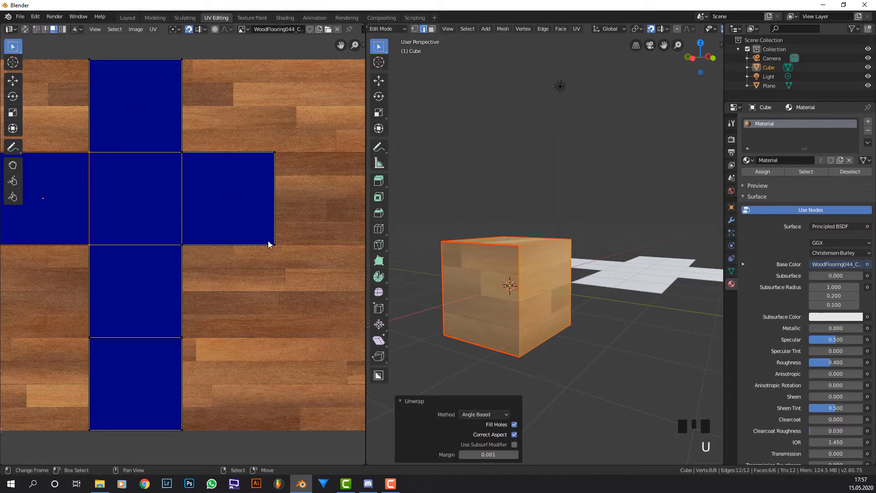
scroll(225, 222, "down", 2)
scroll(226, 223, "down", 1)
middle_click_drag(219, 225, 241, 242)
scroll(240, 242, "up", 1)
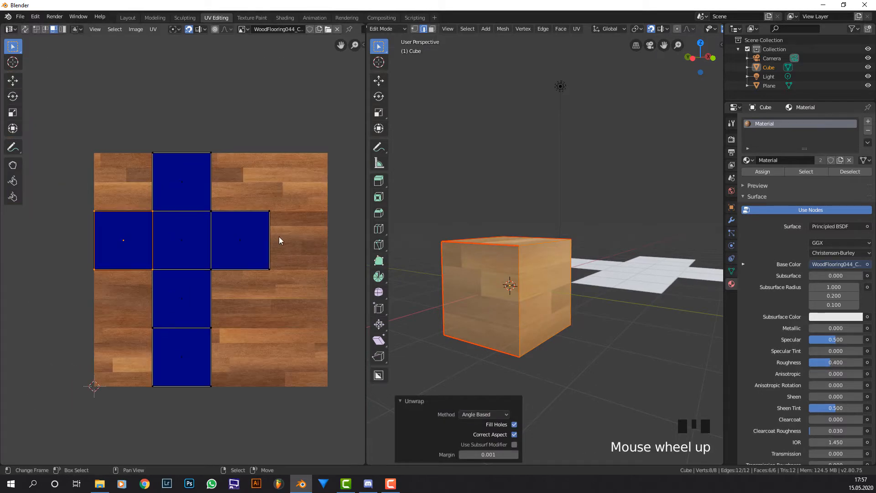
scroll(534, 255, "up", 1)
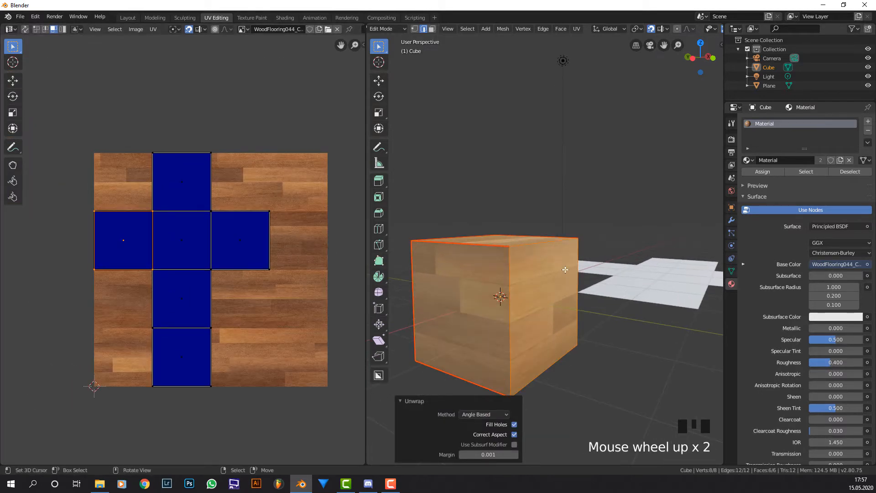
middle_click_drag(564, 270, 566, 201, "shift")
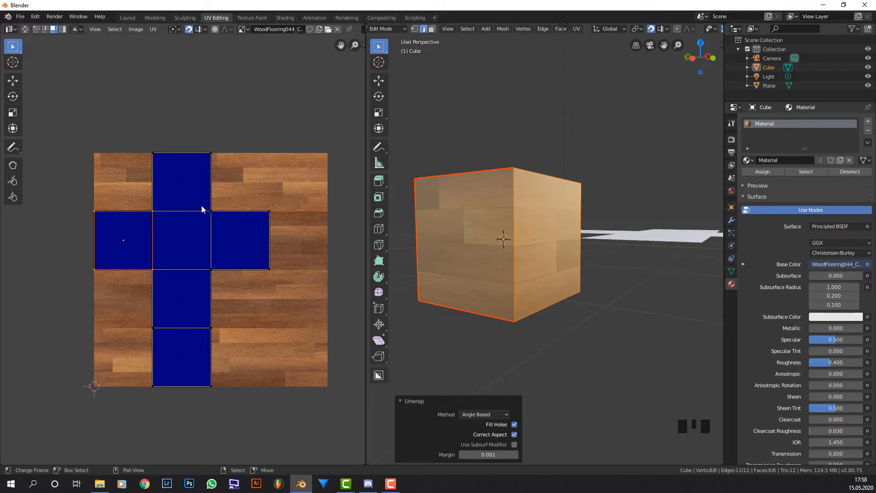
Step: Examine the wood texture on the newly unwrapped cube in Object Mode
key("Tab")
key("Tab")
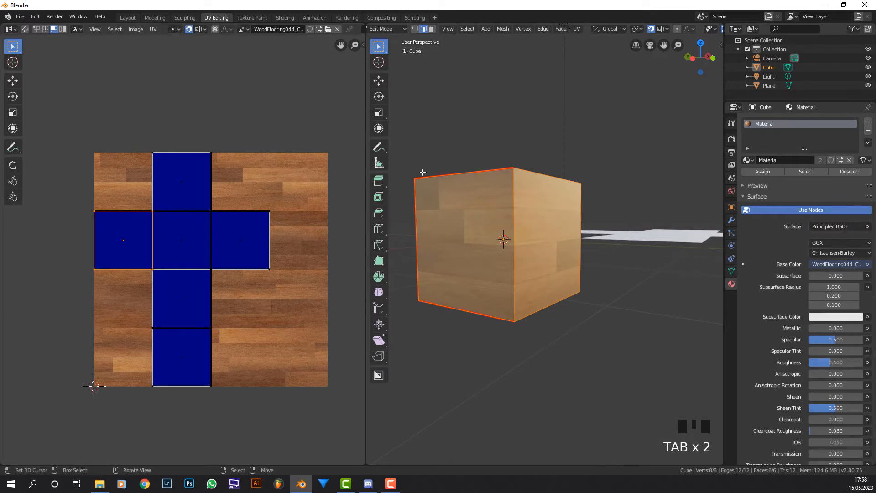
mouse_move(492, 255)
middle_mouse_down()
mouse_move(509, 224)
mouse_move(497, 258)
middle_mouse_up()
right_click(509, 225)
key("Tab")
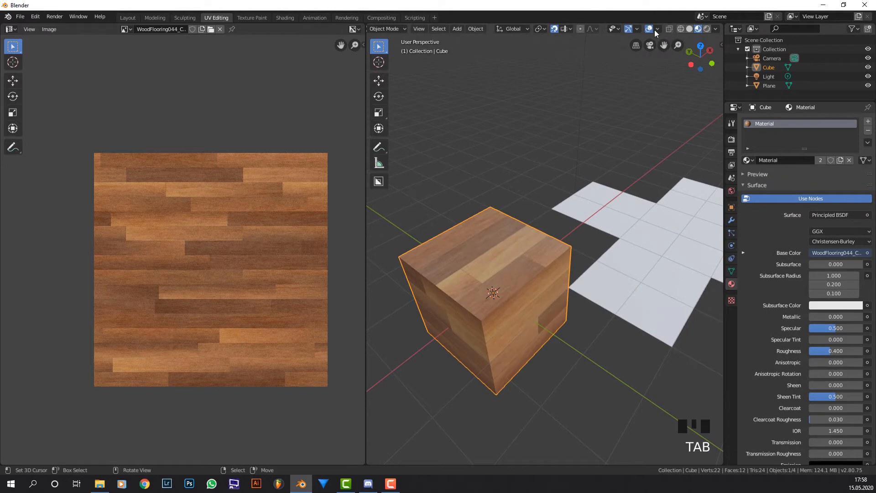
scroll(523, 29, "up", 9)
scroll(546, 26, "up", 6)
scroll(587, 31, "down", 1)
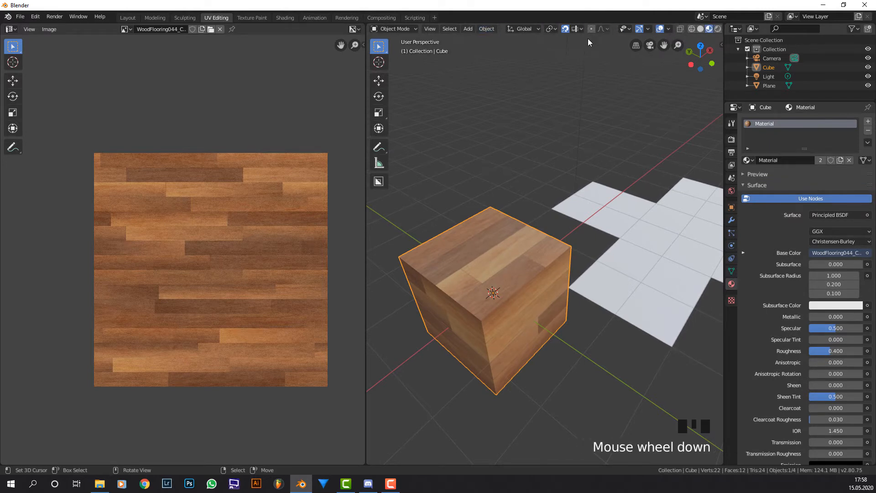
Step: Enter Edit Mode with face selection and select the cube's top face to examine its square in the UV layout
key("Tab")
key("3")
left_click(487, 251)
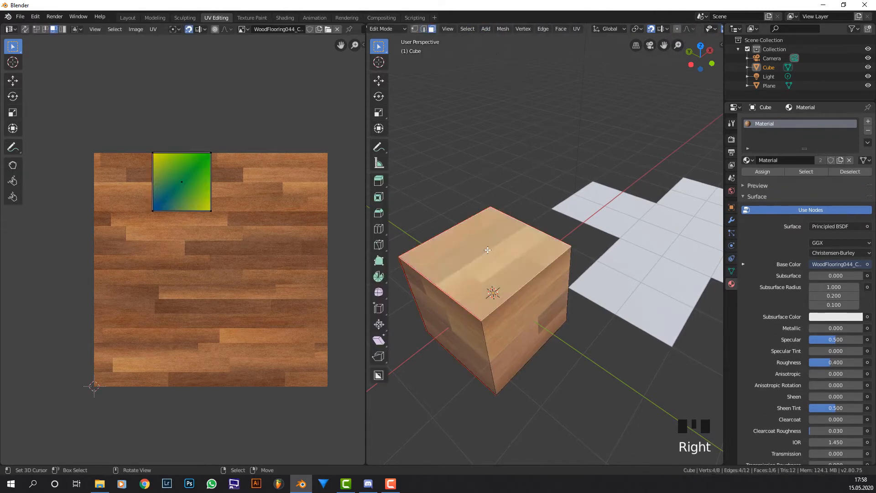
middle_click_drag(468, 233, 504, 252)
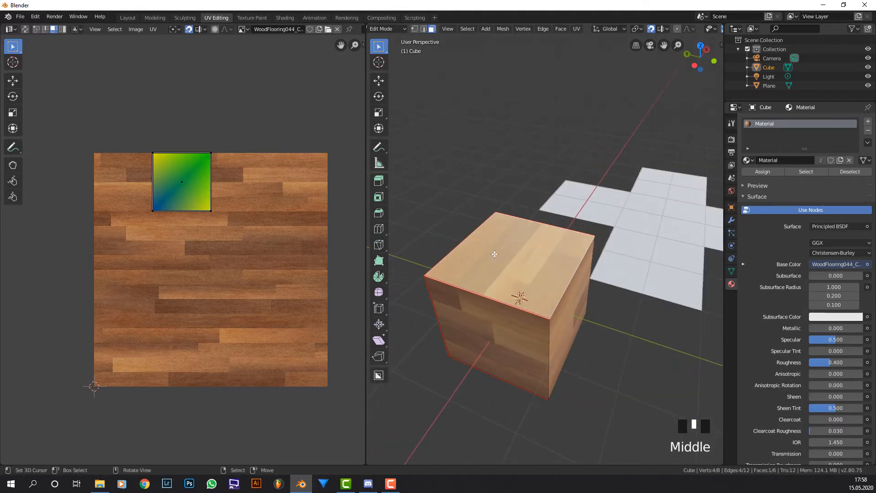
right_click(506, 254)
right_click(506, 254)
right_click(506, 254)
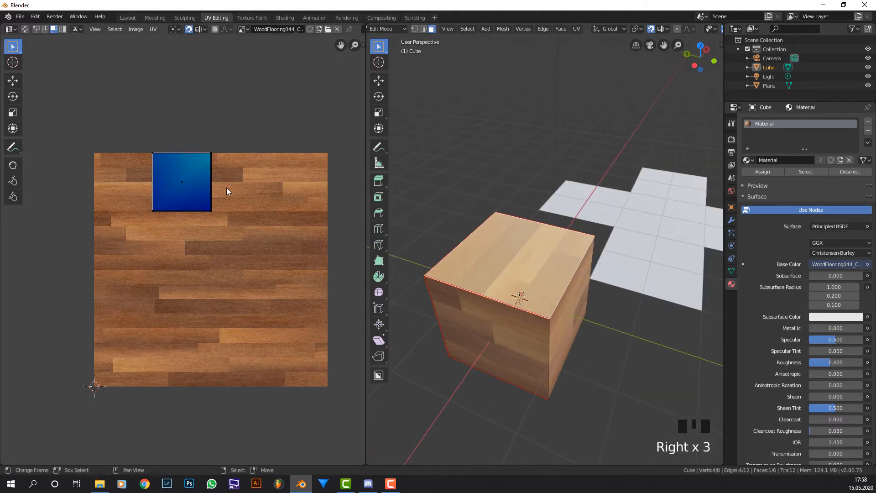
right_click(541, 286)
right_click(541, 286)
right_click(541, 286)
right_click(541, 285)
right_click(541, 285)
right_click(541, 286)
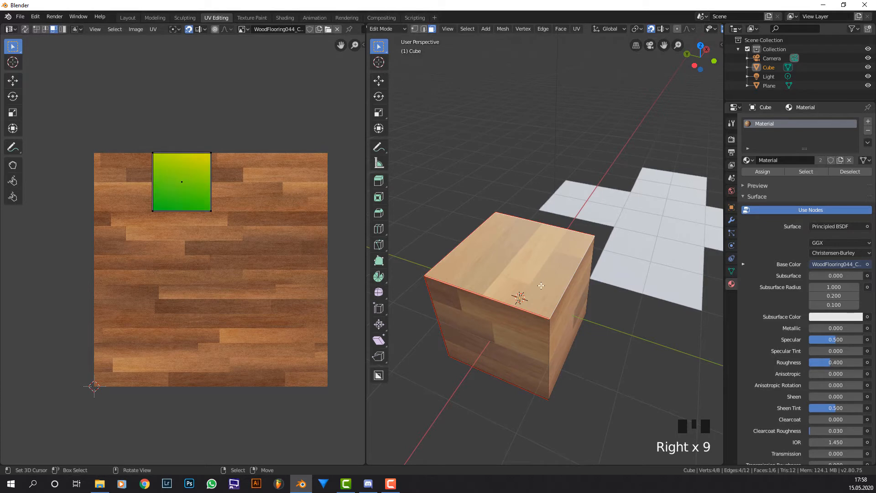
key("a")
right_click(534, 255)
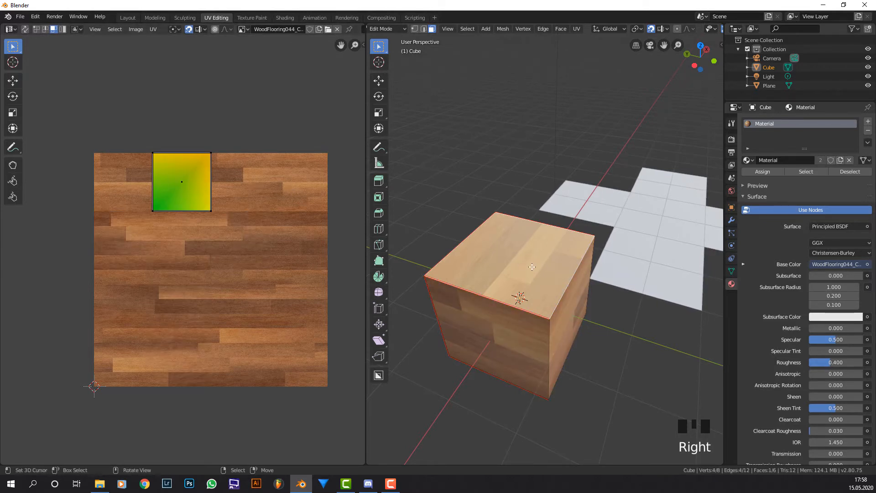
middle_click_drag(513, 303, 482, 286)
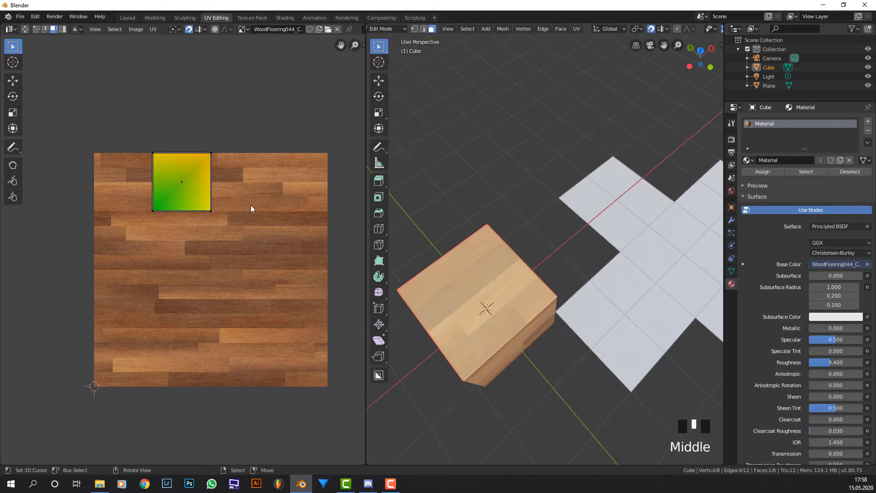
Step: Try moving the top face's UV square over the wood texture while watching the planks shift on the cube
right_click(185, 207)
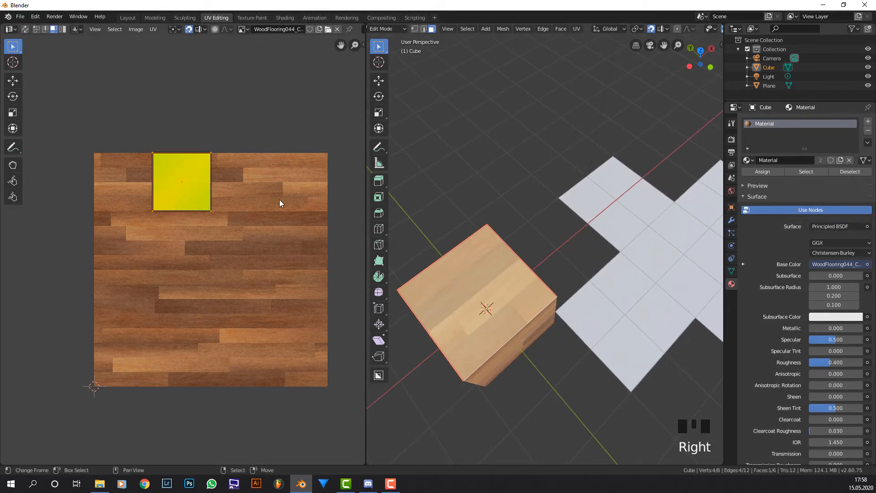
middle_click_drag(427, 254, 494, 160, "shift")
scroll(472, 212, "up", 3)
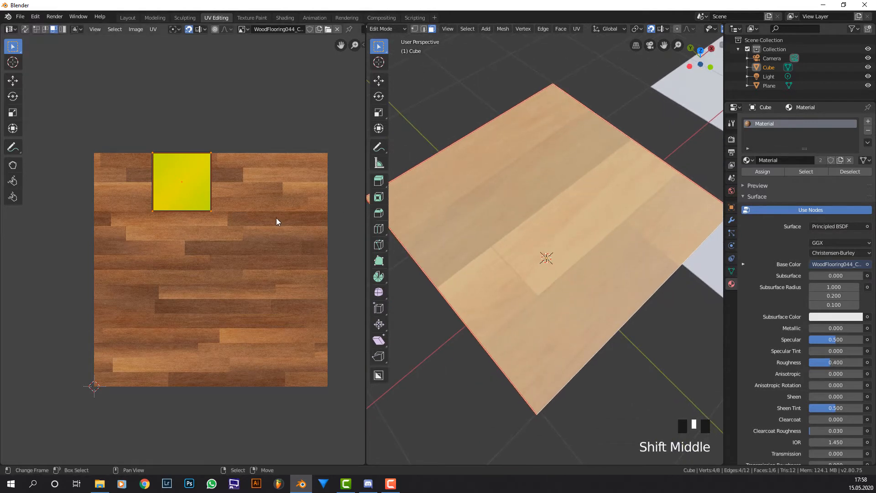
key("g")
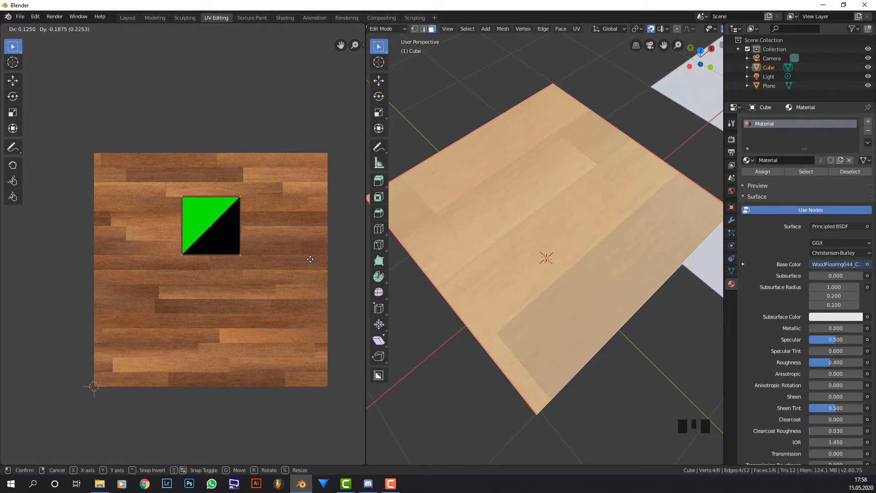
right_click(310, 260)
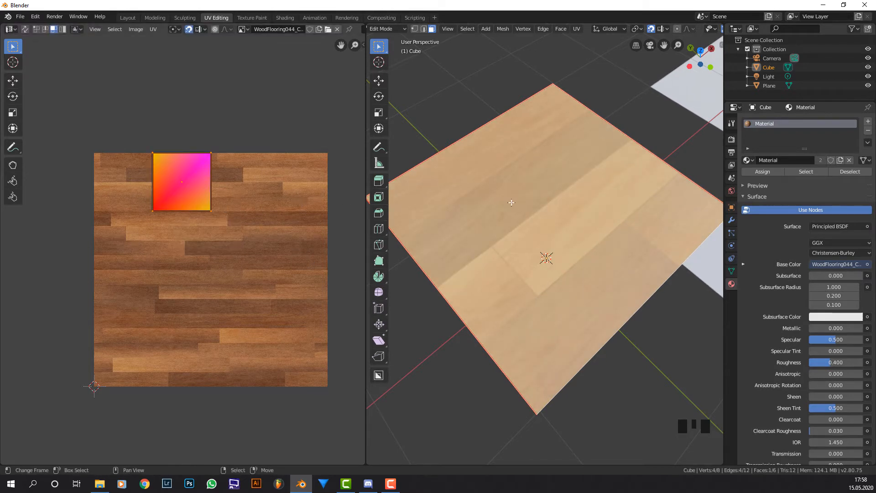
Step: Select all the cube's faces and try moving the whole UV layout horizontally across the wood texture
key("a")
scroll(506, 197, "down", 2)
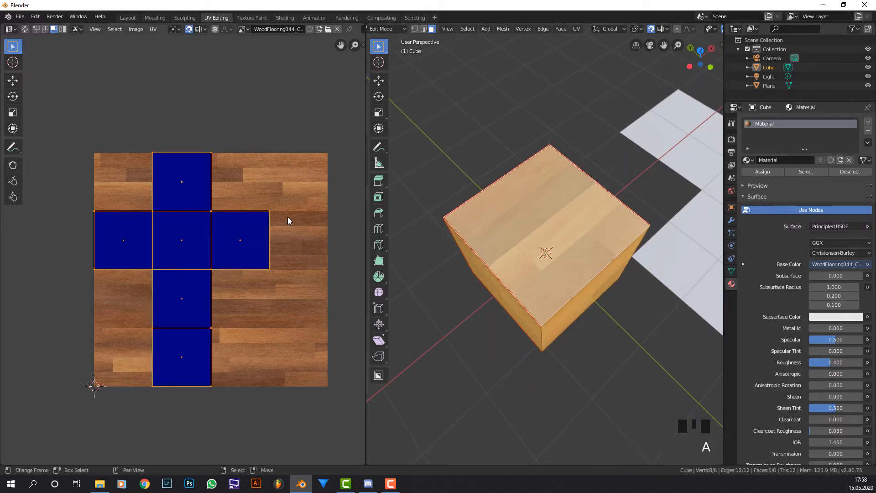
middle_click_drag(458, 204, 461, 172)
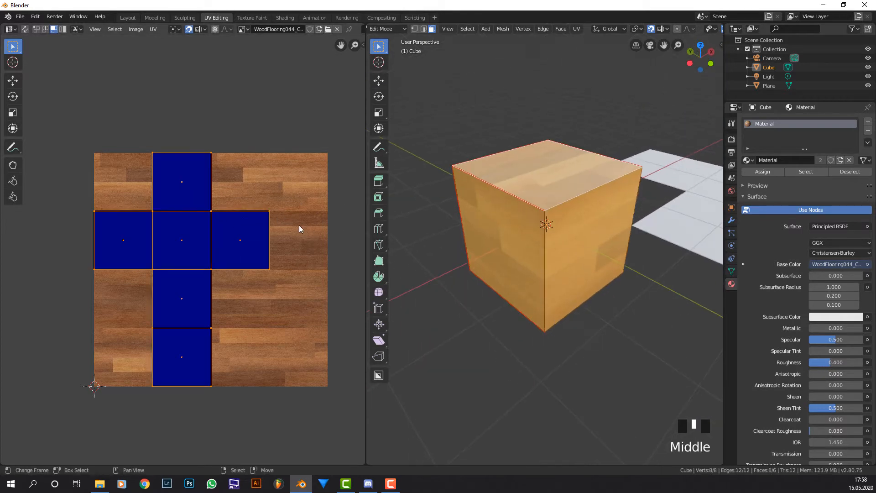
key("g")
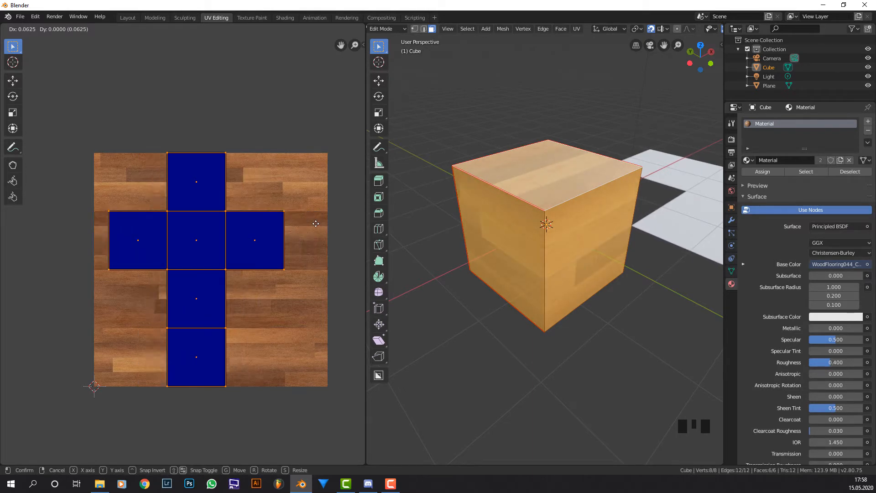
right_click(327, 224)
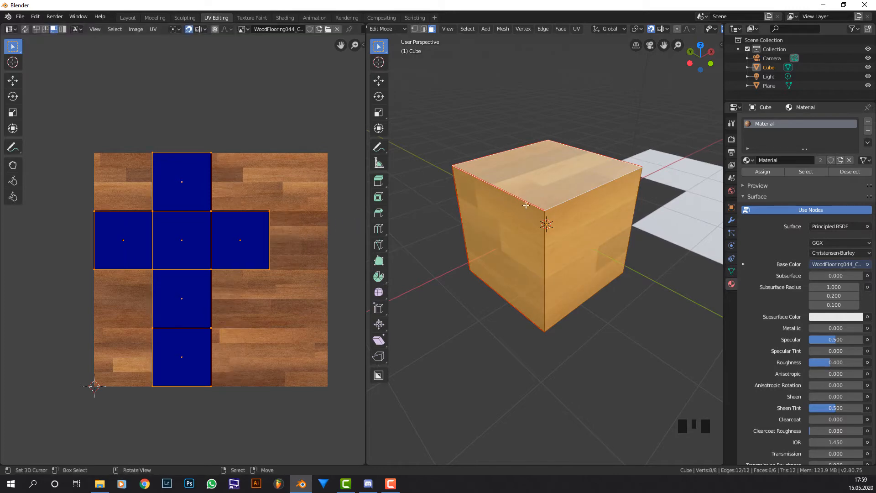
Step: Select a side face of the cube to examine its UV square, and clear the selection
key("Tab")
key("Tab")
left_click(573, 172)
middle_click_drag(573, 172, 476, 186)
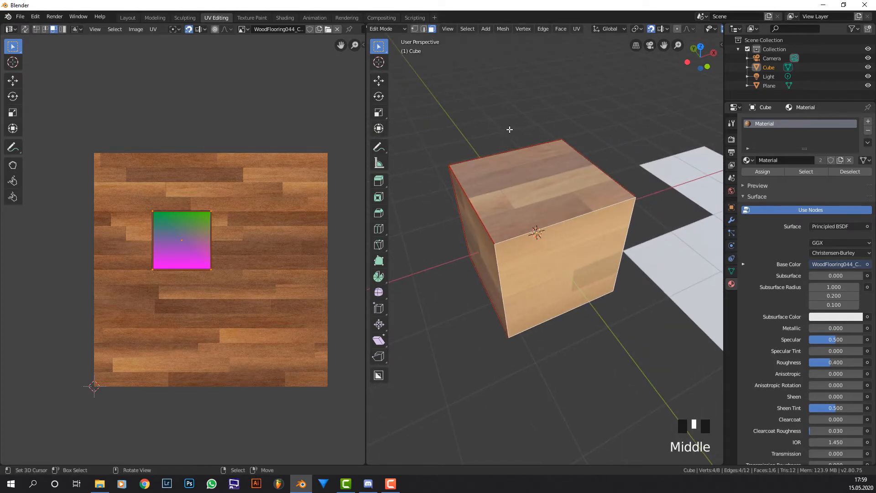
middle_click_drag(457, 146, 557, 108)
key("a")
key("a")
key("a")
scroll(530, 106, "up", 1)
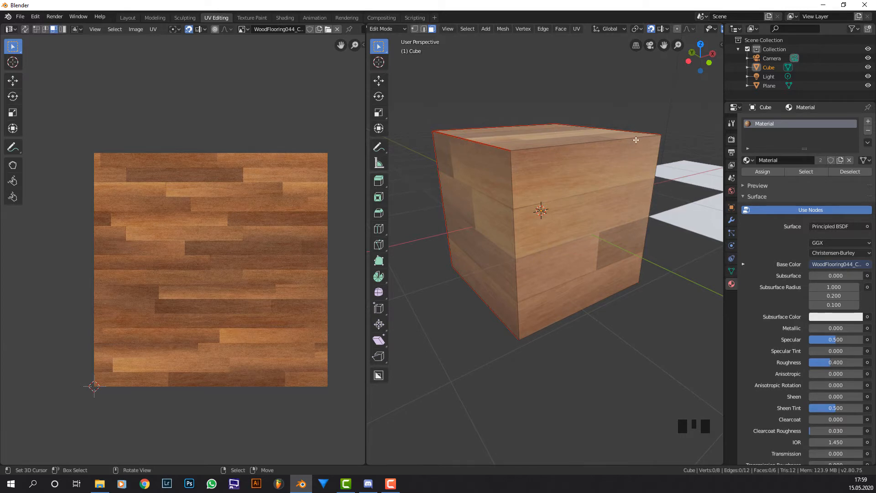
Step: Inspect how the wood planks run across the cube's faces and edges, comparing Object Mode with the seams in Edit Mode
middle_click_drag(565, 169, 564, 174)
key("Tab")
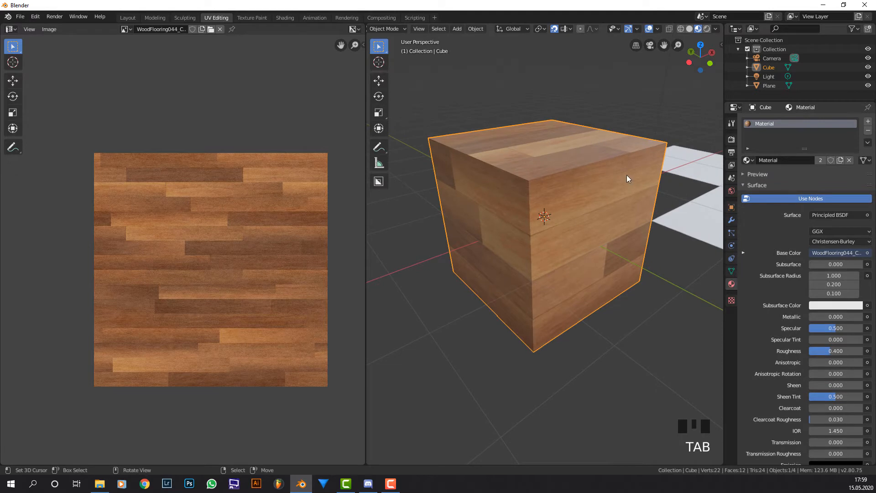
middle_click_drag(624, 171, 658, 153)
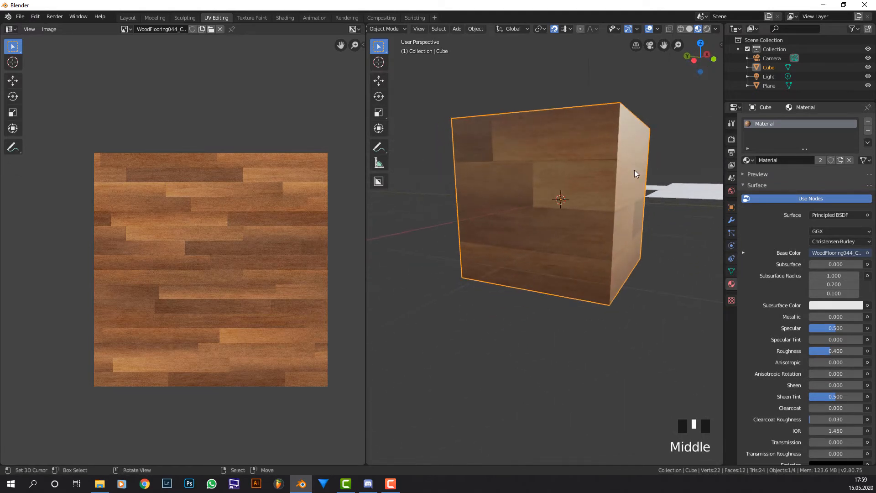
key("Tab")
scroll(614, 230, "down", 2)
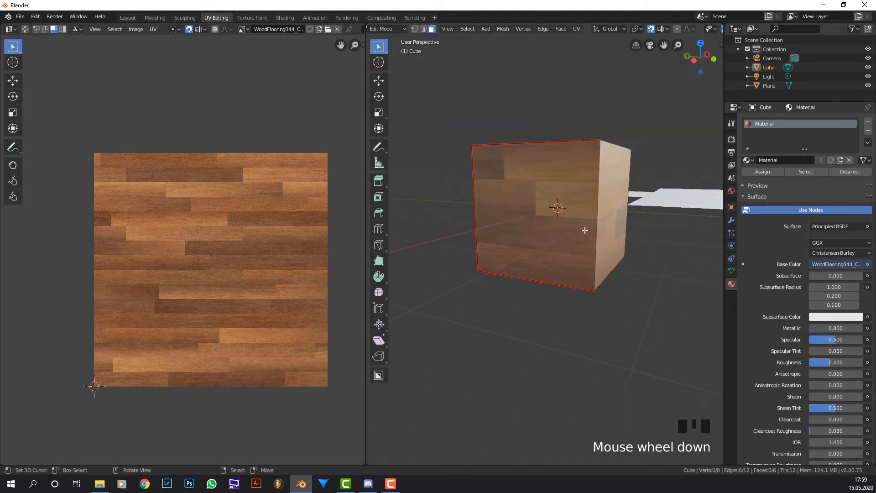
scroll(592, 227, "up", 2)
key("Tab")
middle_click_drag(576, 209, 463, 193)
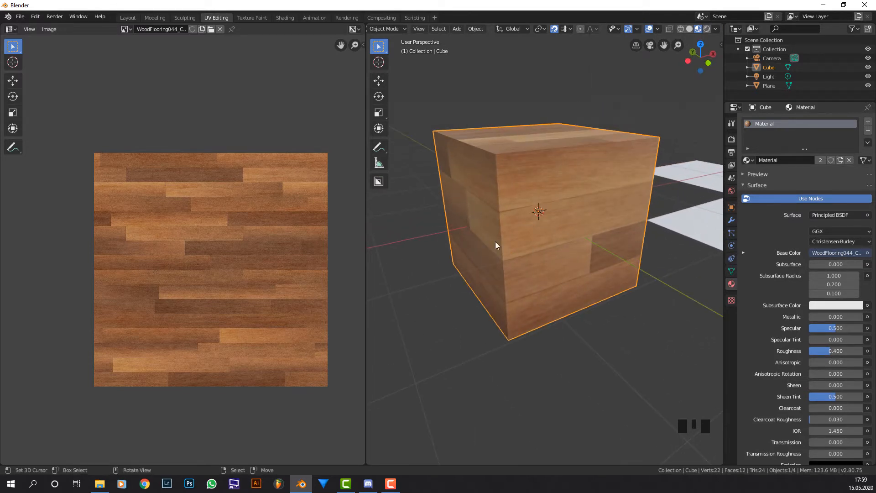
Step: Examine how the wood planks continue or break across the textured cube's edges from several sides in Object Mode
middle_click_drag(549, 232, 479, 231)
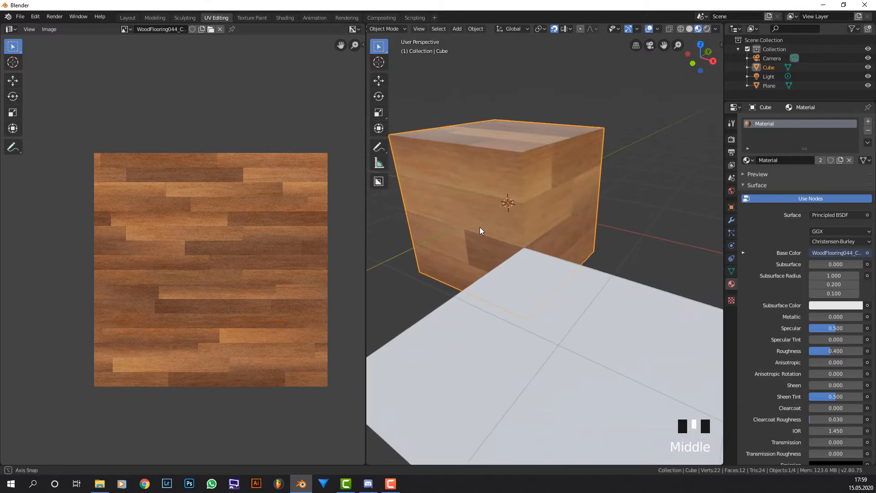
middle_click_drag(552, 186, 553, 191)
middle_click_drag(422, 211, 503, 227)
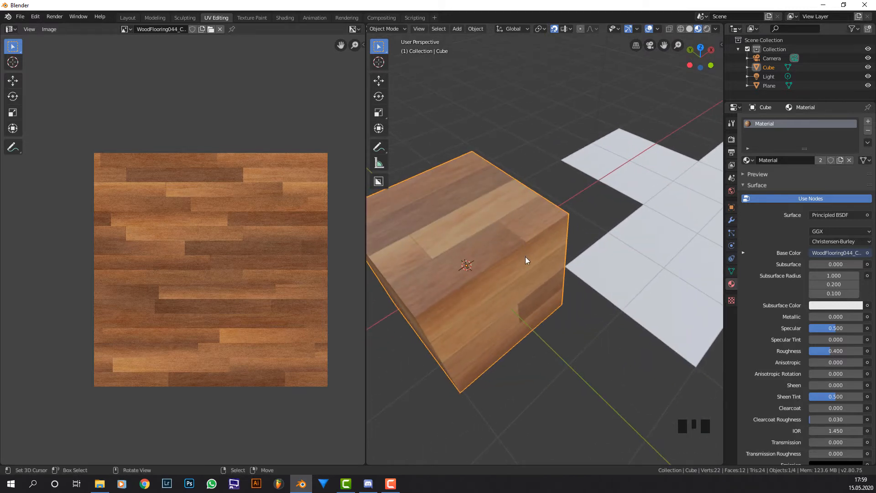
middle_click_drag(524, 258, 447, 259)
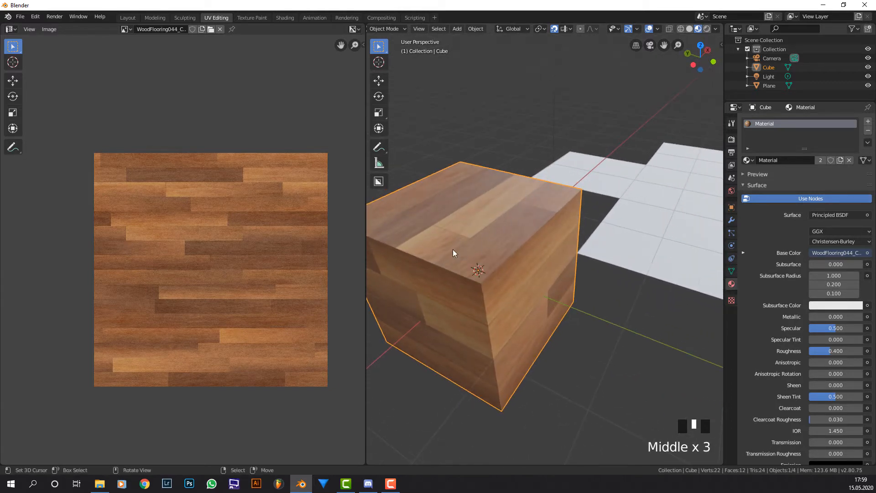
scroll(535, 186, "down", 2)
middle_click_drag(536, 186, 445, 225)
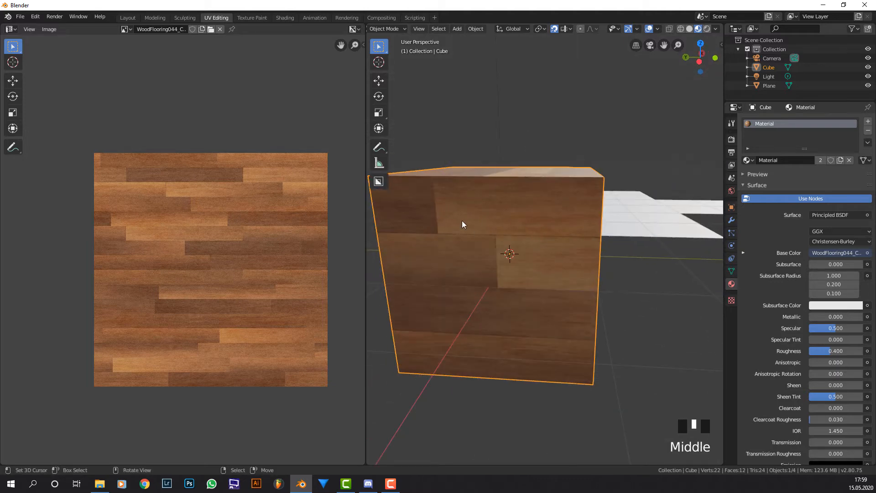
middle_click_drag(541, 213, 521, 236)
Step: Select a side face in Edit Mode to check its UV square on the texture, and return to Object Mode
key("Tab")
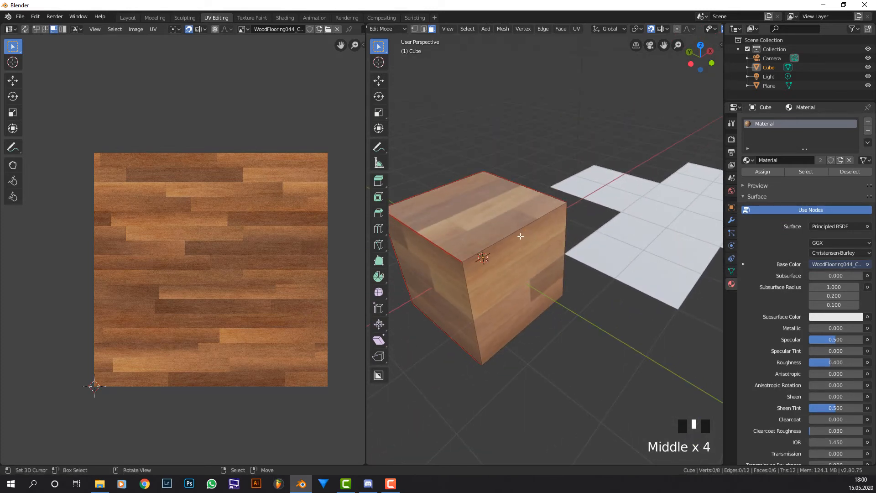
right_click(520, 236)
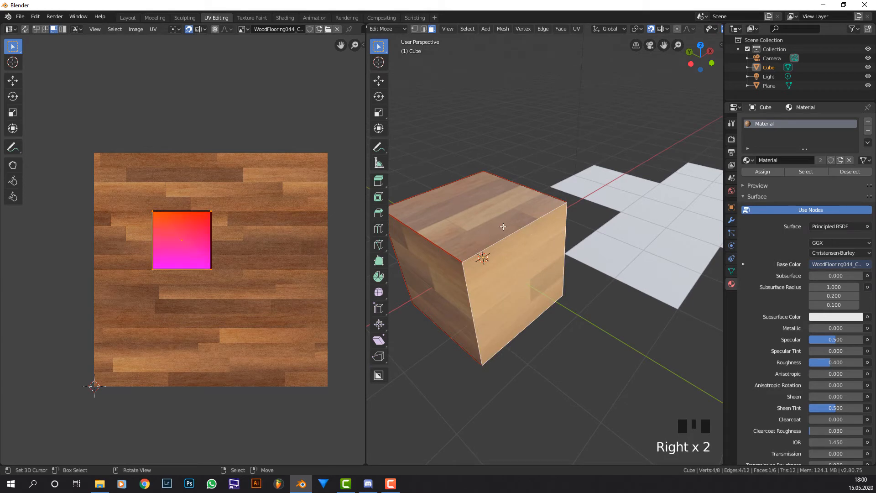
right_click(503, 226)
key("Tab")
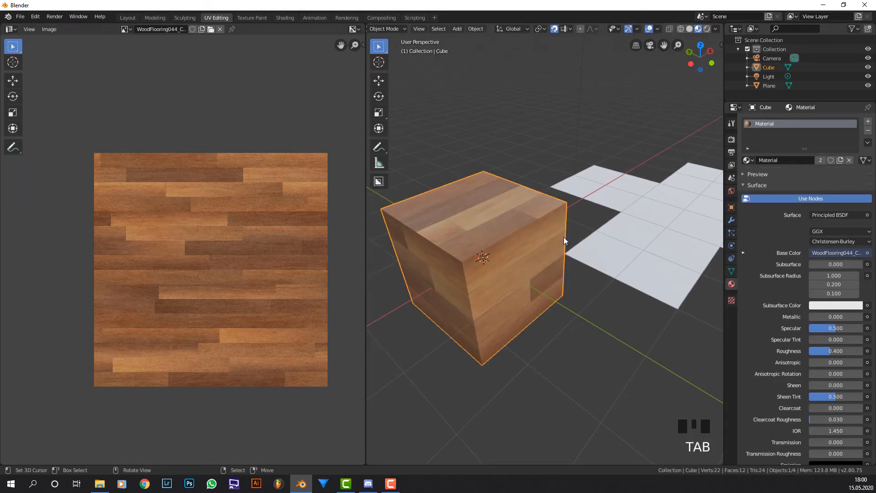
Step: Compare the cube's marked seams in Edit Mode with the plank transitions at the same edges in Object Mode
scroll(532, 222, "up", 2)
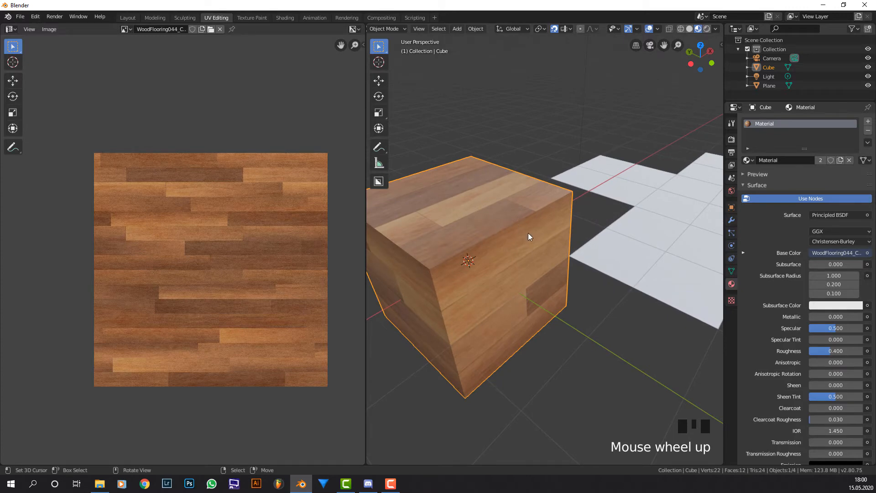
middle_click_drag(513, 234, 505, 177)
key("Tab")
middle_click_drag(483, 249, 480, 190)
middle_click_drag(498, 237, 436, 220)
middle_click_drag(548, 221, 518, 229)
key("Tab")
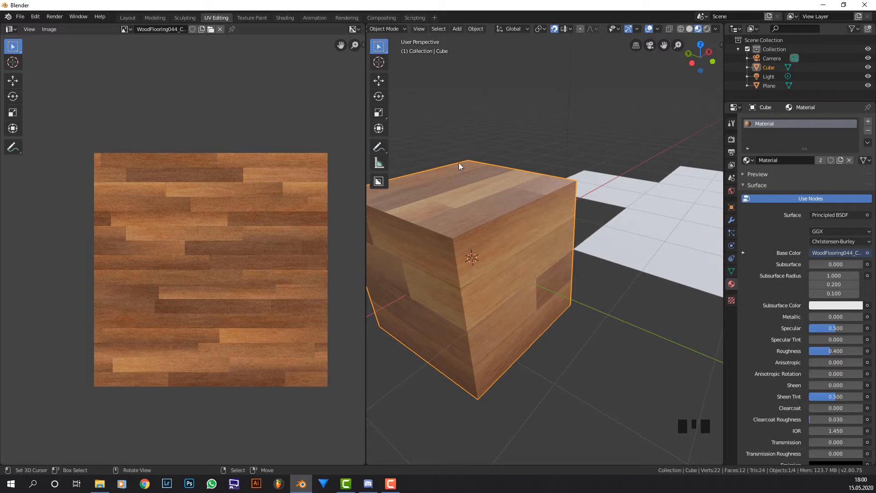
scroll(540, 165, "down", 2)
middle_click_drag(540, 166, 481, 165)
middle_click_drag(432, 163, 596, 168)
middle_click_drag(528, 194, 522, 246)
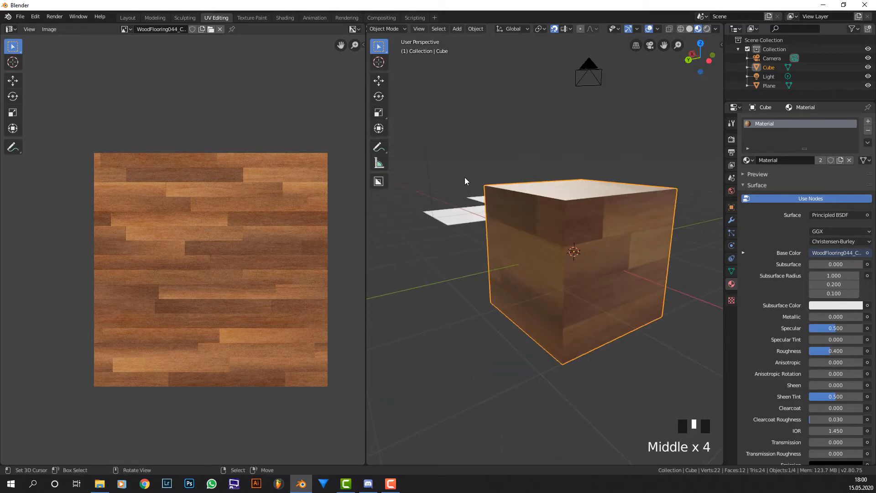
Step: Select individual side faces in Edit Mode to examine where their UV squares lie on the wood texture
key("Tab")
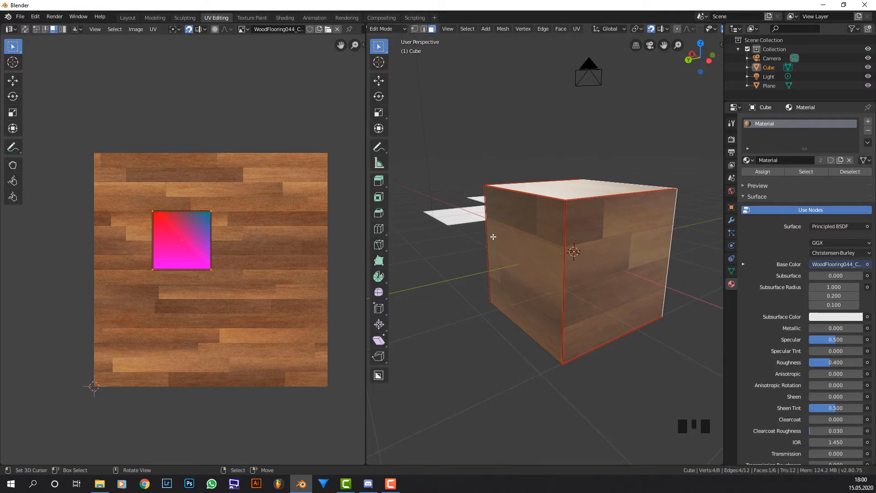
right_click(593, 264)
middle_click_drag(569, 257, 494, 224)
right_click(497, 231)
right_click(512, 237)
right_click(552, 146)
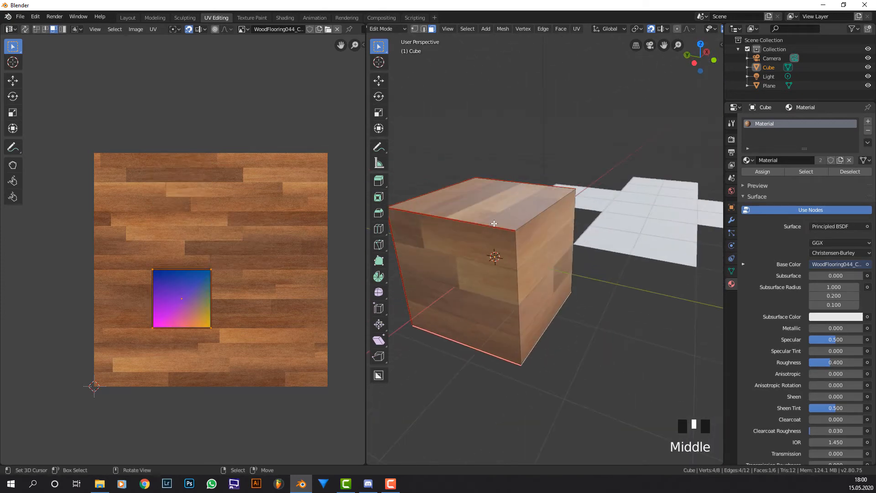
scroll(504, 180, "up", 2)
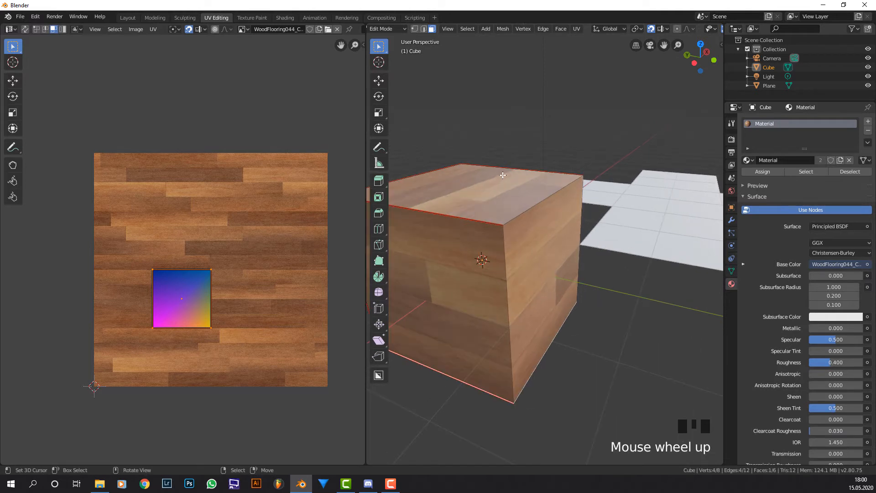
middle_click_drag(502, 177, 527, 191)
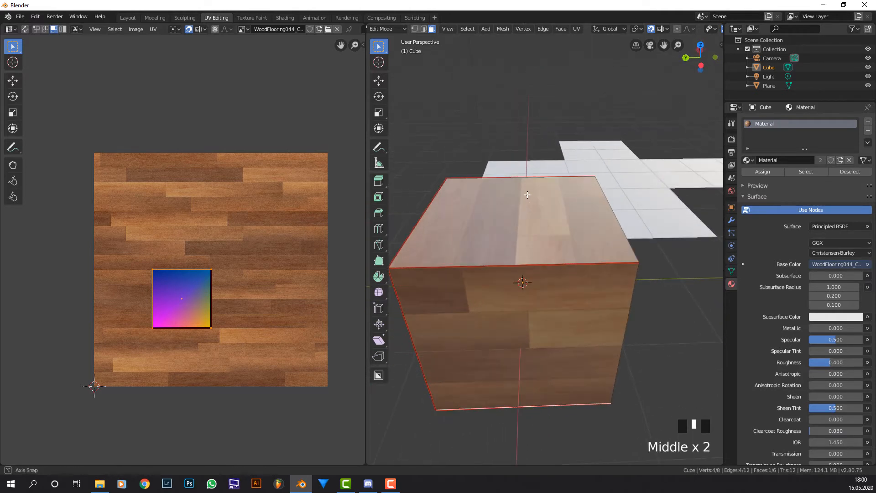
Step: Clear all the seams from the cube
key("a")
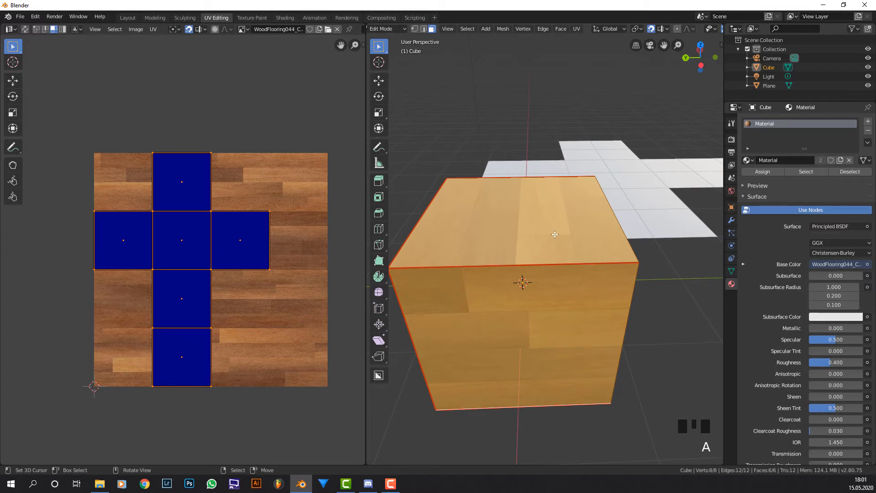
key("u")
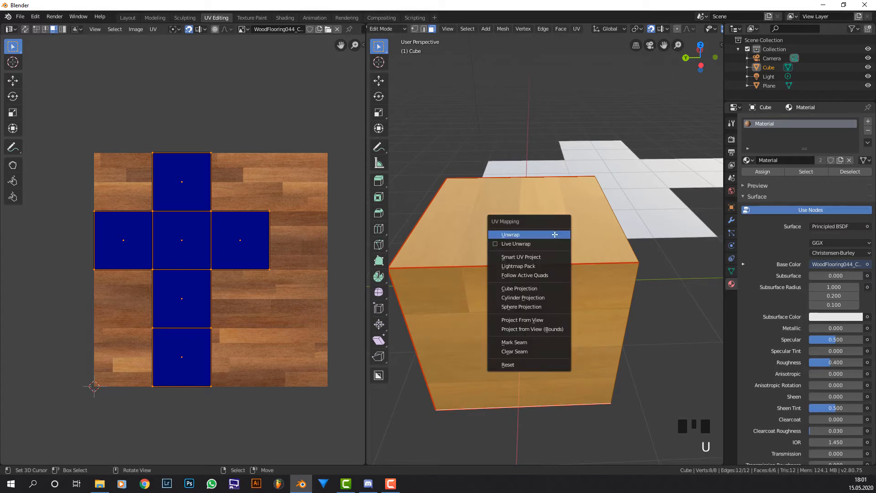
left_click(543, 352)
middle_click_drag(557, 280, 551, 276)
Step: Select the cube's top and bottom faces and mark their edges as seams
right_click(469, 223)
middle_click_drag(469, 222, 469, 195)
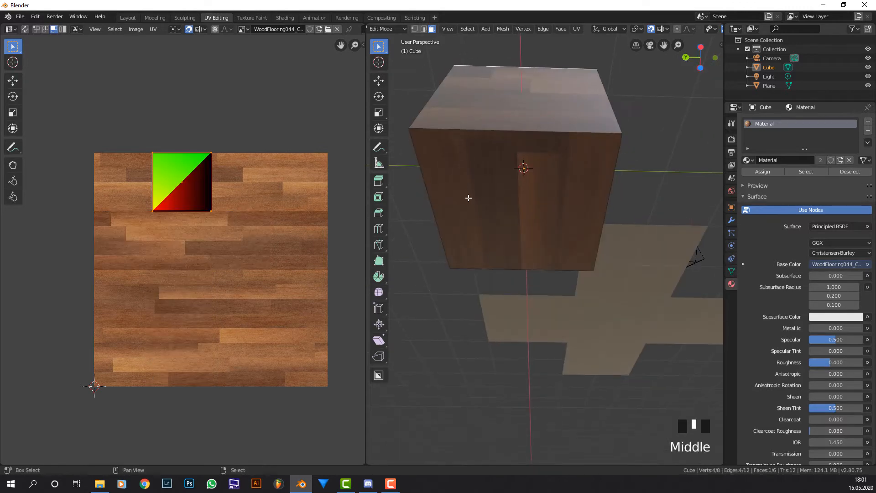
right_click(499, 176, "shift")
key("ctrl+e")
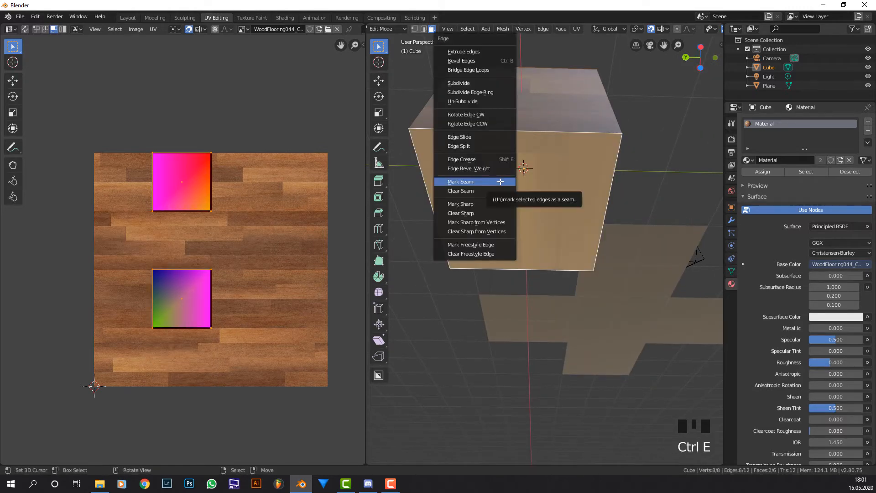
left_click(501, 180)
middle_click_drag(497, 126, 502, 195)
scroll(487, 186, "down", 2)
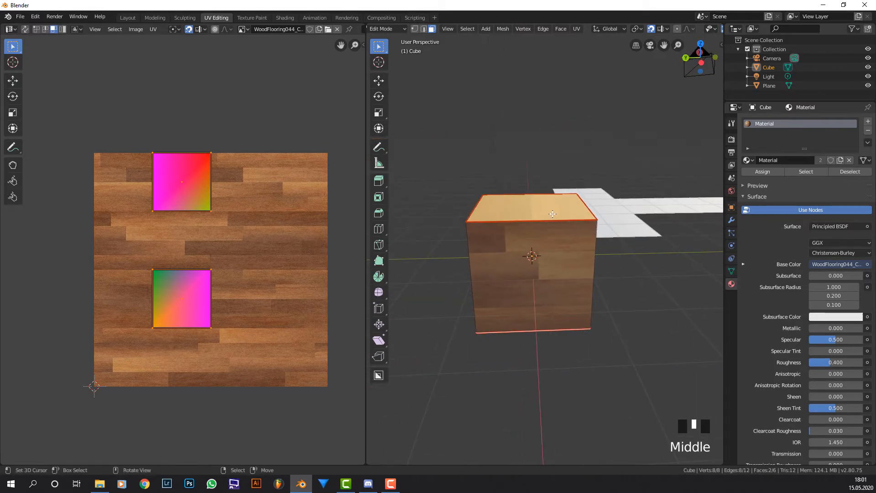
Step: Unwrap the whole cube with only the top and bottom seams, and examine how the side texture distorts
key("a")
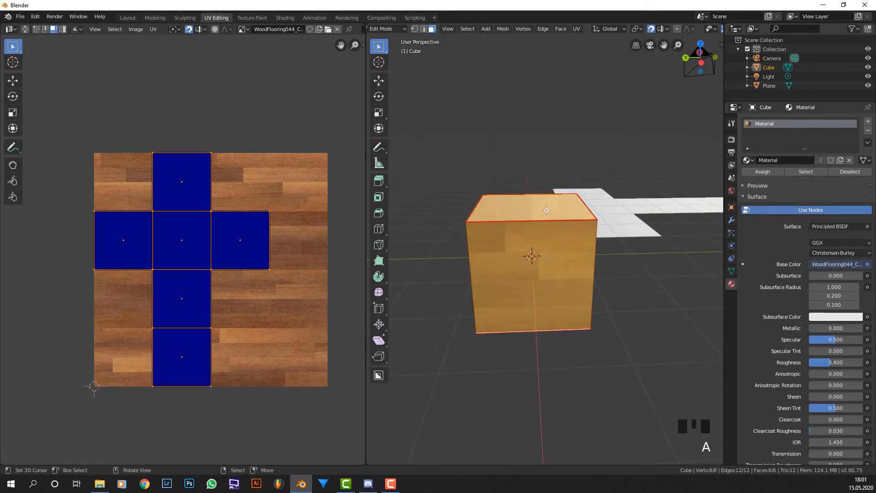
key("u")
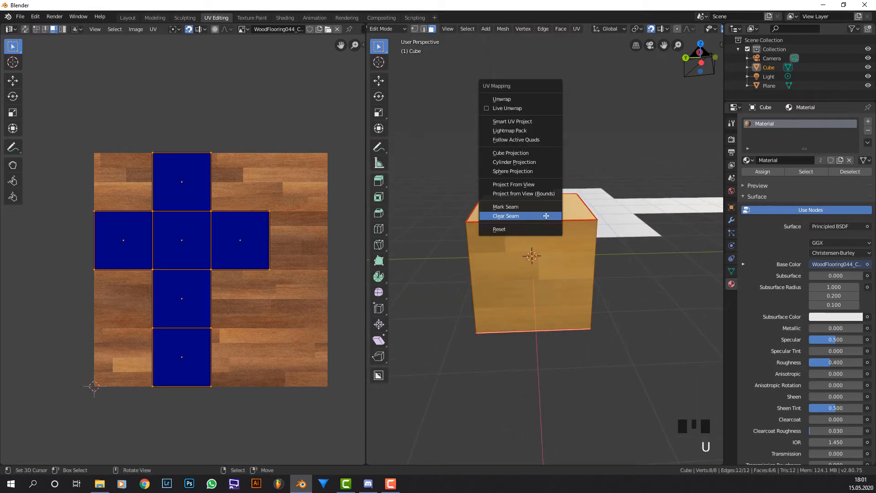
left_click(513, 98)
scroll(229, 201, "up", 1)
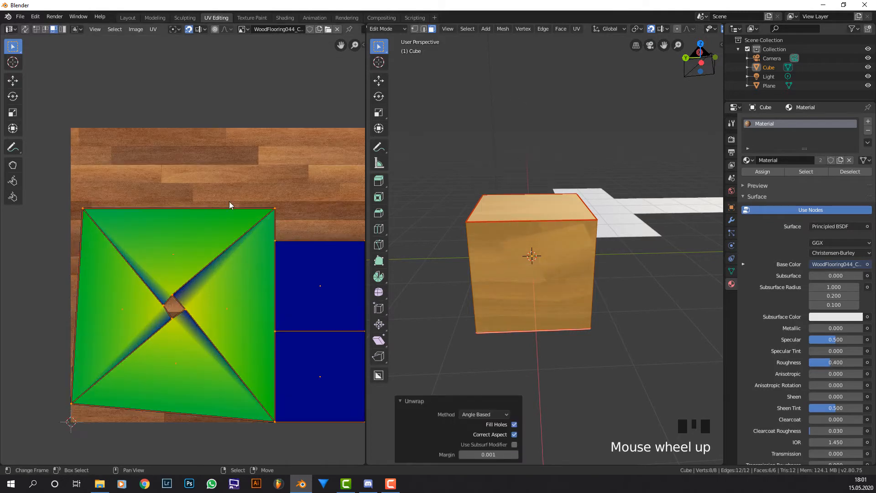
middle_click_drag(485, 183, 537, 245)
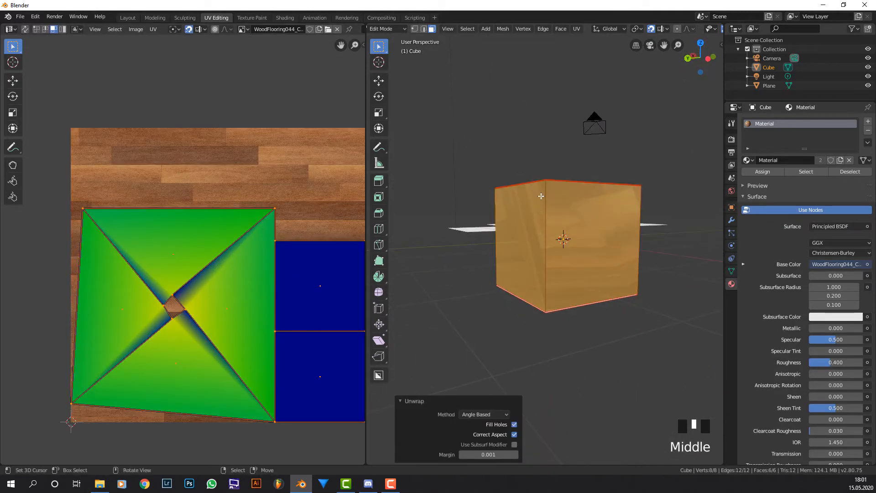
Step: Mark one vertical edge between two side faces of the cube as a seam
left_click(424, 29)
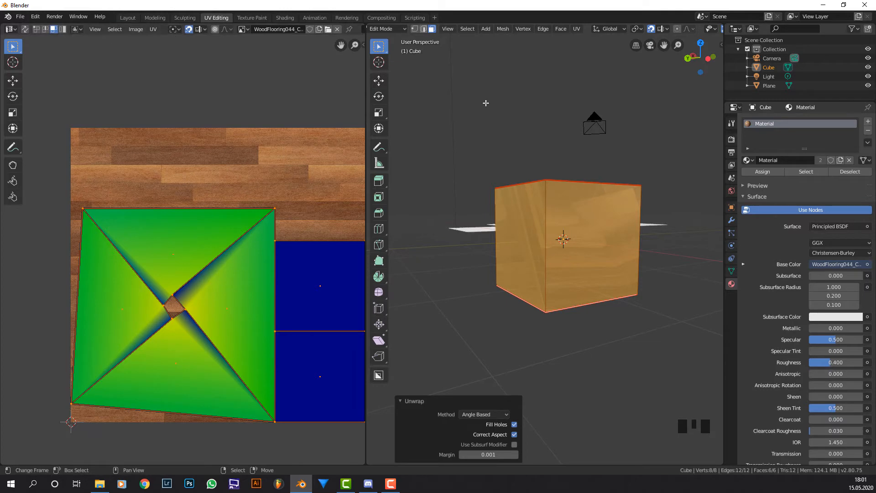
right_click(544, 202)
key("ctrl+e")
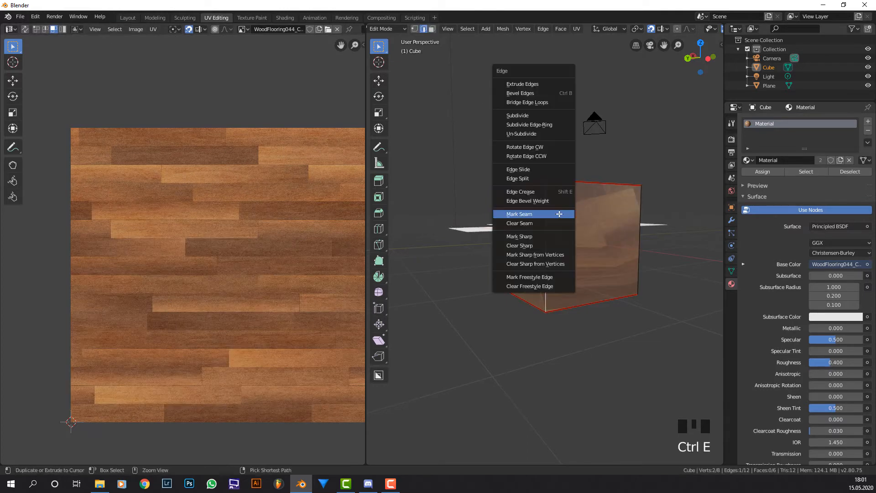
left_click(557, 214)
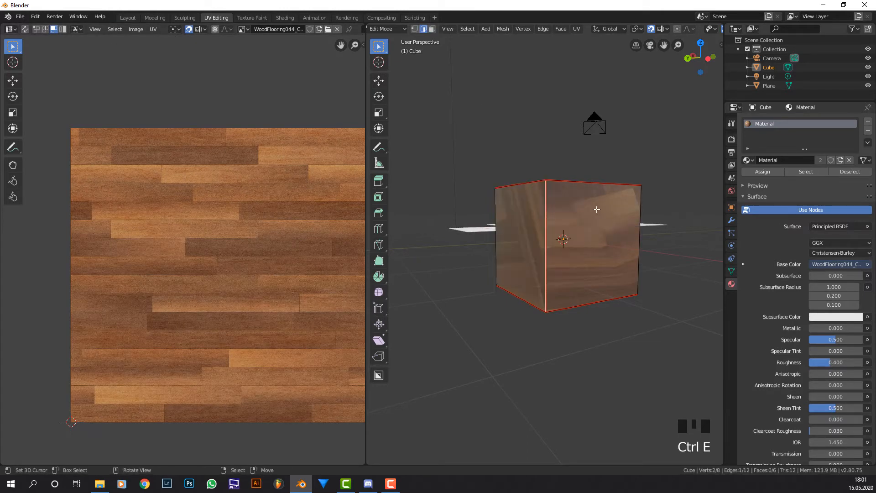
Step: Unwrap all the cube's faces again using the top, bottom and vertical edge seams
key("a")
middle_click_drag(644, 210, 551, 238)
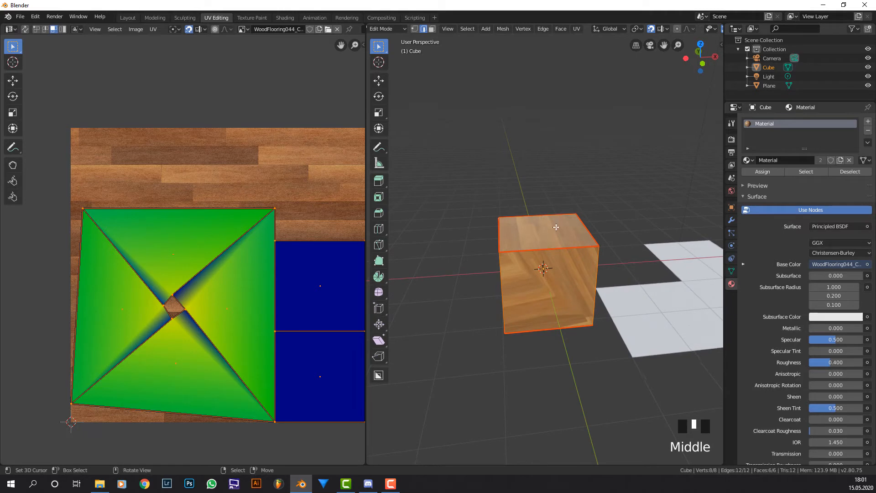
scroll(548, 229, "up", 1)
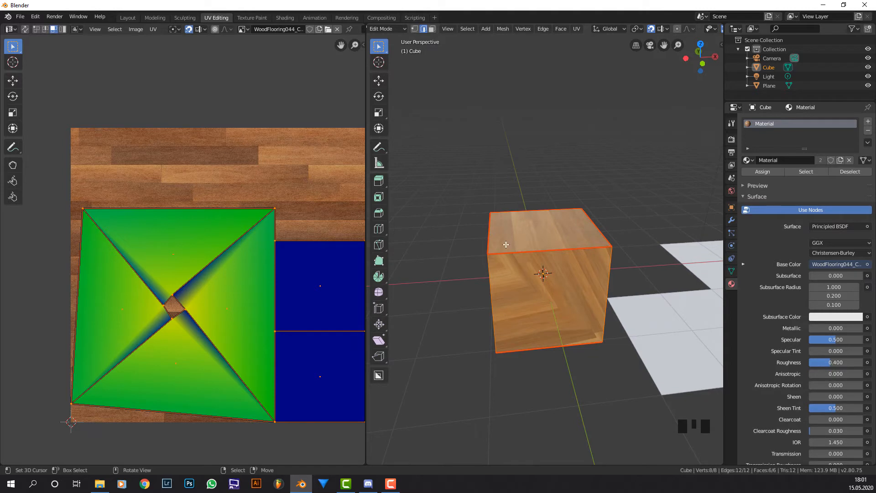
middle_click_drag(515, 250, 515, 194)
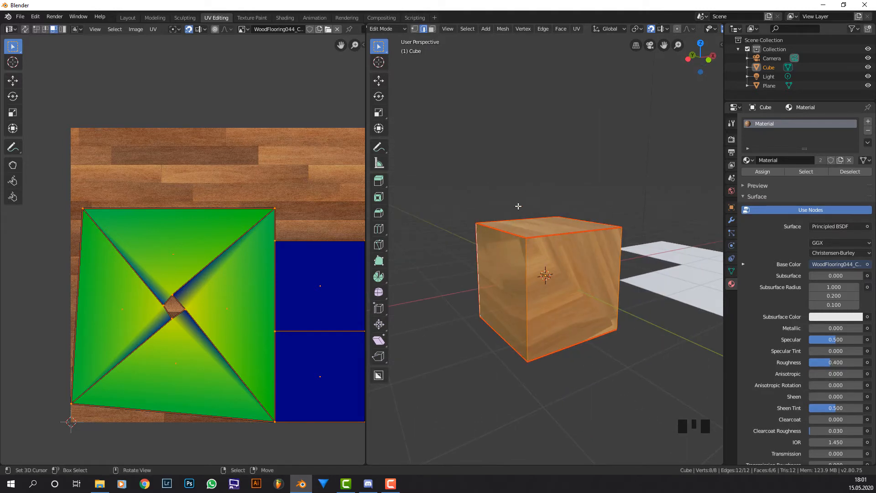
scroll(523, 218, "up", 2)
middle_click_drag(523, 218, 544, 305)
right_click(550, 255)
key("a")
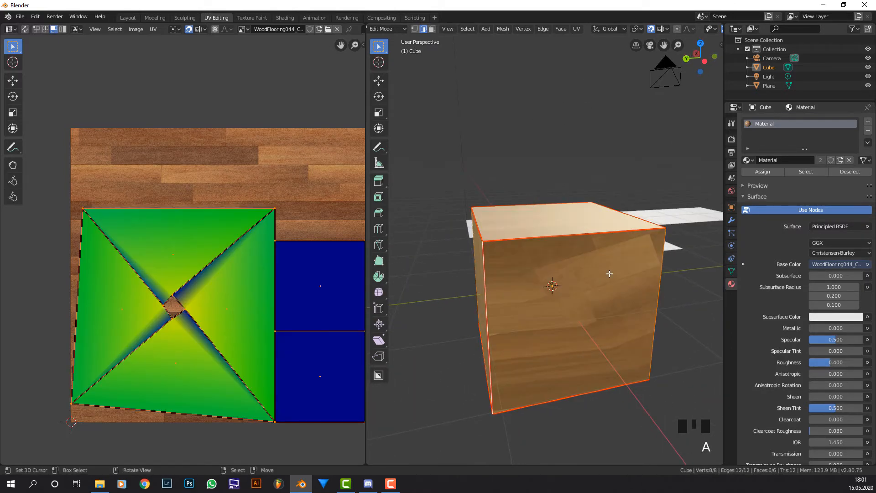
key("u")
left_click(602, 270)
middle_click_drag(481, 261, 513, 235)
Step: Select the separate top and bottom face squares in the UV layout to examine them against the cube
right_click(183, 296)
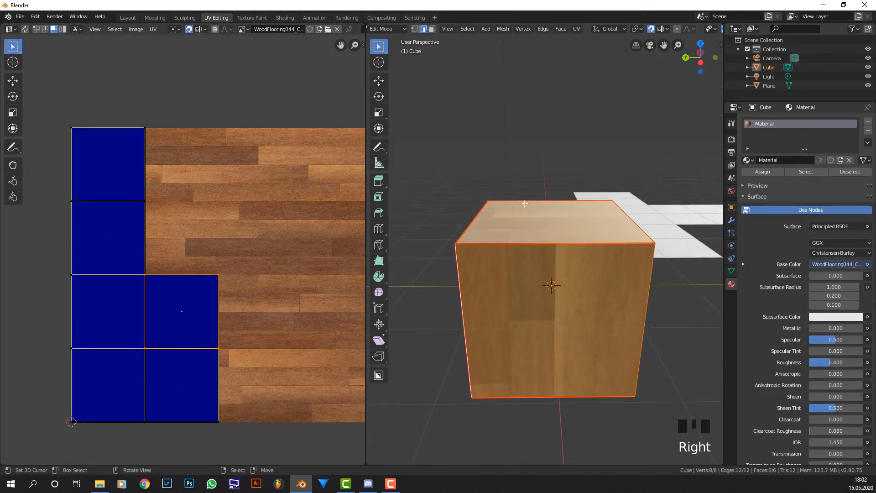
middle_click_drag(525, 203, 529, 118)
right_click(179, 366)
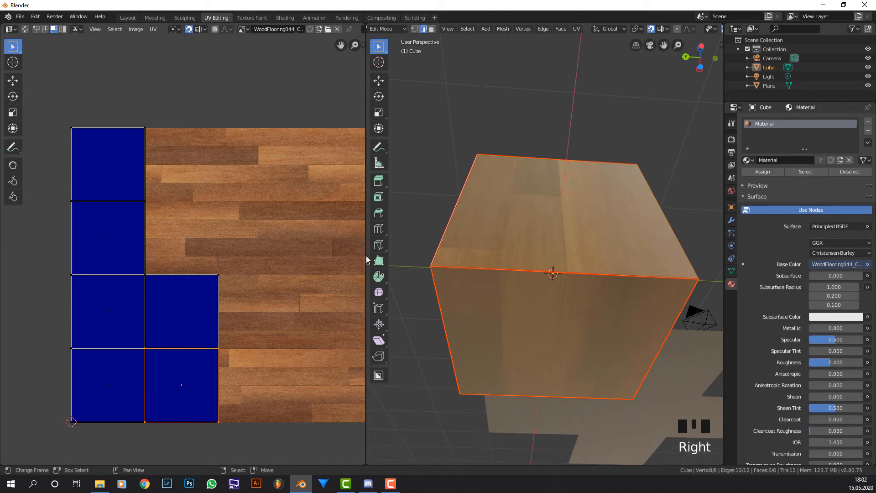
Step: Turn on UV sync selection and toggle the selection of the whole cube
left_click(25, 29)
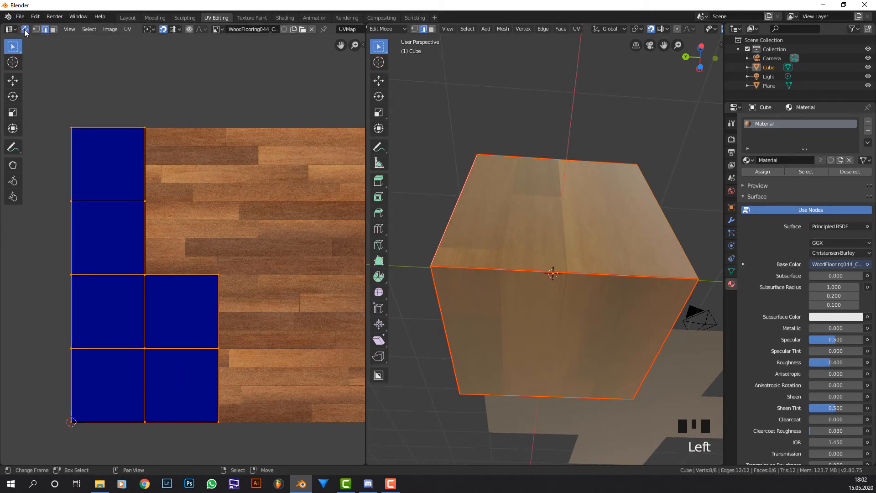
key("a")
key("a")
key("a")
key("a")
Step: Switch to face selection and select the cube's top and bottom faces in turn to match them with their UV squares
middle_click_drag(485, 204, 505, 306)
right_click(542, 228)
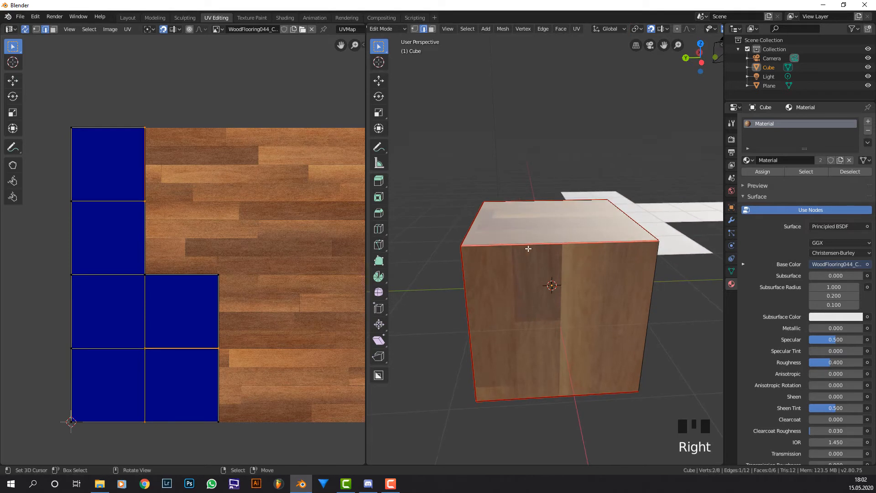
middle_click_drag(510, 256, 438, 60)
left_click(431, 30)
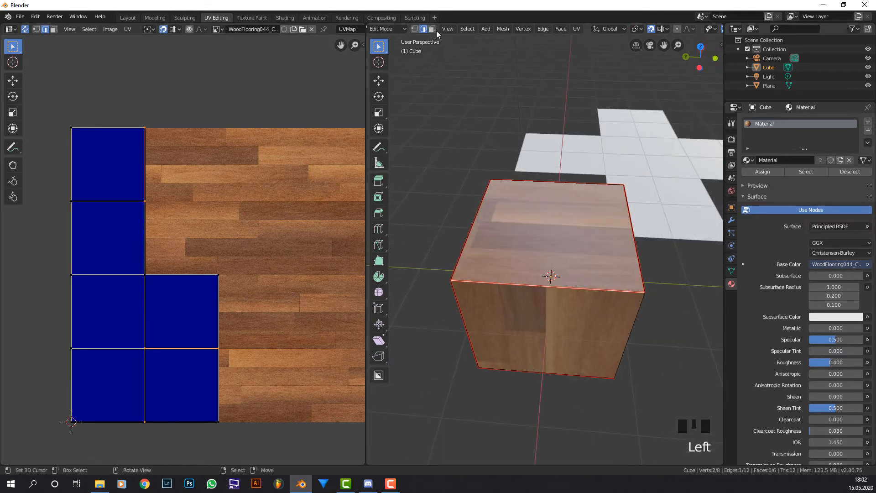
left_click(431, 29)
right_click(560, 218)
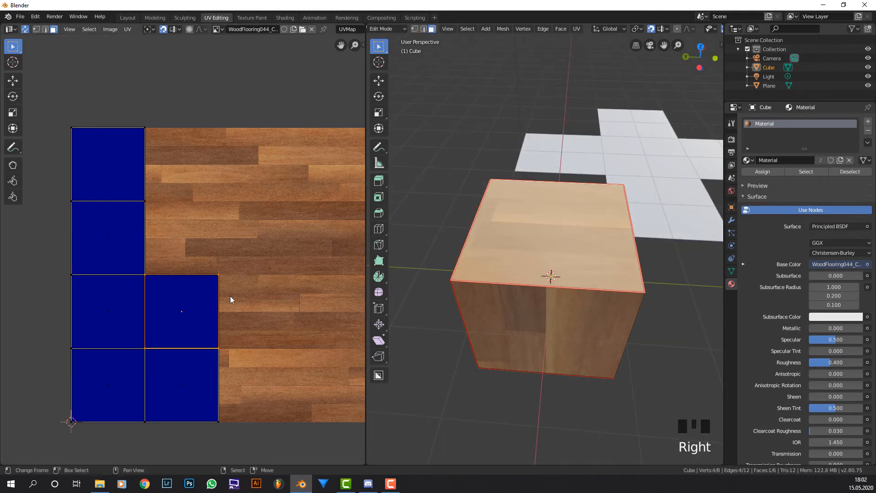
middle_click_drag(460, 287, 533, 282)
right_click(535, 286)
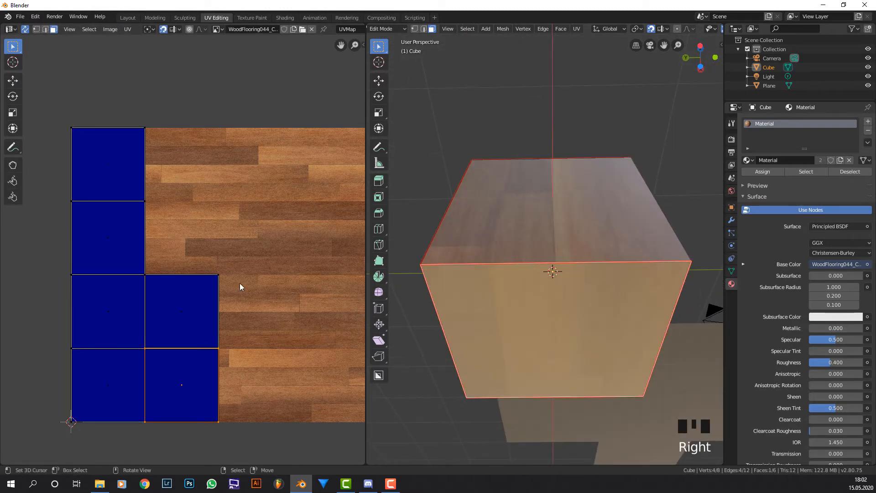
middle_click_drag(543, 196, 530, 286)
Step: Try moving the bottom face's and the top face's separate UV squares away from the strip of side faces
key("g")
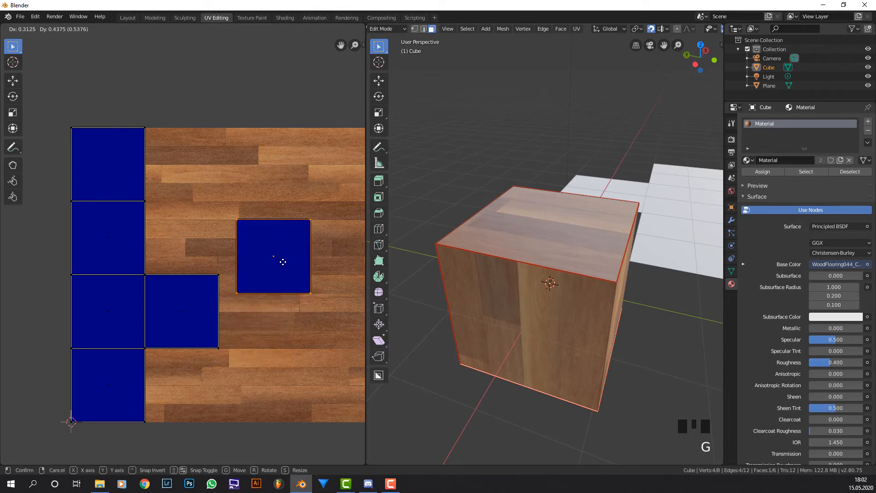
right_click(278, 319)
right_click(197, 303)
key("g")
right_click(309, 208)
Step: Rotate the topmost UV square of the side strip so the wood planks run horizontally on its cube face
right_click(490, 234)
middle_click_drag(489, 234, 424, 239)
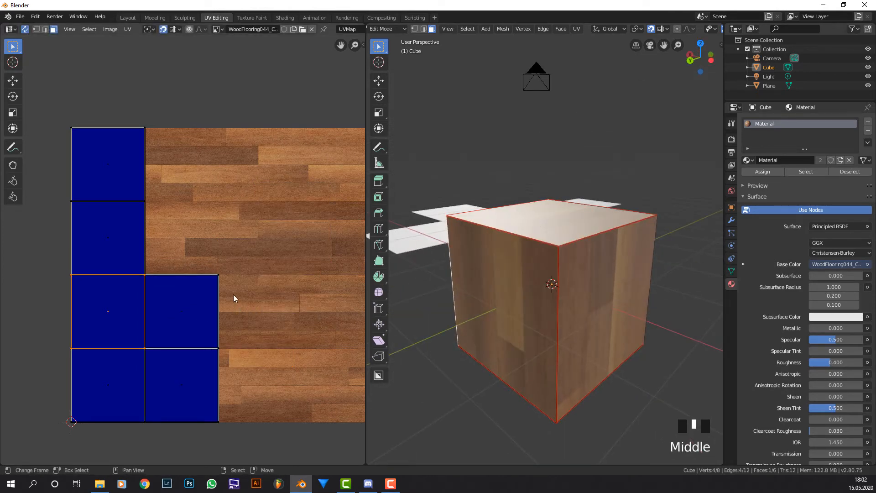
scroll(540, 206, "up", 3)
middle_click_drag(540, 205, 533, 196)
scroll(595, 219, "down", 2)
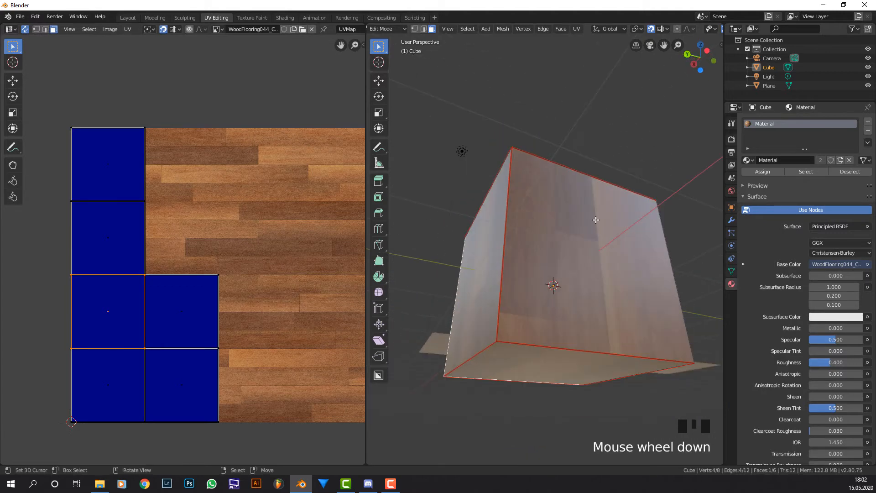
middle_click_drag(595, 219, 456, 269)
right_click(156, 184)
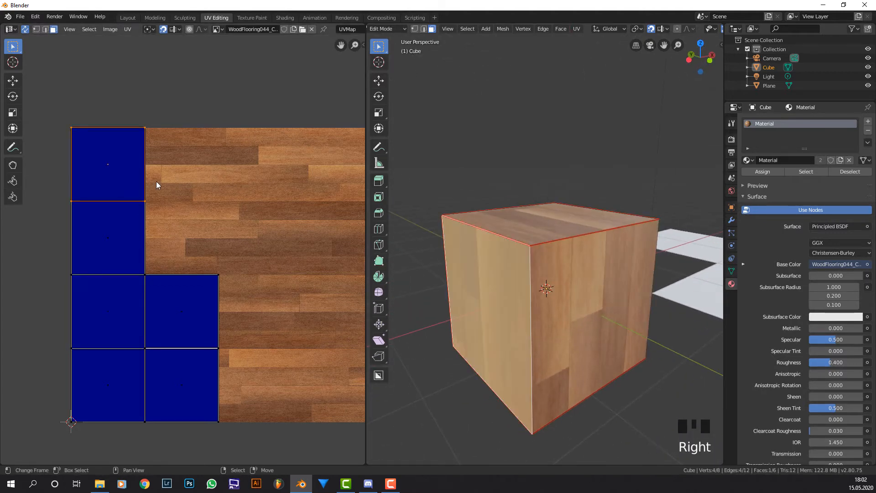
key("r")
left_click(248, 183)
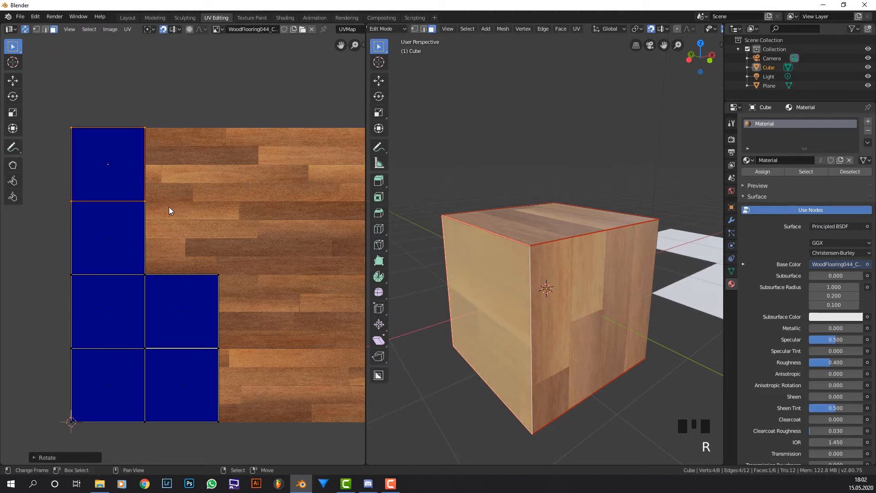
Step: Move the second UV square of the strip by 0.25 in both directions, so it sits beside the topmost square
right_click(143, 223)
right_click(138, 225)
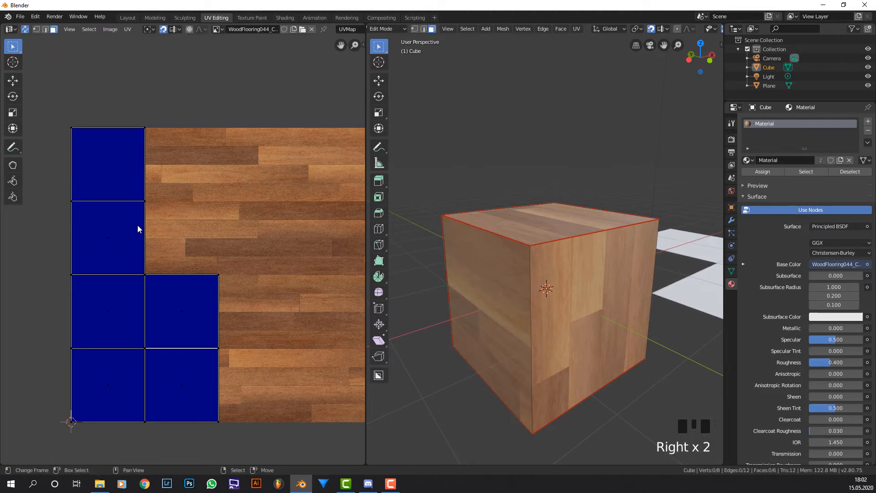
right_click(102, 229)
right_click(119, 243)
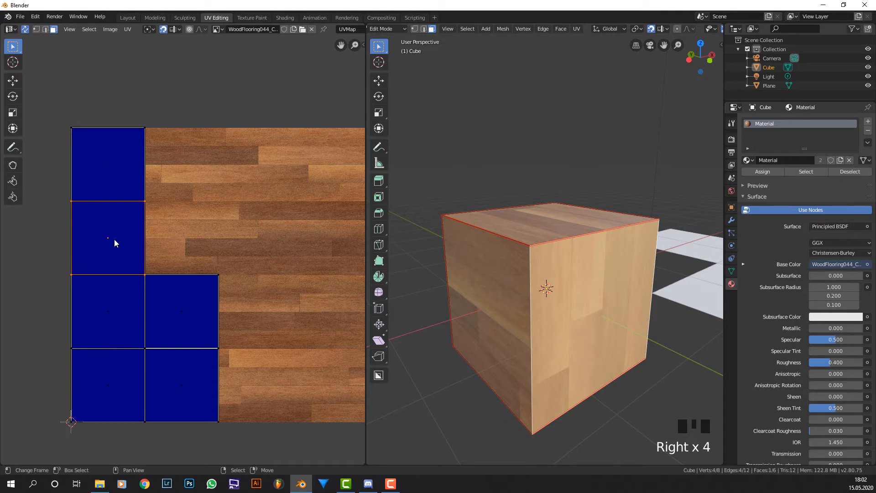
key("g")
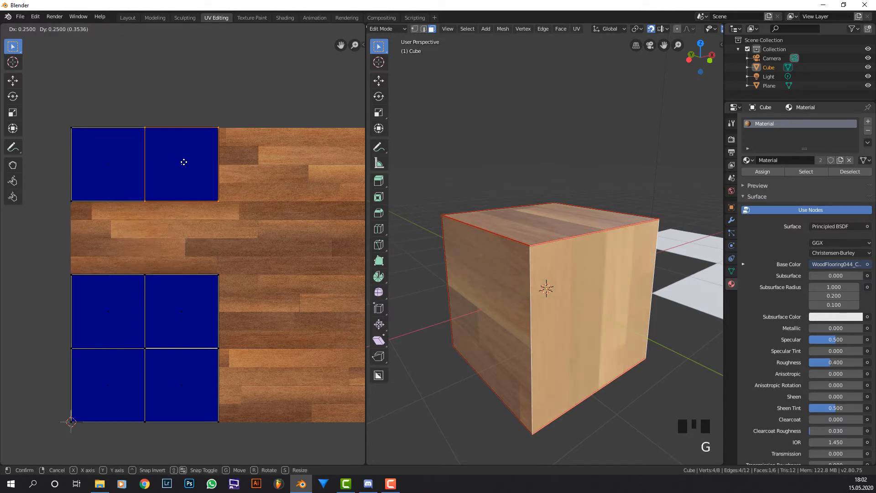
left_click(196, 157)
Step: Rotate the moved UV square by 90° and inspect the plank flow around the cube's corner in Object Mode
type("r90")
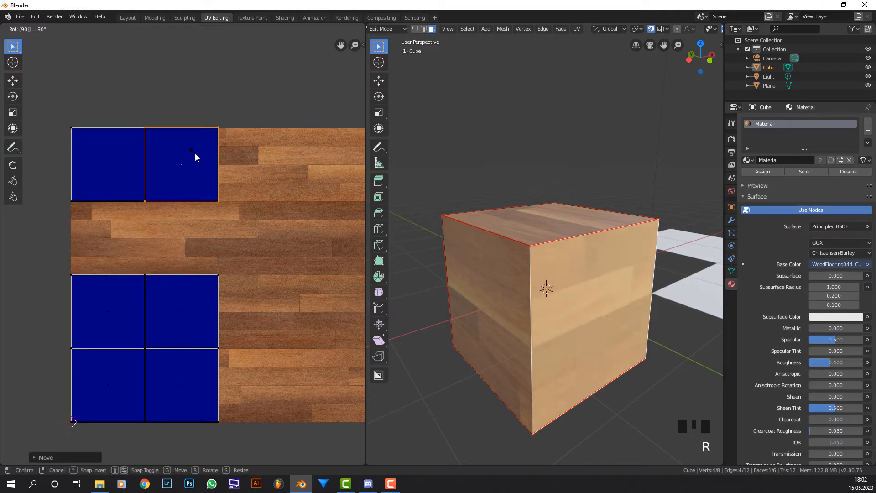
key("Return")
key("Tab")
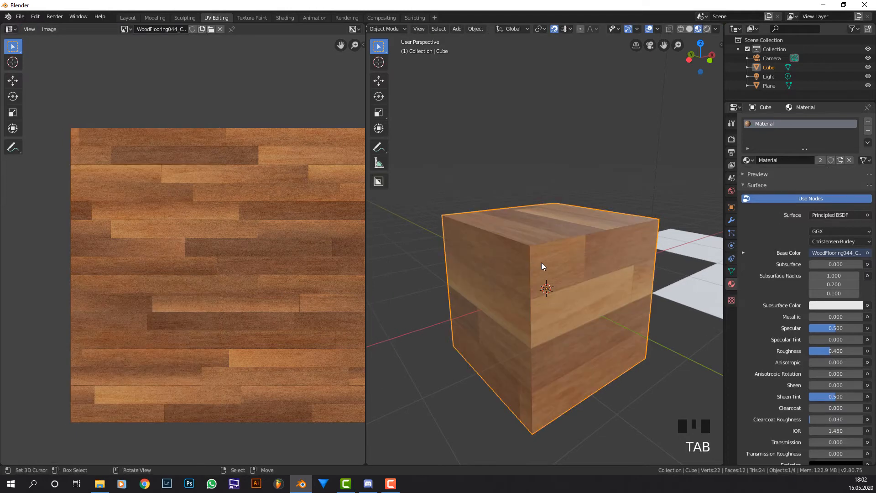
middle_click_drag(541, 262, 513, 290)
Step: In Edit Mode, move the third side face's UV square to the end of the upper row and rotate it so its planks run horizontally
key("Tab")
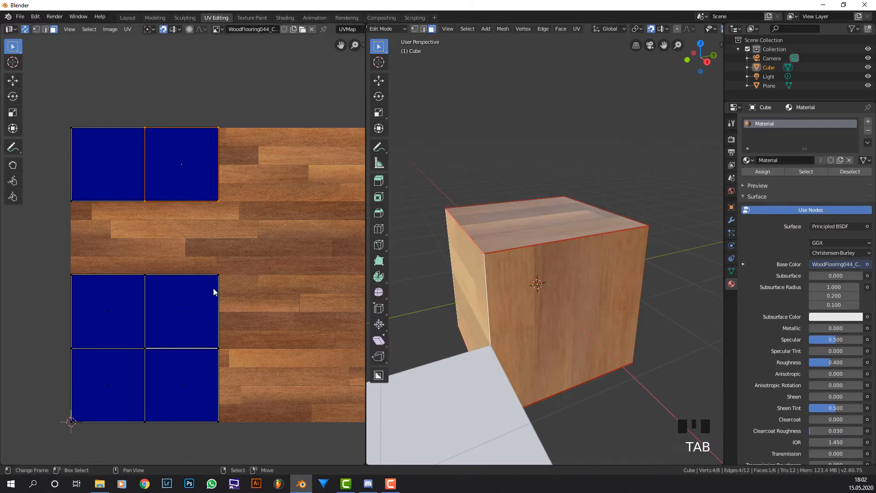
right_click(128, 303)
key("g")
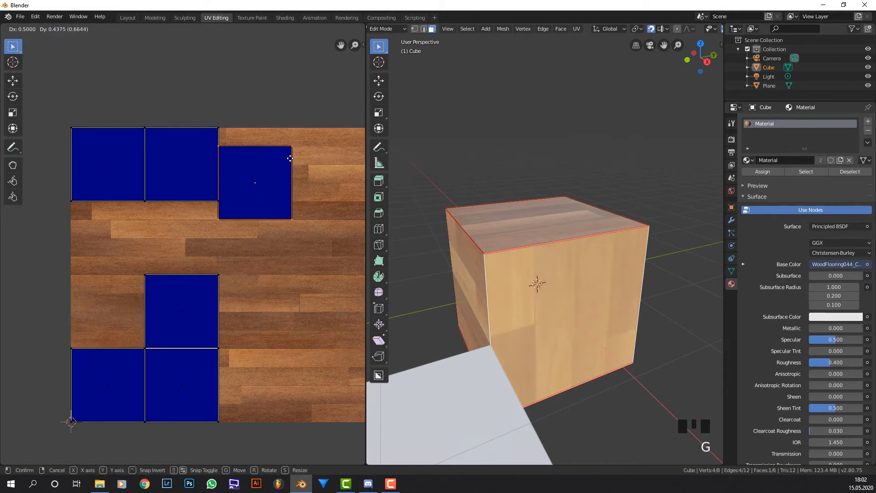
left_click(290, 157)
key("r")
left_click(291, 157)
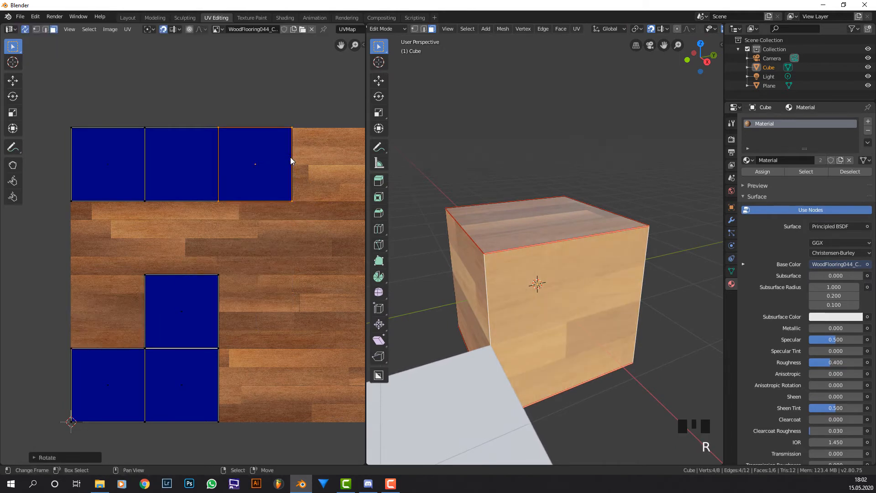
Step: Move the last side face's UV square to the end of the upper row and rotate it by 90° twice
right_click(111, 382)
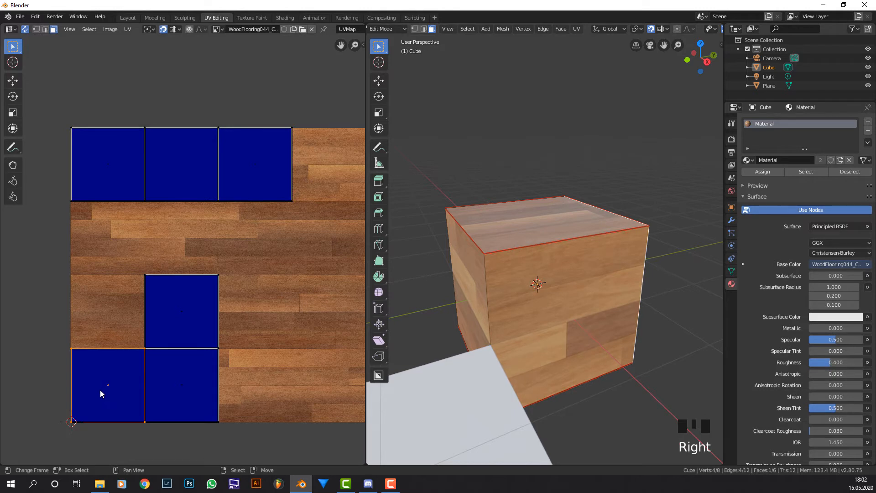
key("g")
left_click(322, 175)
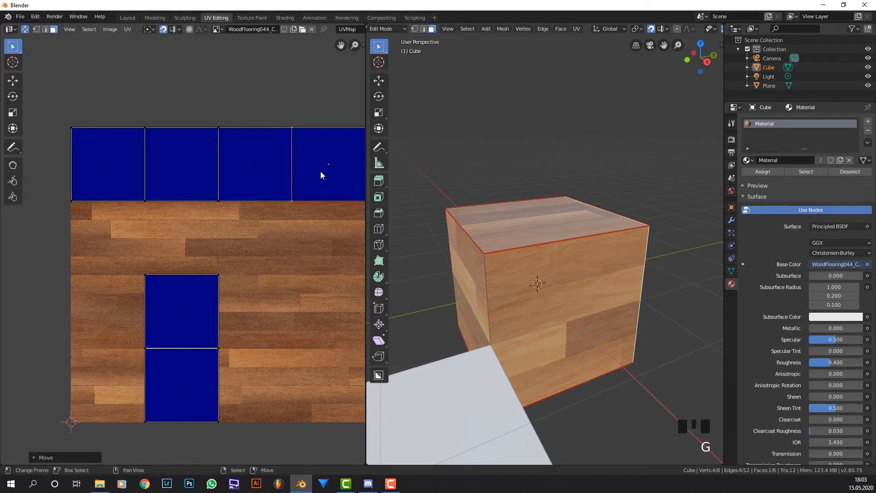
key("r")
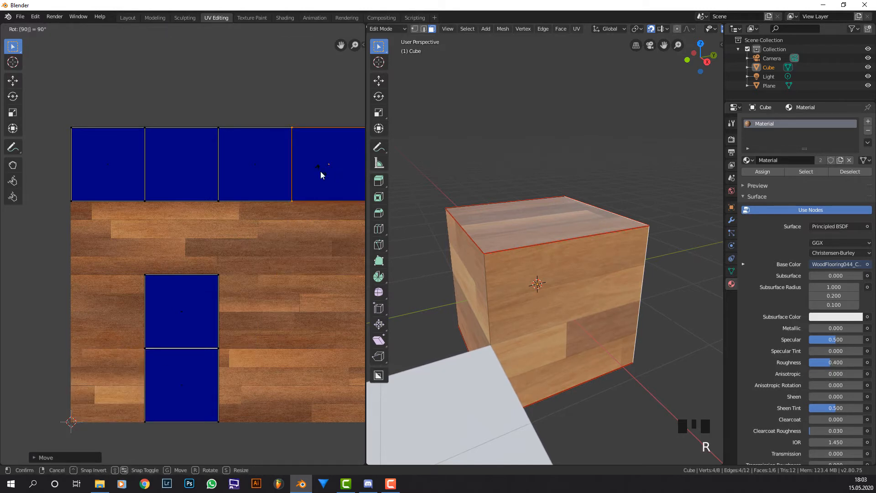
key("Return")
type("r90")
key("Return")
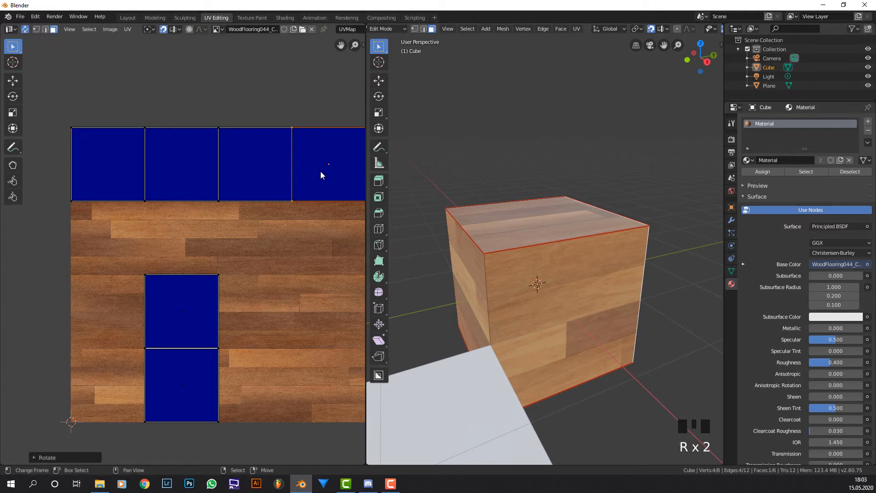
Step: Examine the wood grain around the cube's sides and select its bottom face to compare it with the UV layout
key("Tab")
middle_click_drag(519, 234, 530, 321)
key("Tab")
right_click(531, 321)
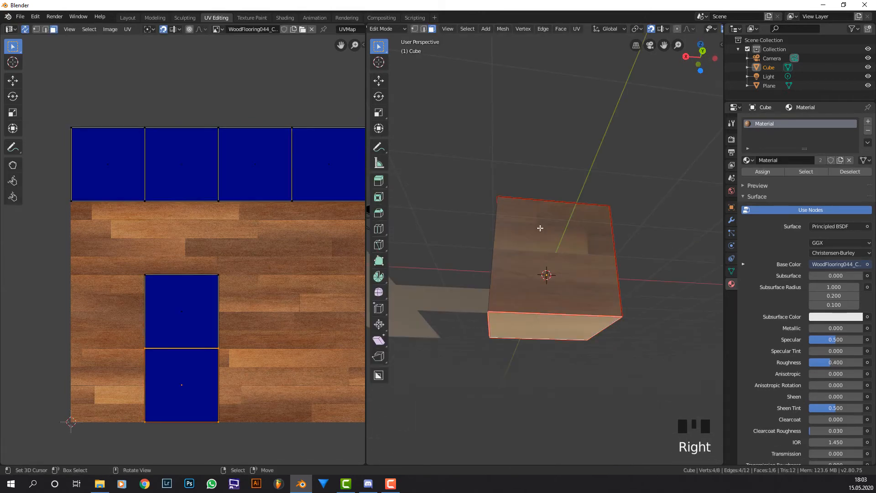
middle_click_drag(526, 231, 570, 213)
right_click(534, 254)
scroll(541, 264, "down", 2)
Step: Return to Object Mode and delete the wood-textured cube
key("Tab")
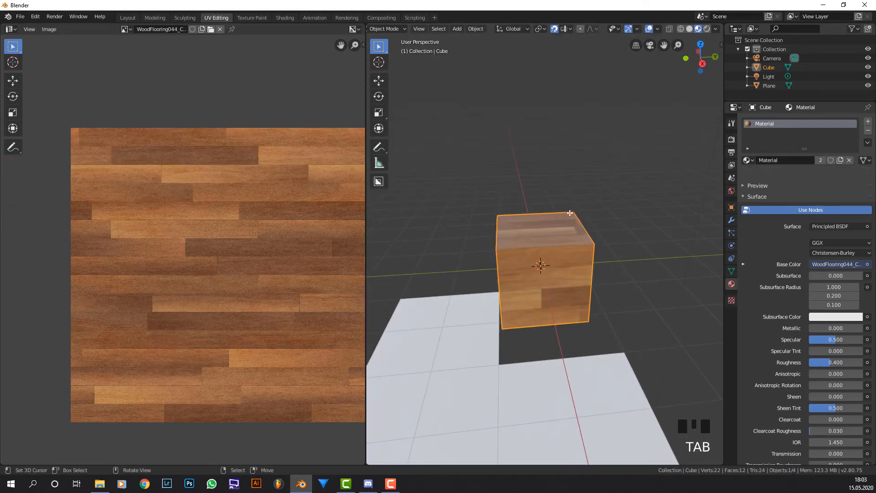
key("x")
left_click(569, 212)
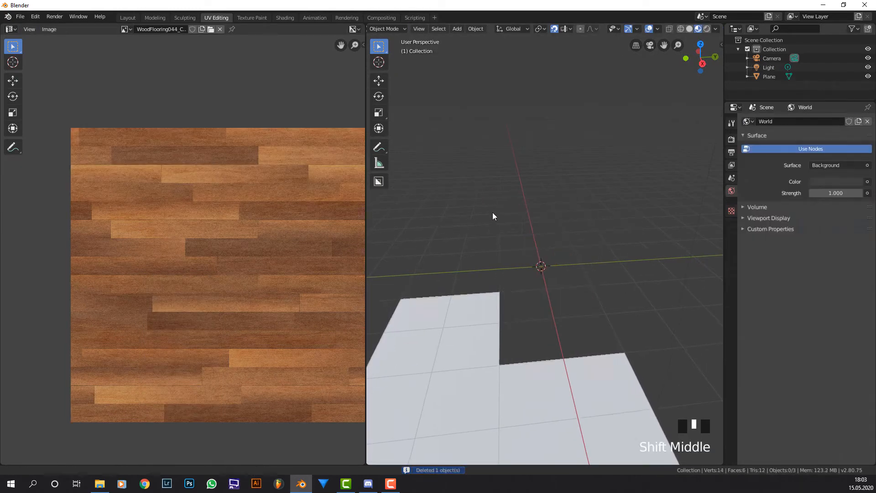
Step: Add a 2 m cube with Generate UVs disabled and check in Edit Mode whether it has a UV layout
middle_click_drag(492, 215, 598, 251, "shift")
key("shift+a")
left_click(579, 220)
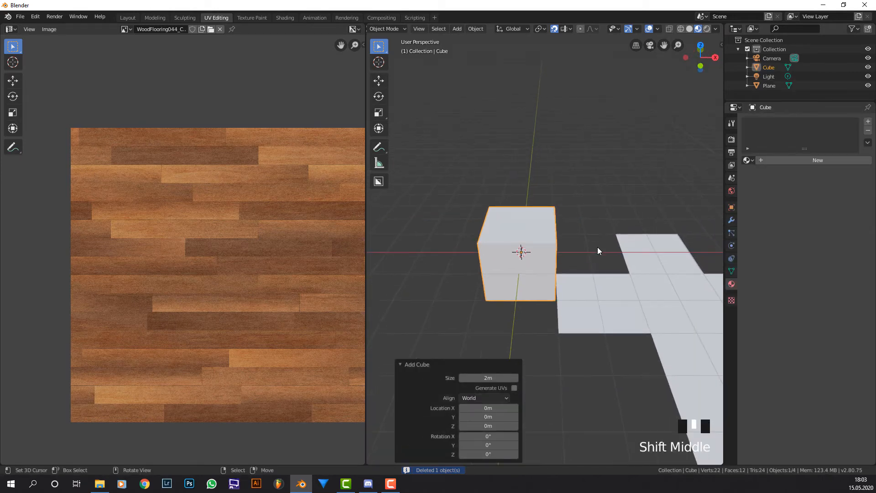
key("Tab")
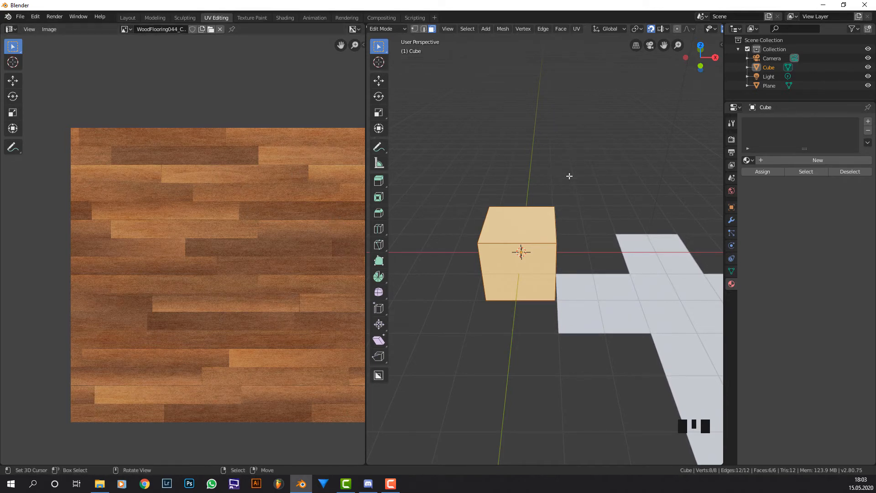
scroll(474, 218, "up", 2)
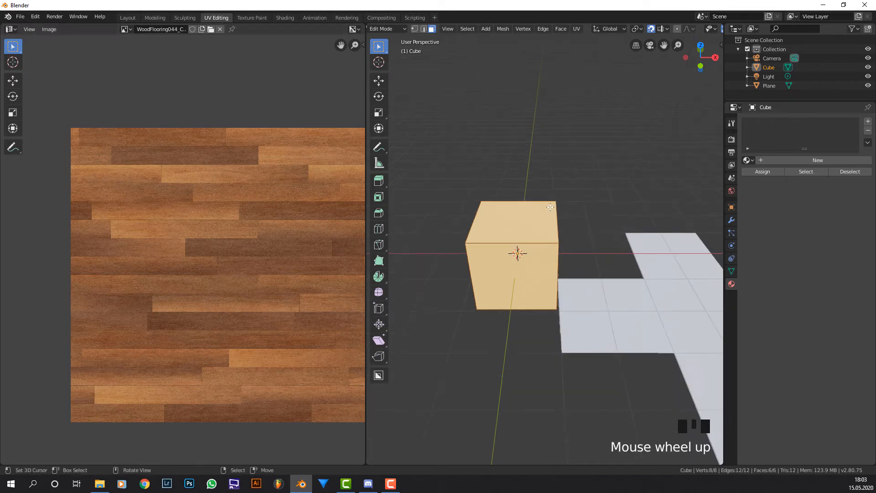
middle_click_drag(474, 217, 513, 225)
scroll(513, 224, "down", 1)
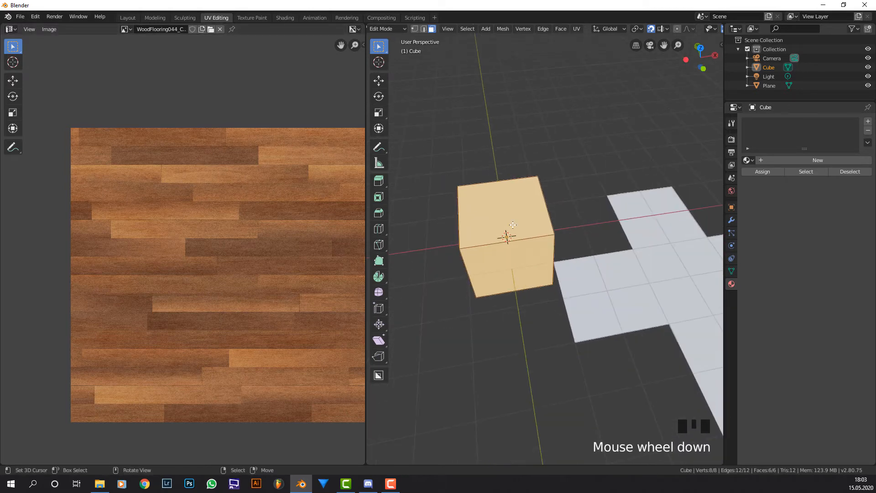
key("Tab")
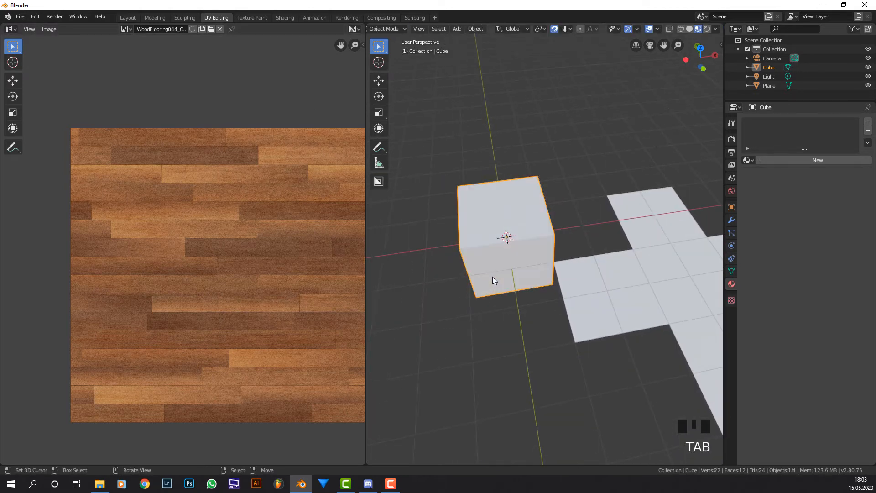
Step: Replace the plain cube with a new 2 m cube that has Generate UVs enabled
key("Delete")
key("shift+a")
mouse_move(499, 280)
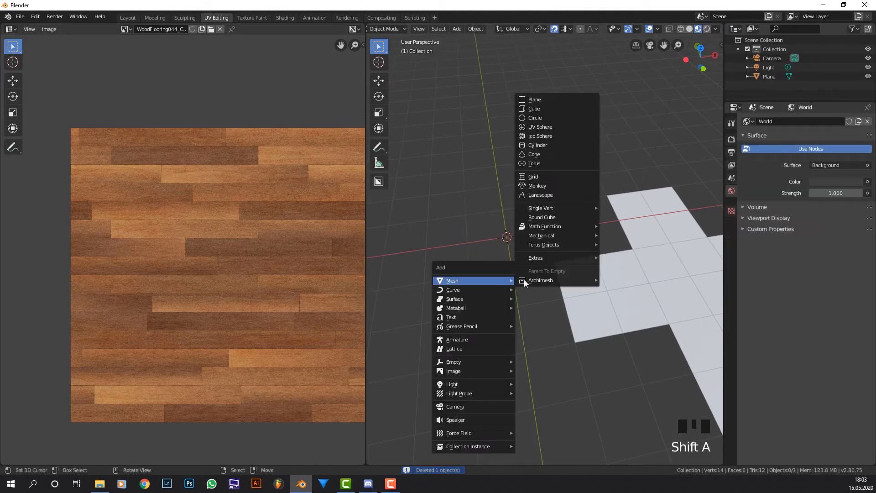
left_click(544, 109)
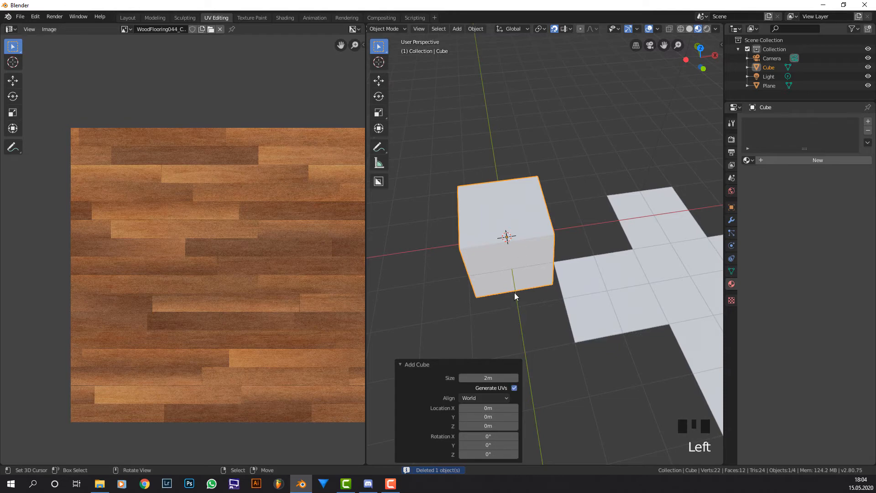
Step: Enter Edit Mode and examine the new cube's generated UV layout alongside the unfolded plane in the scene
key("Tab")
scroll(231, 297, "up", 6)
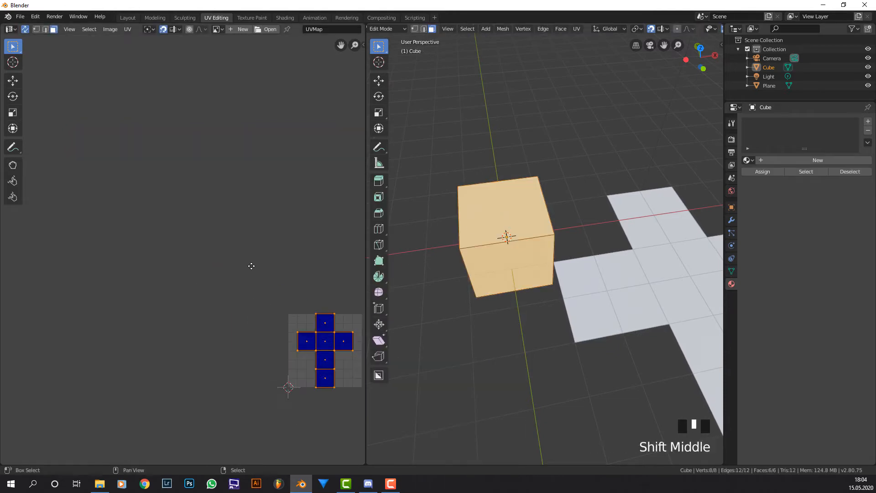
middle_click_drag(251, 264, 156, 171, "shift")
middle_click_drag(591, 293, 463, 232, "shift")
scroll(513, 272, "down", 2)
middle_click(538, 257)
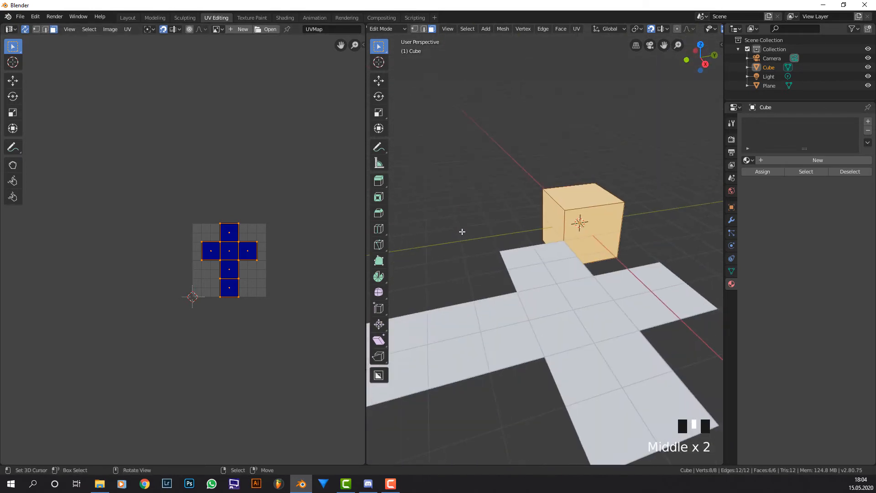
scroll(260, 273, "up", 4)
middle_click_drag(260, 273, 219, 274)
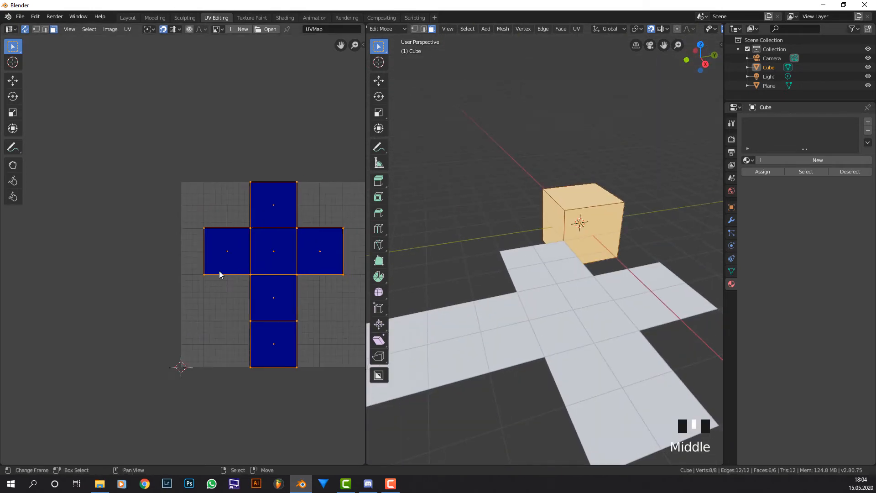
scroll(301, 273, "up", 2)
middle_click_drag(301, 274, 238, 266)
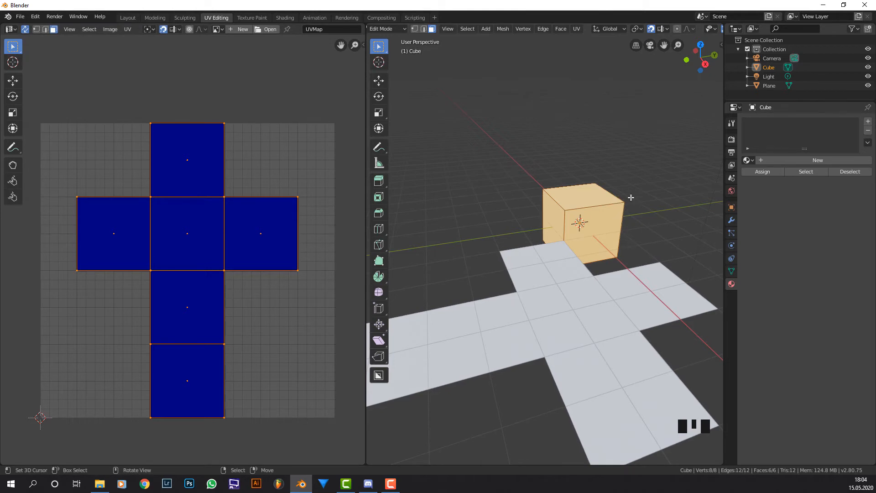
Step: Leave the cube's Edit Mode and open the unfolded cross-shaped plane for editing
scroll(552, 293, "down", 2)
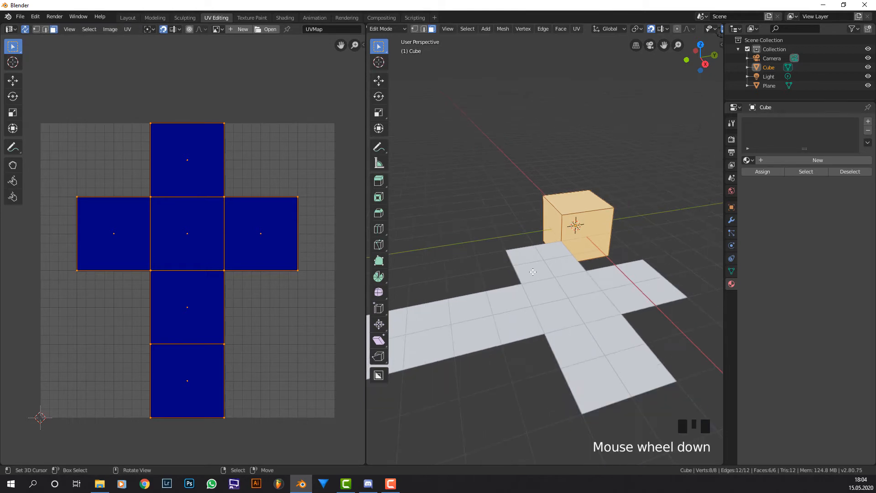
key("Tab")
right_click(587, 304)
scroll(606, 294, "down", 2)
key("Tab")
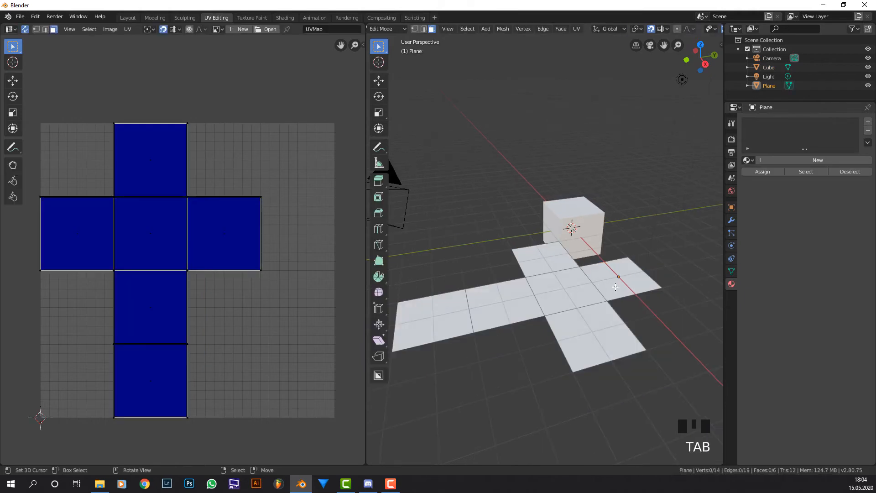
Step: In edge selection mode, snap the 3D cursor to the fold edge between the plane's centre face and its single-face arm opposite the long arm
middle_click_drag(607, 295, 572, 296, "shift")
scroll(572, 296, "up", 2)
right_click(529, 288)
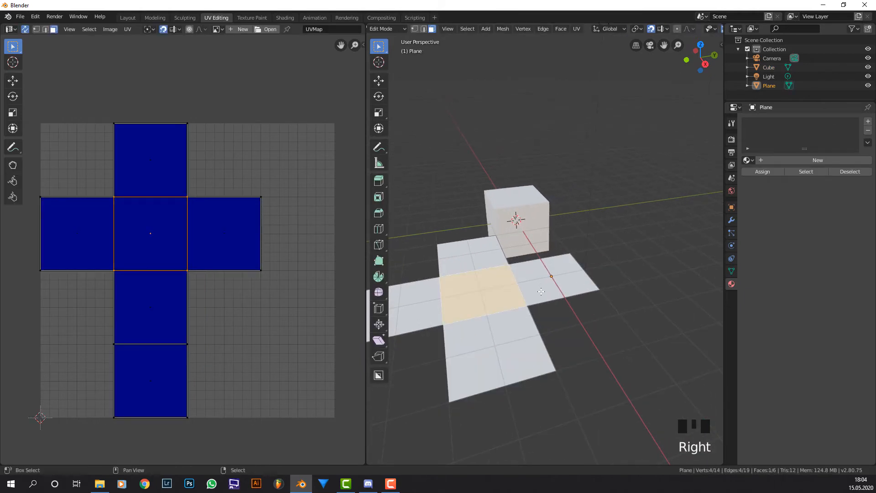
left_click(424, 28)
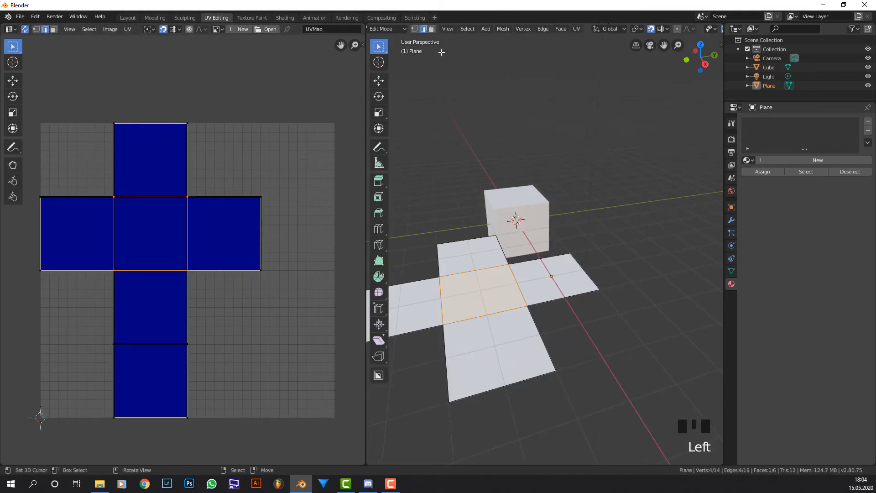
right_click(528, 293)
key("shift+s")
left_click(531, 335)
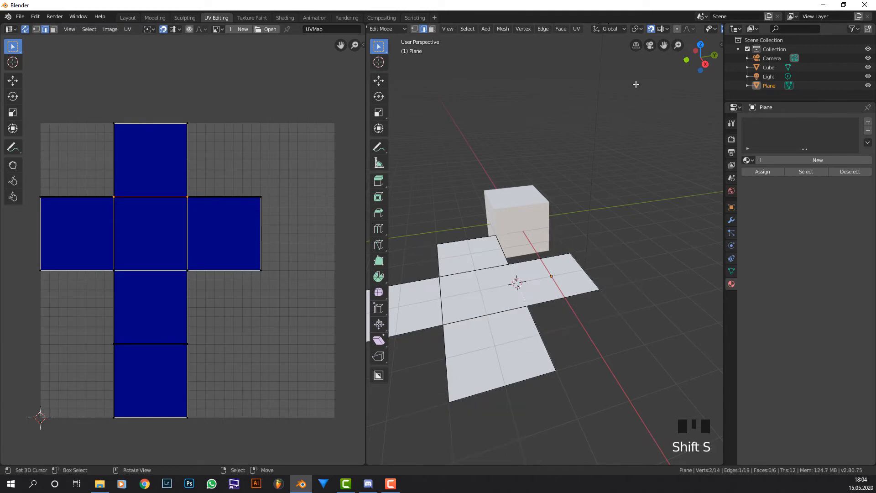
Step: Set the pivot point to 3D Cursor and fold the single-face arm upright by rotating its outer edge 90° about global X
scroll(639, 31, "down", 4)
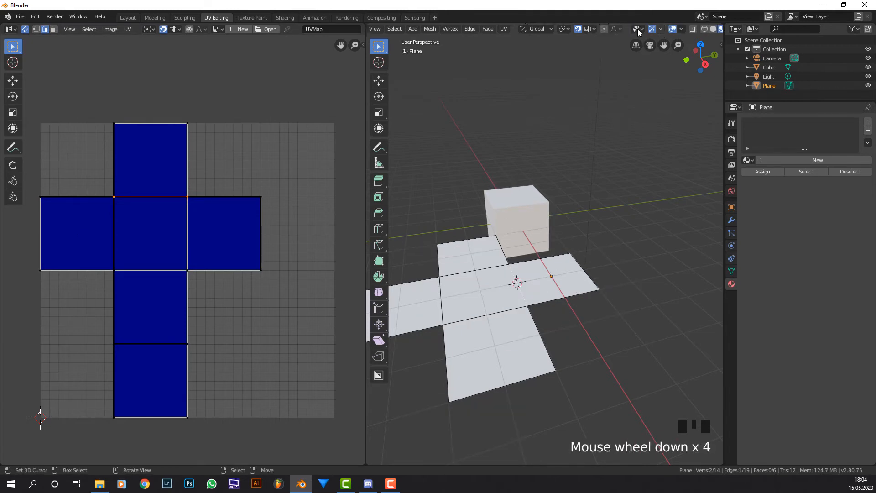
left_click(564, 29)
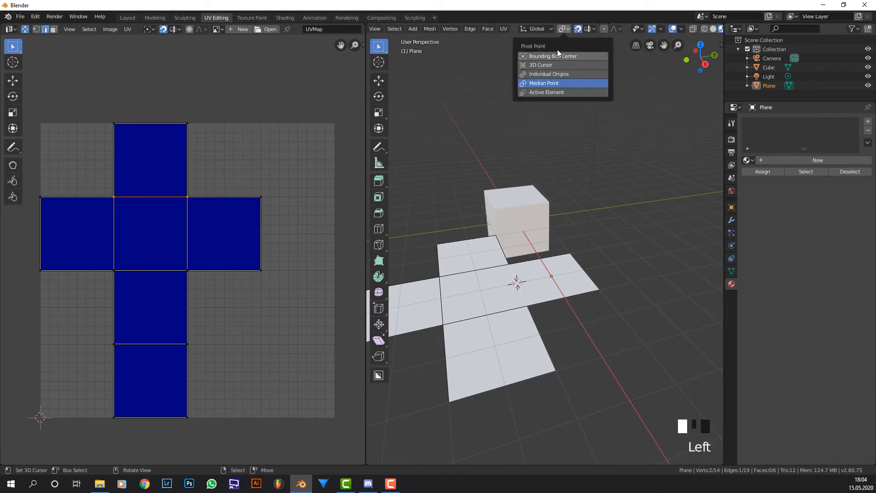
left_click(561, 65)
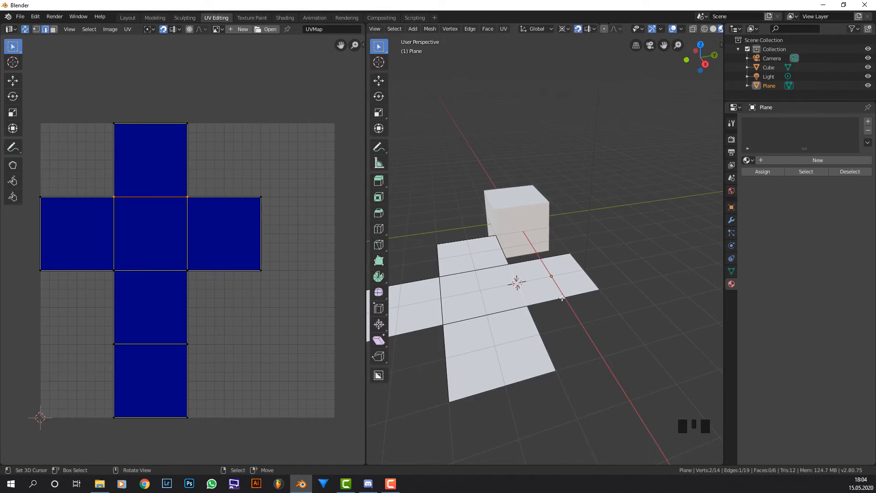
key("r")
type("y")
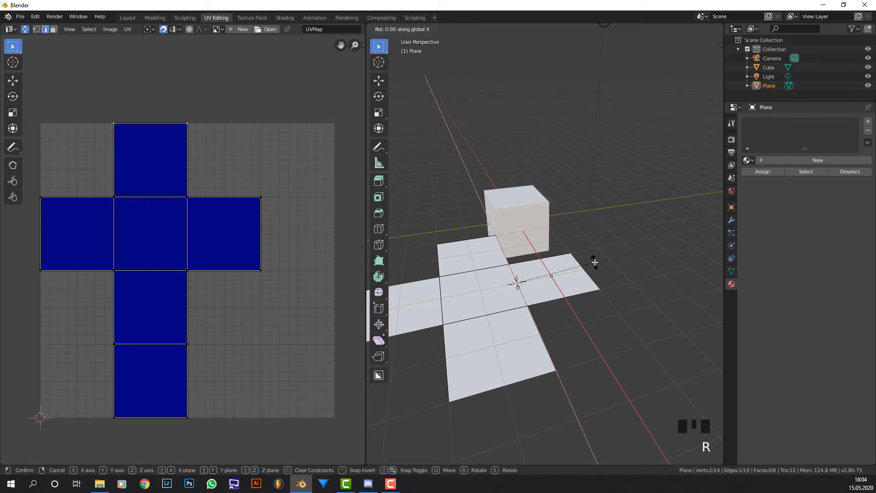
type("x90")
key("Return")
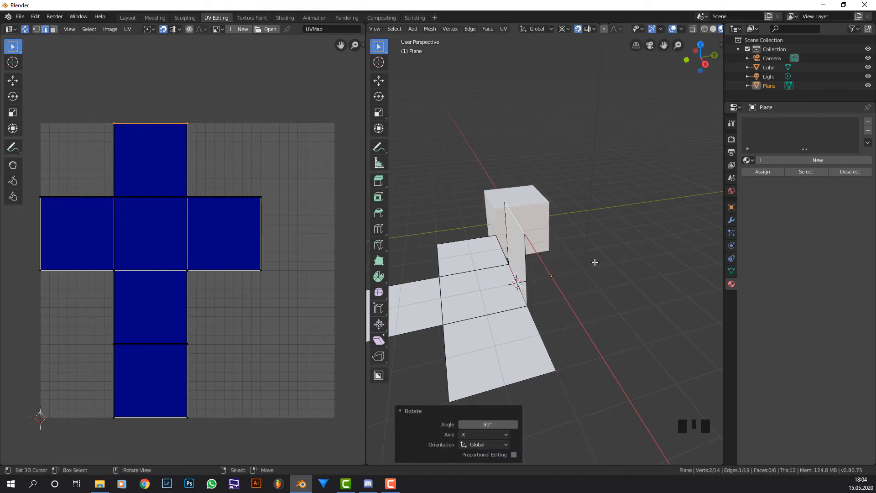
Step: Snap the 3D cursor to the fold edge of the side face nearer the cube and rotate its outer edge 90° about global Y
right_click(471, 274)
key("shift+s")
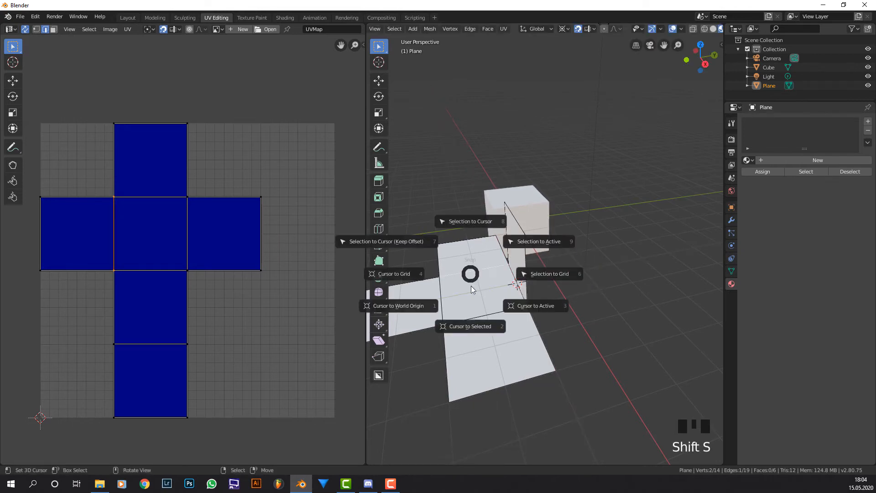
left_click(470, 326)
right_click(464, 229)
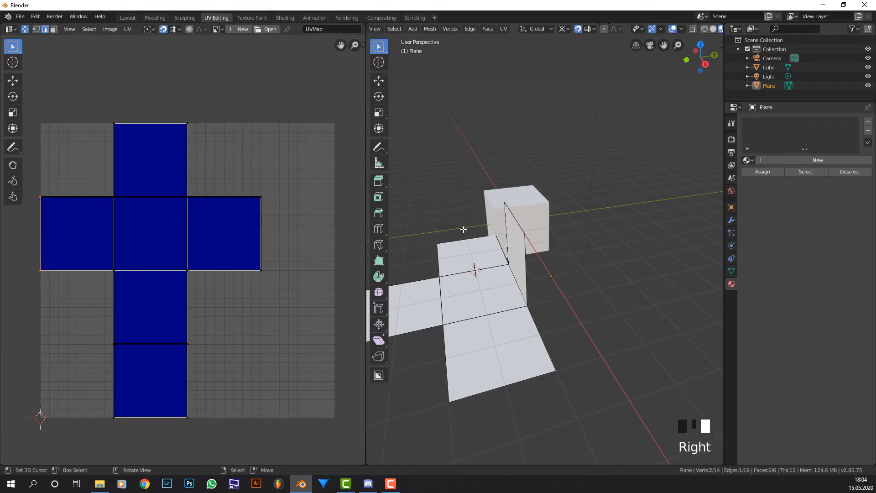
key("r")
type("y")
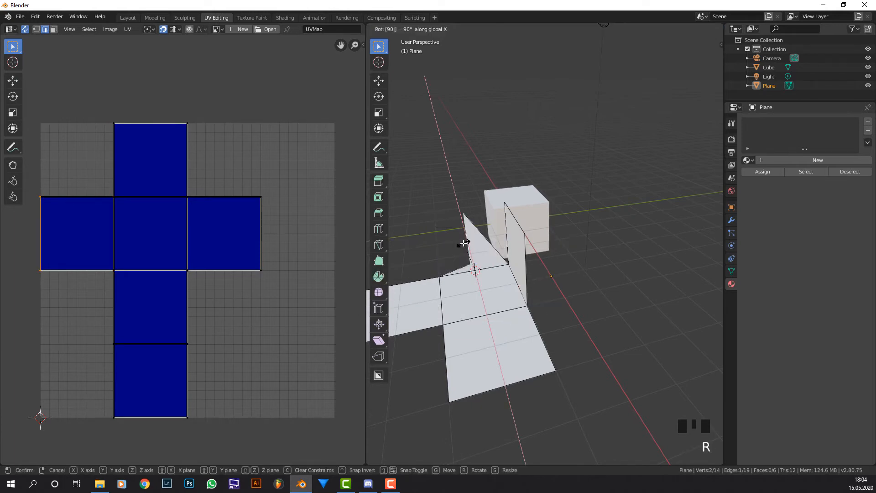
type("90")
key("Return")
Step: Snap the 3D cursor to the fold edge between the centre face and the remaining flat side face
right_click(493, 312)
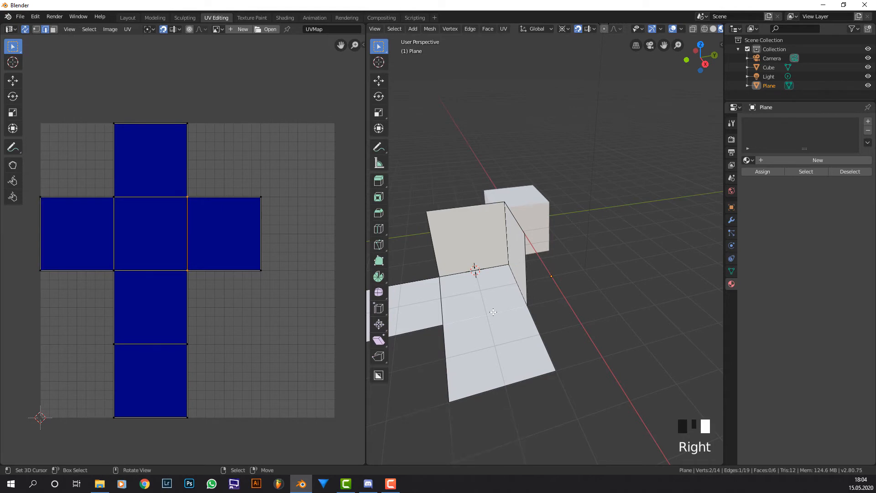
key("r")
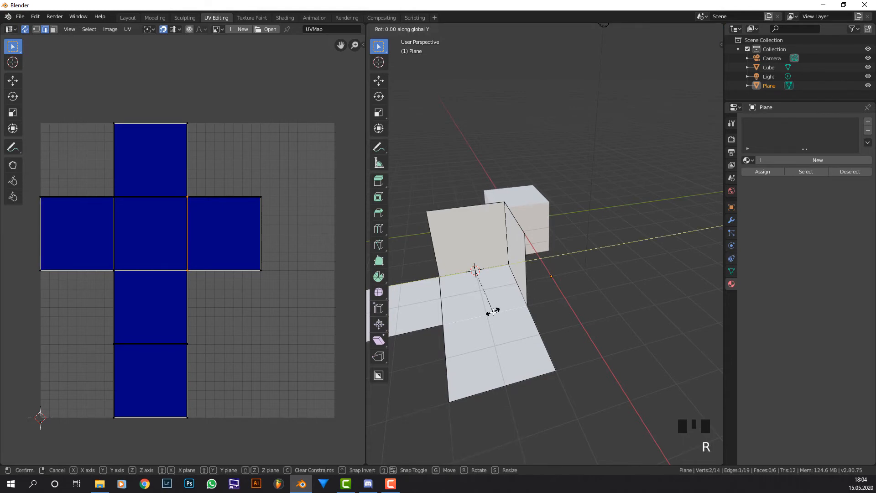
right_click(493, 312)
key("shift+s")
left_click(494, 321)
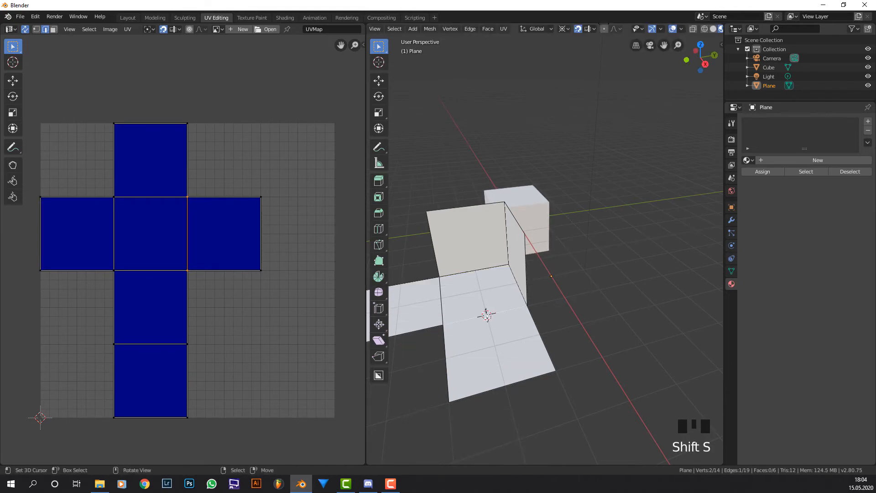
Step: Try to rotate the selected fold edge itself -90° about global Y
type("ry-90")
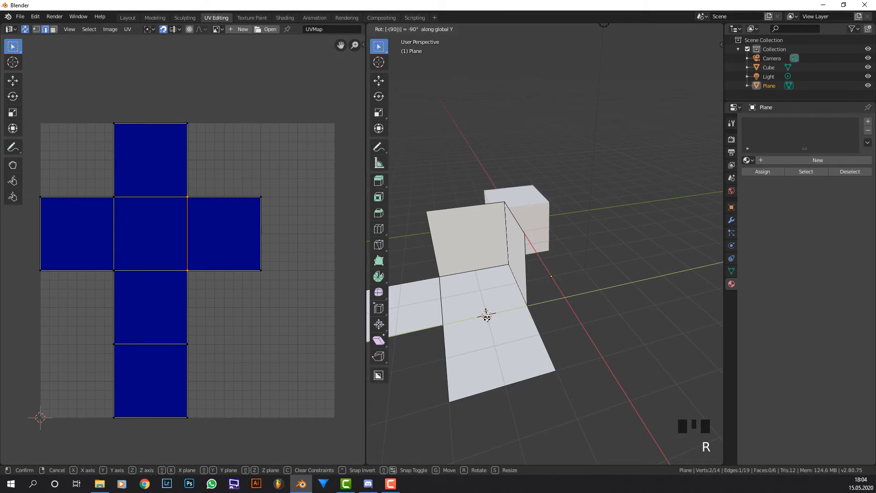
type("r")
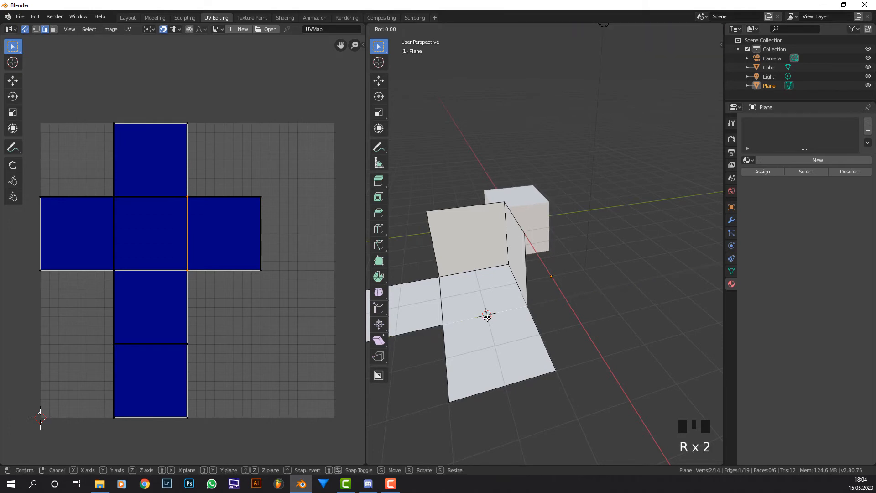
type("90y")
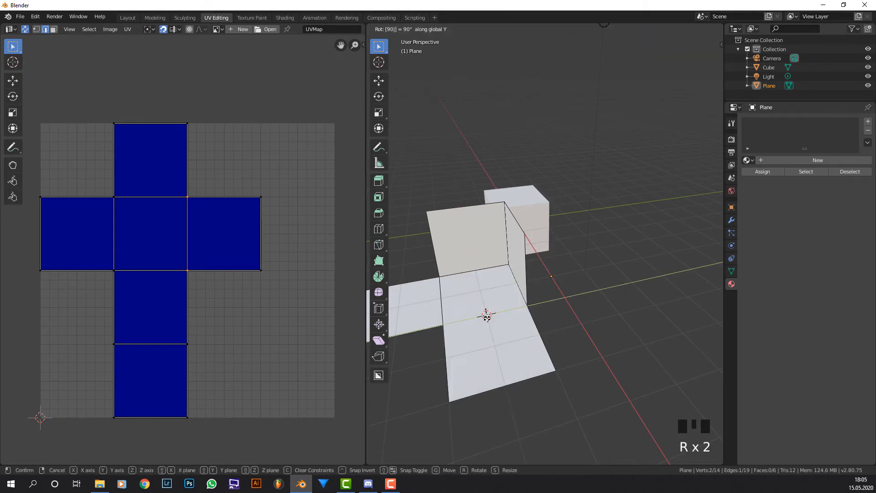
key("minus")
left_click(486, 316)
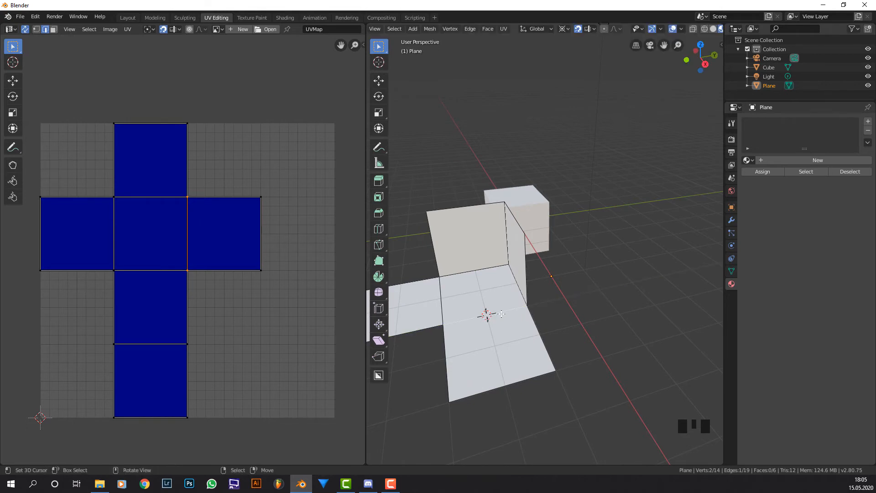
Step: Fold the remaining side face upright by rotating its outer edge -90° about global Y
middle_click_drag(486, 316, 683, 318)
type("r")
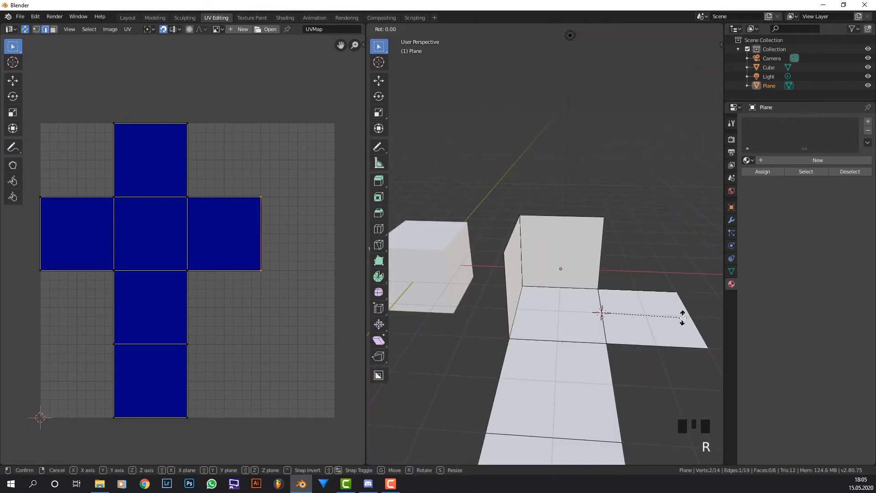
type("y90")
key("minus")
key("x")
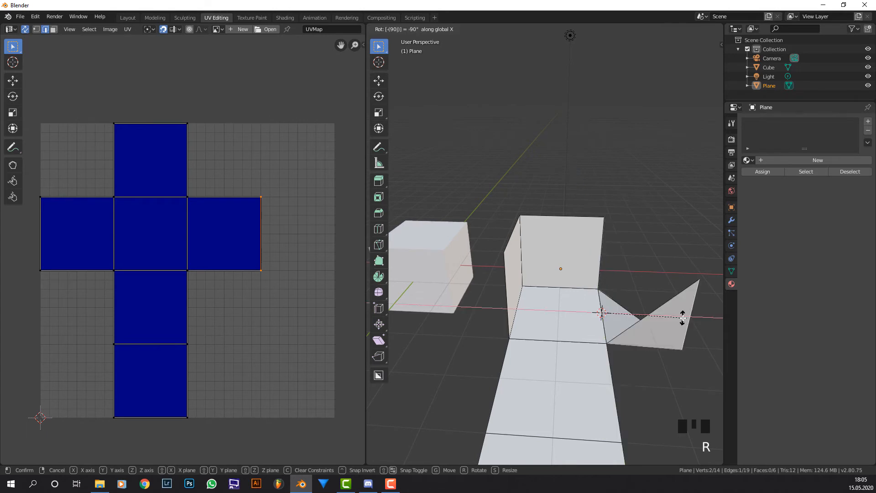
key("y")
left_click(683, 317)
Step: Examine the partly folded plane and the neighbouring cube from several angles, including from below
middle_click_drag(623, 312, 559, 313)
middle_click_drag(588, 278, 560, 296)
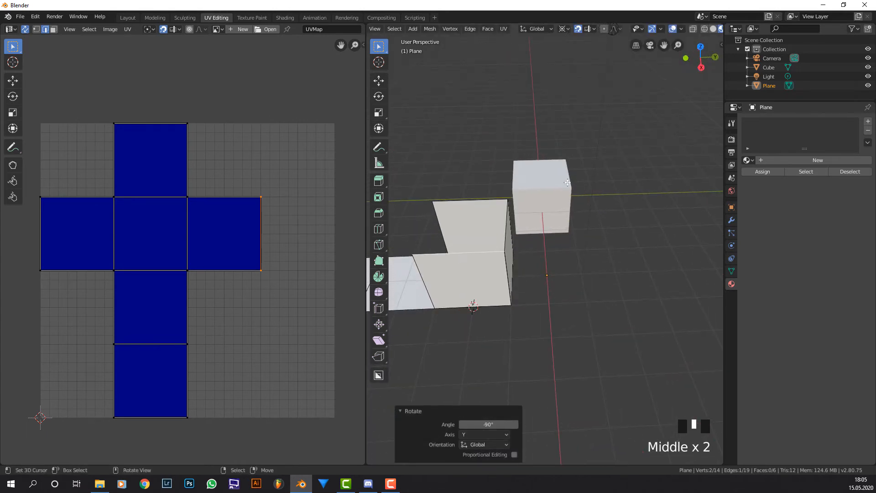
middle_click_drag(567, 183, 615, 256)
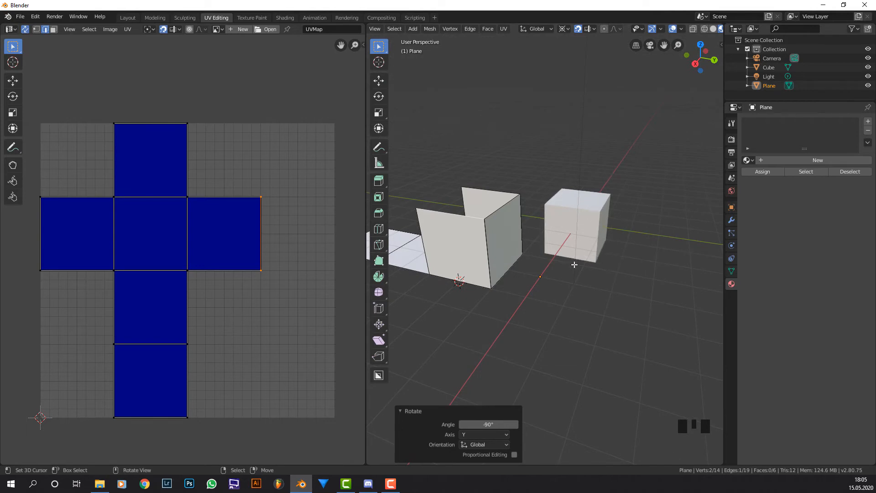
middle_click_drag(545, 235, 550, 189)
scroll(461, 263, "down", 1)
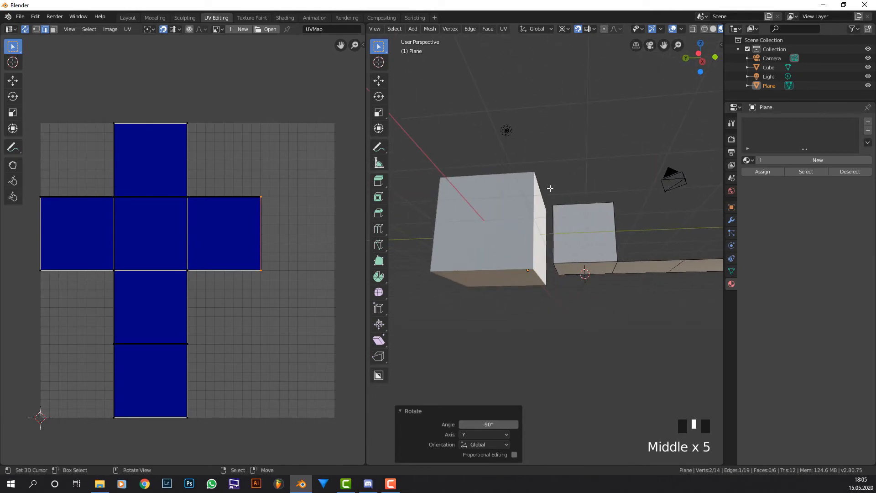
middle_click_drag(441, 271, 505, 288)
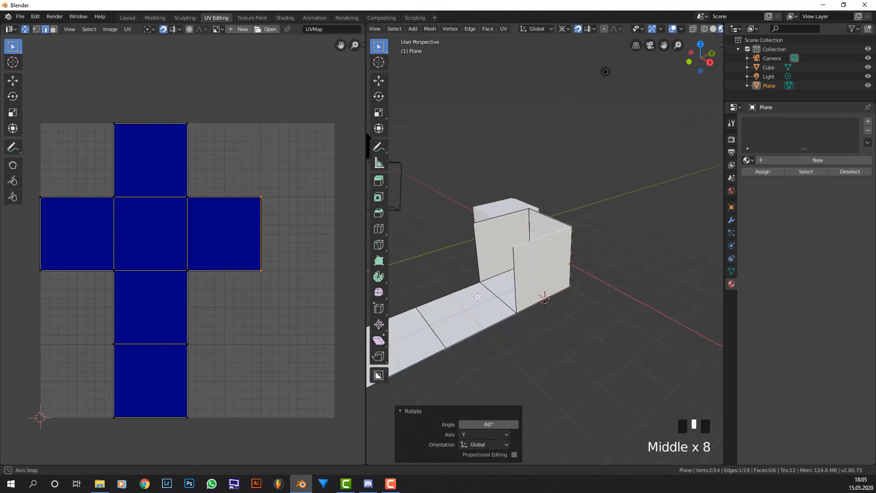
Step: Snap the 3D cursor to the fold edge between the long arm's two faces and rotate the end face's outer edge -90° about global X
key("shift+s")
left_click(508, 335)
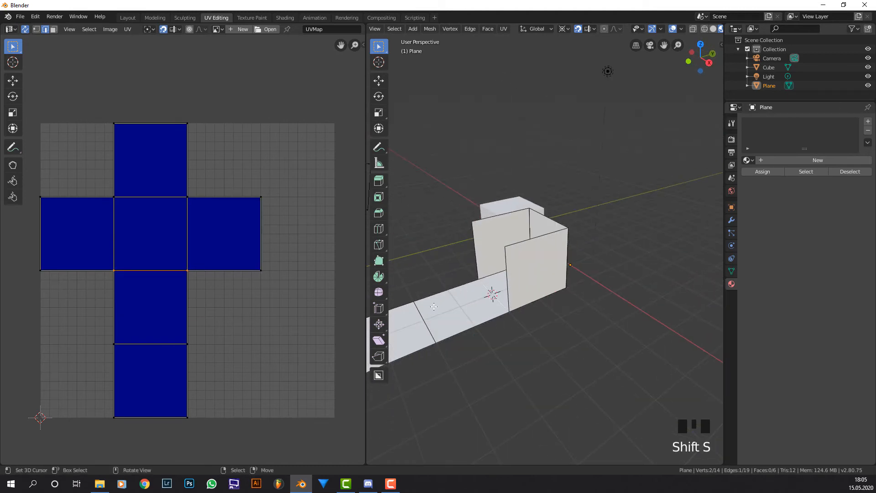
right_click(428, 309)
key("r")
right_click(426, 310)
scroll(420, 322, "down", 1)
key("shift+s")
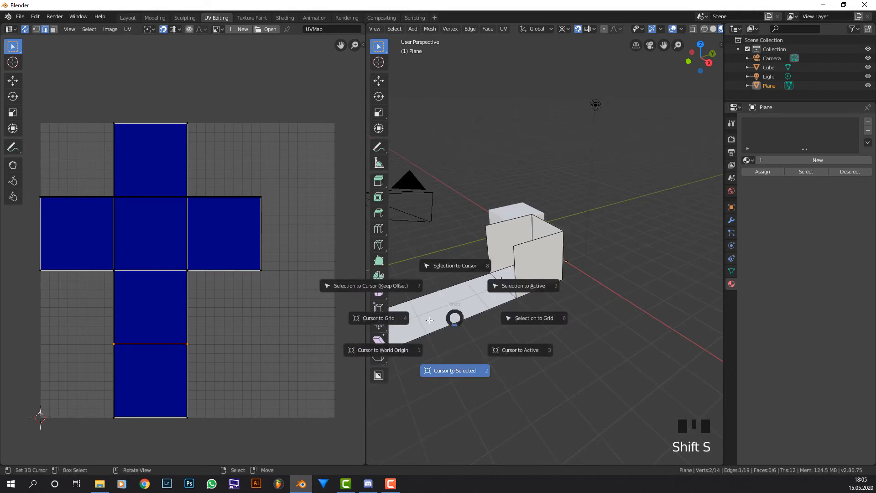
left_click(455, 325)
middle_click_drag(455, 325, 453, 327, "shift")
type("rx")
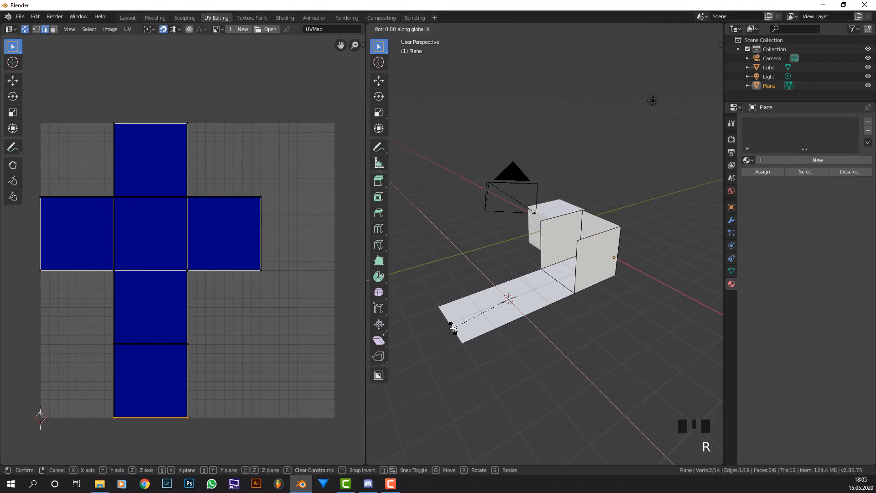
type("-90")
key("Return")
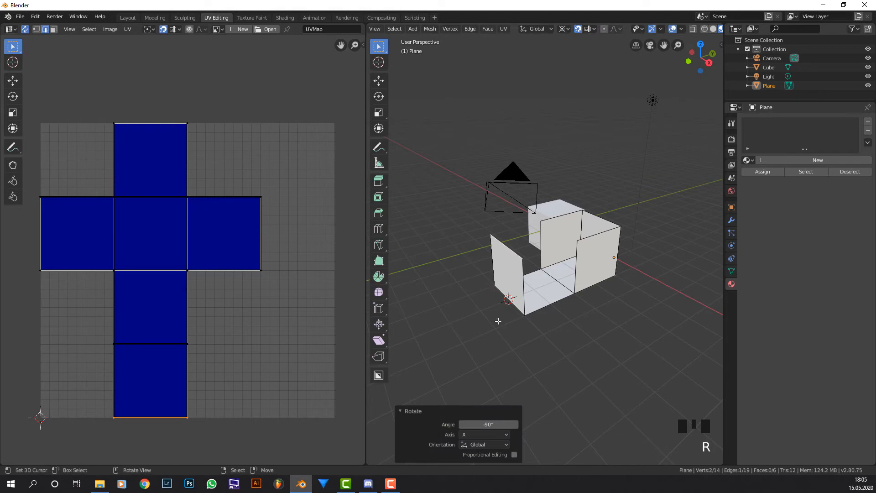
Step: Snap the 3D cursor to the fold edge joining the centre face and long arm, and rotate the arm's middle fold edge -90° about global X
scroll(498, 321, "down", 1)
scroll(499, 321, "up", 2)
right_click(565, 288)
key("r")
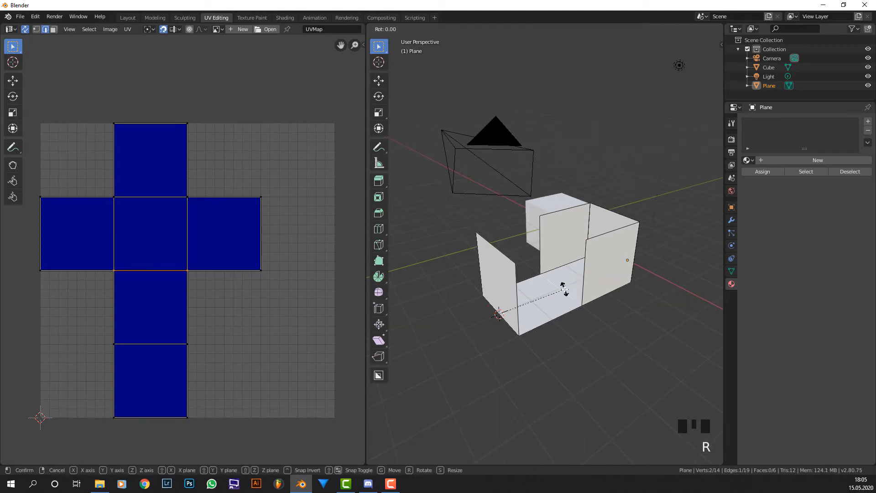
right_click(564, 289)
key("shift+s")
left_click(564, 342)
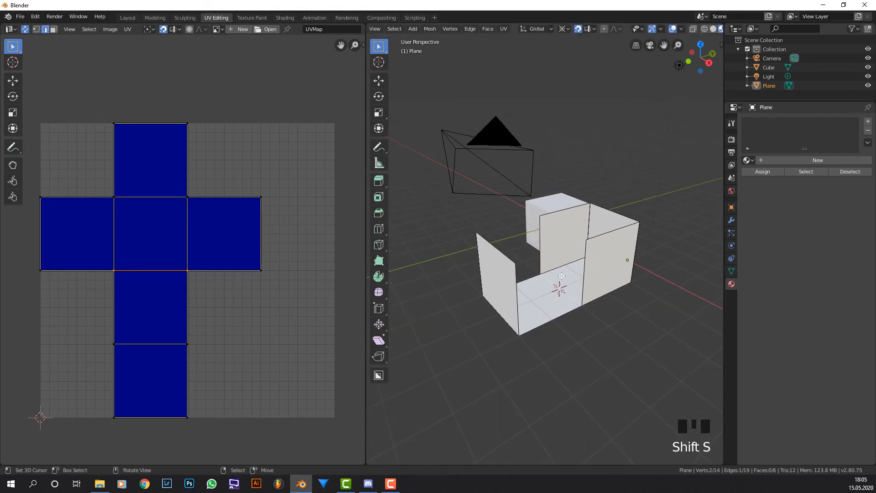
right_click(517, 317)
key("r")
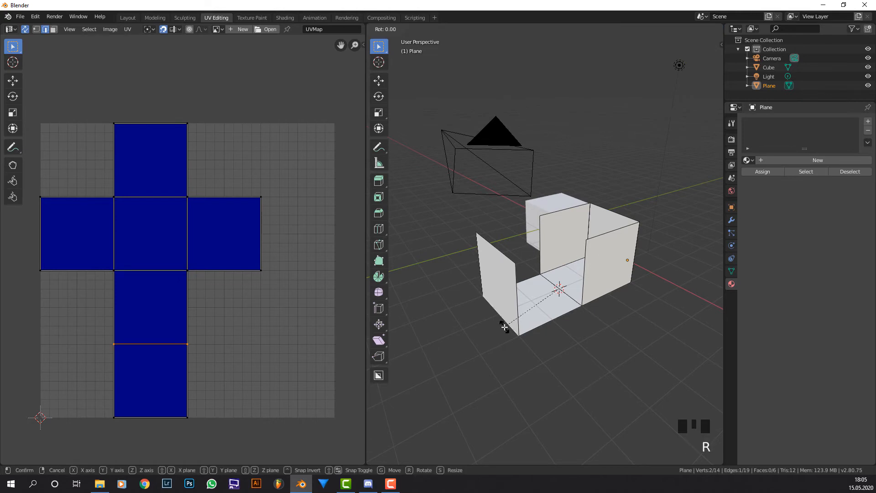
type("x-90")
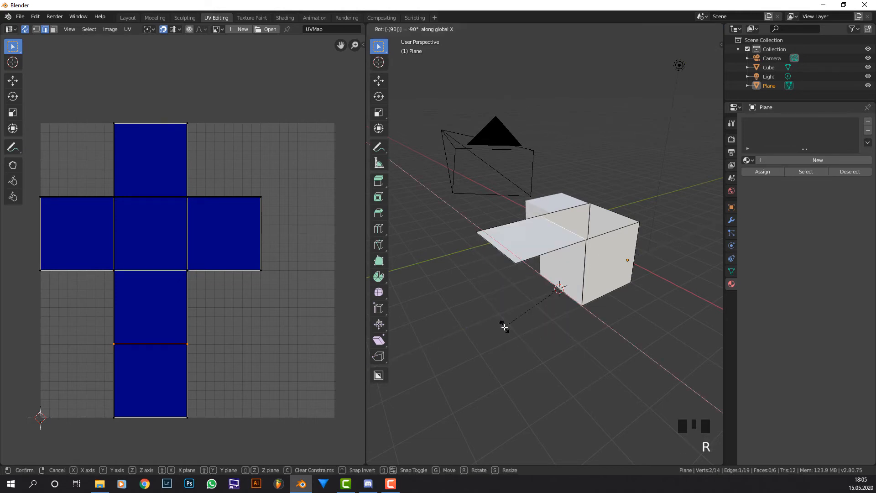
key("Return")
middle_click_drag(611, 232, 538, 233, "shift")
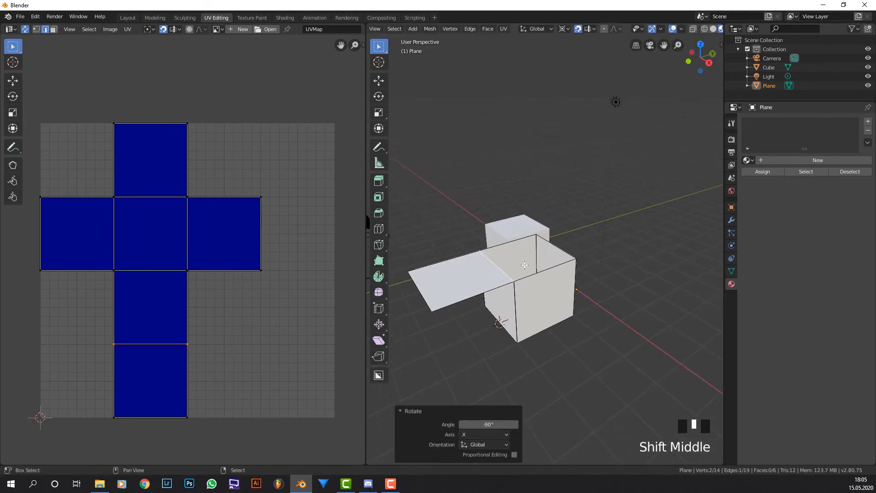
scroll(433, 280, "up", 3)
right_click(422, 283)
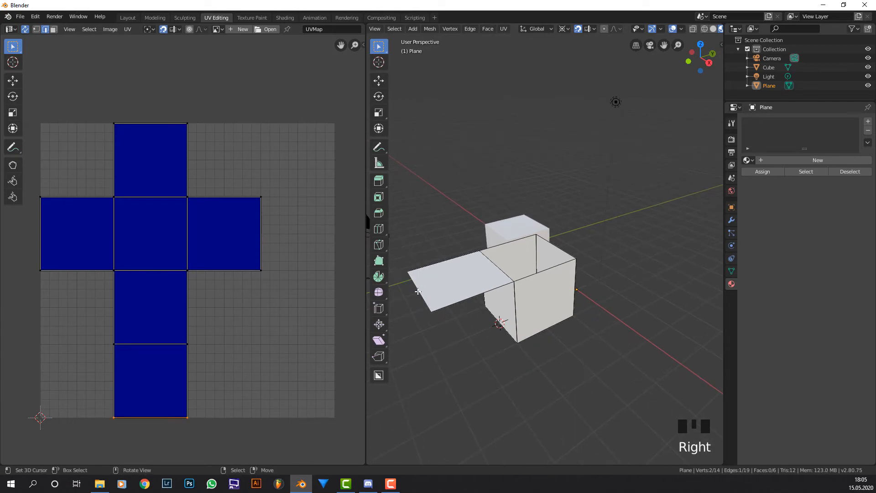
right_click(418, 292)
key("r")
right_click(426, 291)
Step: Snap the 3D cursor to the fold edge joining the outstretched end face to the upright side wall
right_click(475, 296)
right_click(502, 276)
right_click(501, 269)
key("shift+s")
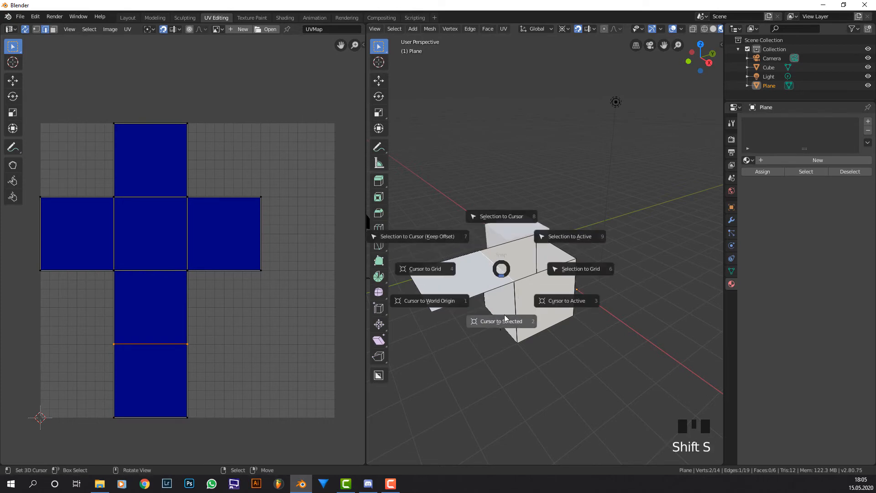
left_click(505, 320)
Step: Close the box by rotating the end face's outer edge 180° about global X
right_click(427, 282)
type("r")
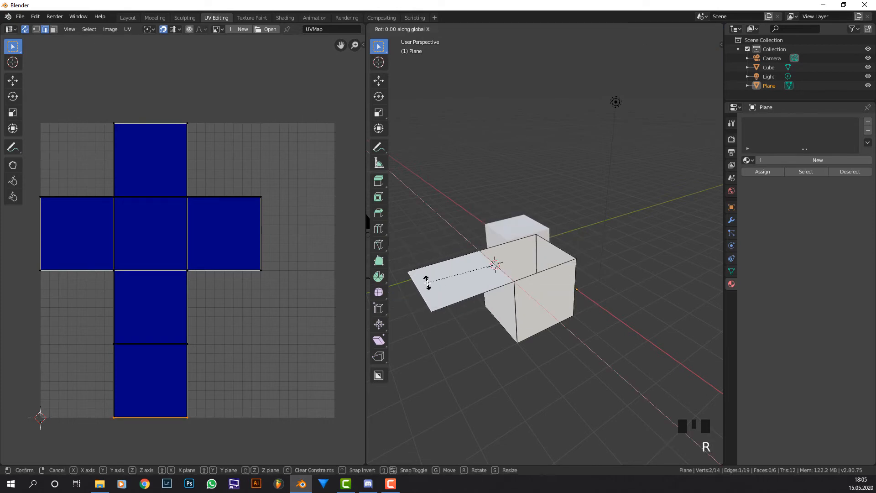
type("90")
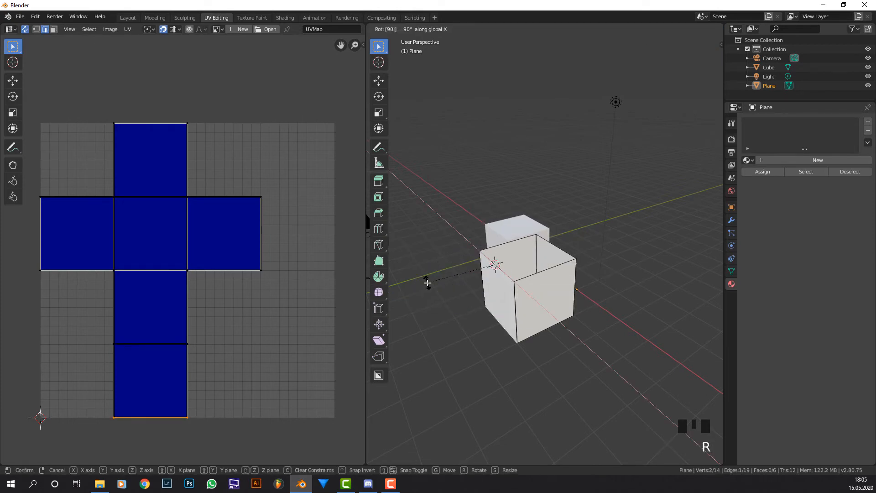
key("BackSpace")
key("BackSpace")
type("180")
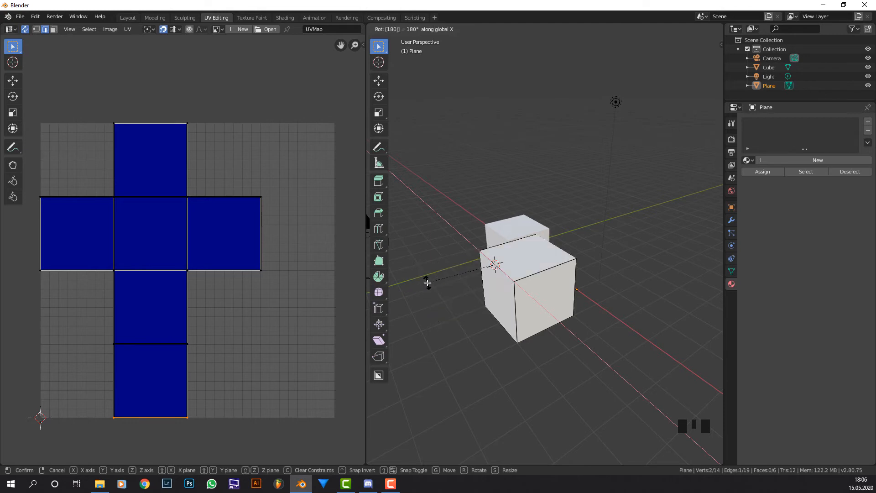
key("Return")
scroll(593, 269, "up", 4)
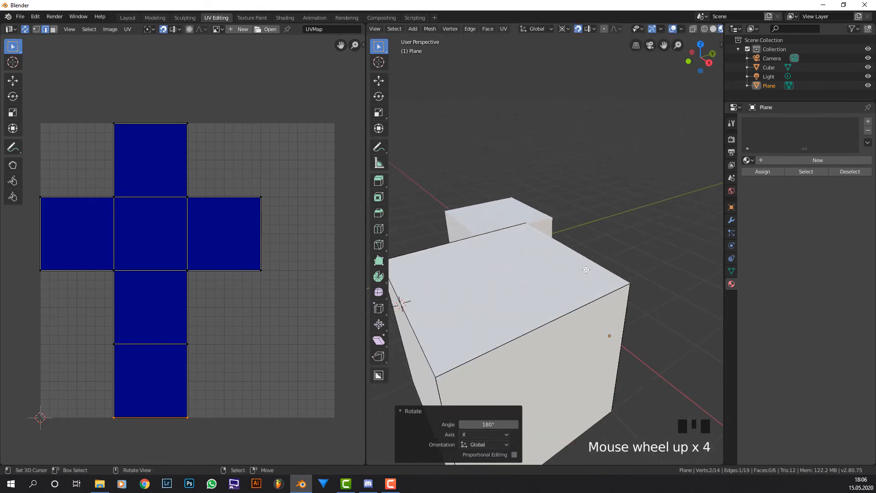
Step: Compare the UV layouts of the original cube and the folded plane by viewing each in Edit Mode
key("Tab")
middle_click_drag(575, 267, 599, 267)
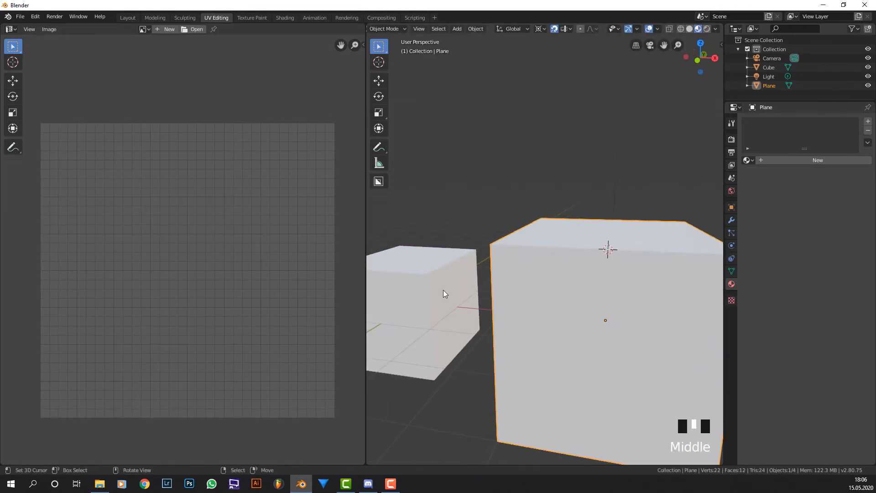
scroll(465, 279, "down", 3)
right_click(475, 276)
key("Tab")
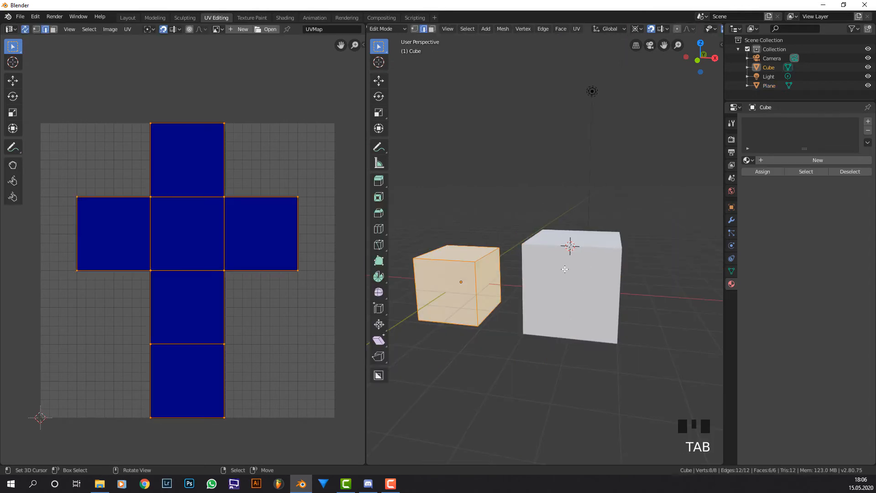
right_click(564, 269)
key("Tab")
right_click(564, 269)
key("Tab")
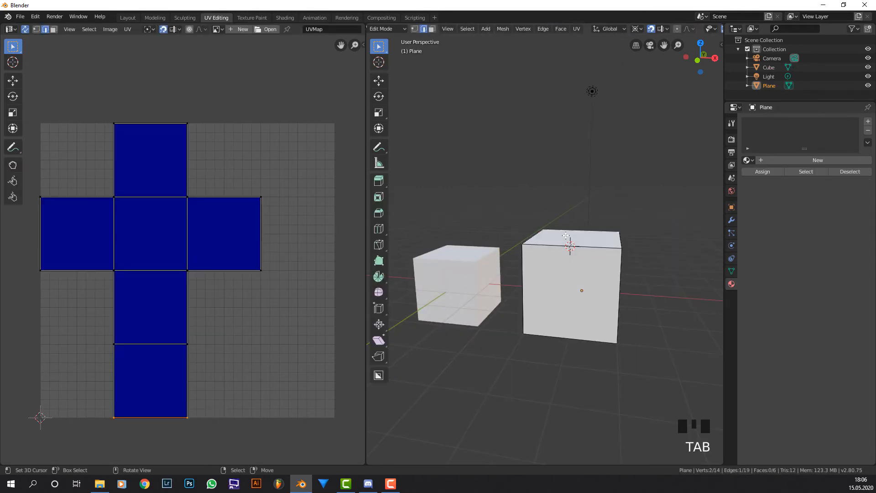
key("Tab")
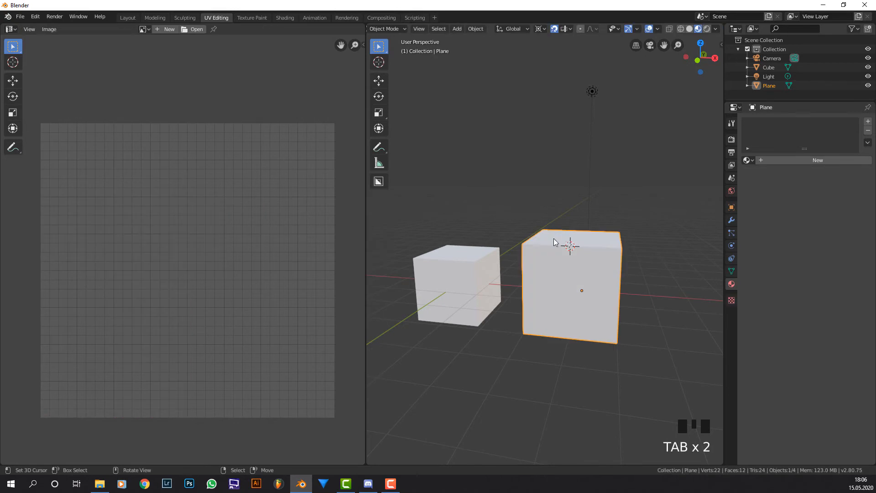
Step: Delete the original cube and the folded plane from the scene
right_click(475, 258)
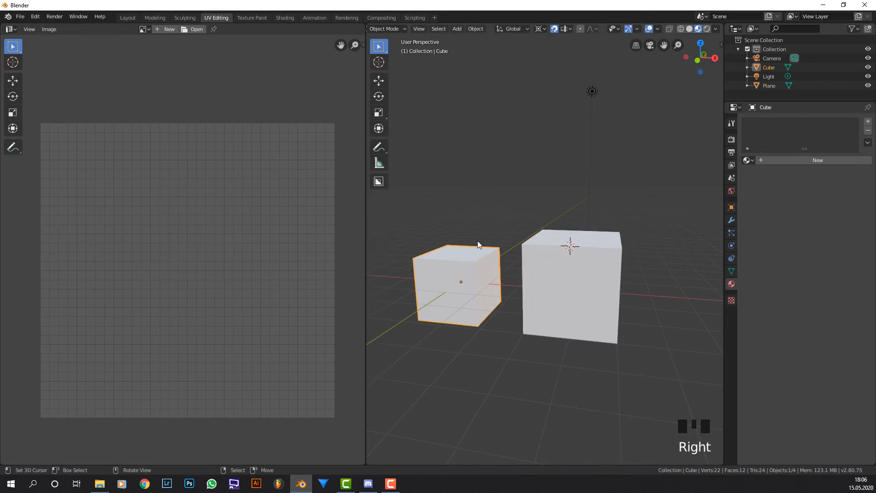
middle_click_drag(477, 242, 494, 245)
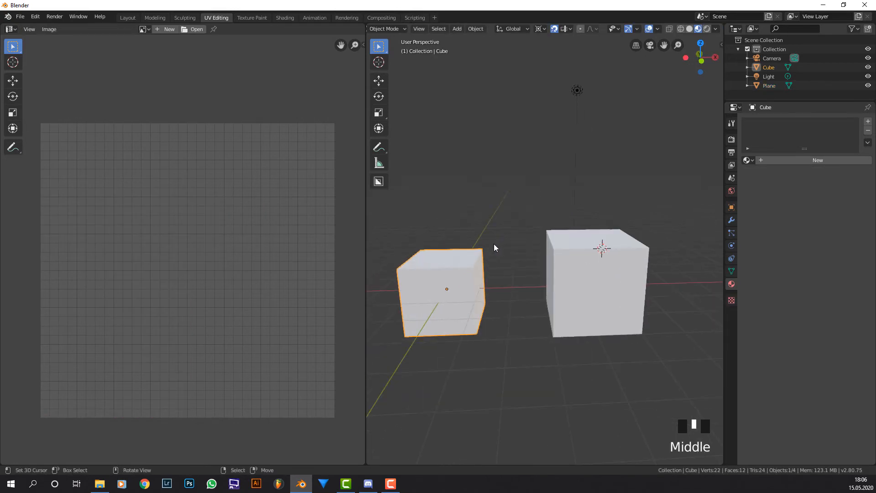
key("x")
left_click(486, 218)
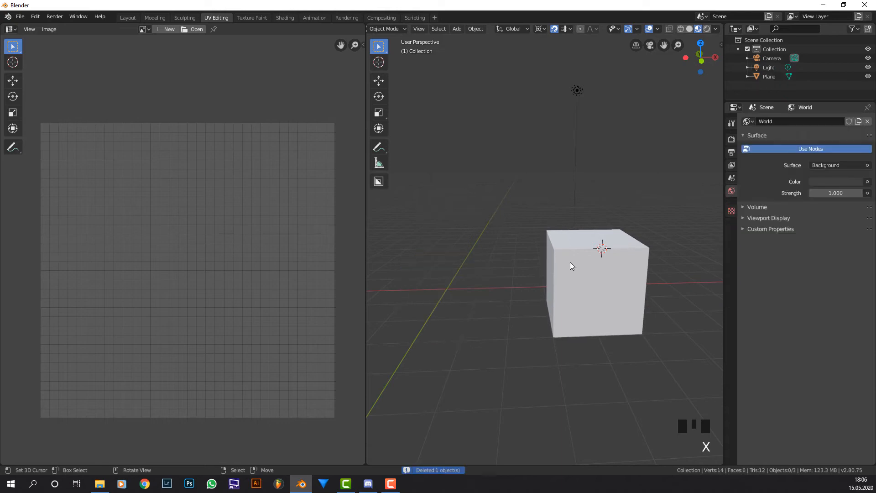
right_click(570, 261)
key("x")
left_click(571, 262)
Step: Return the 3D cursor to the world origin and add a cylinder mesh there, opened in Edit Mode
key("shift+s")
left_click(458, 274)
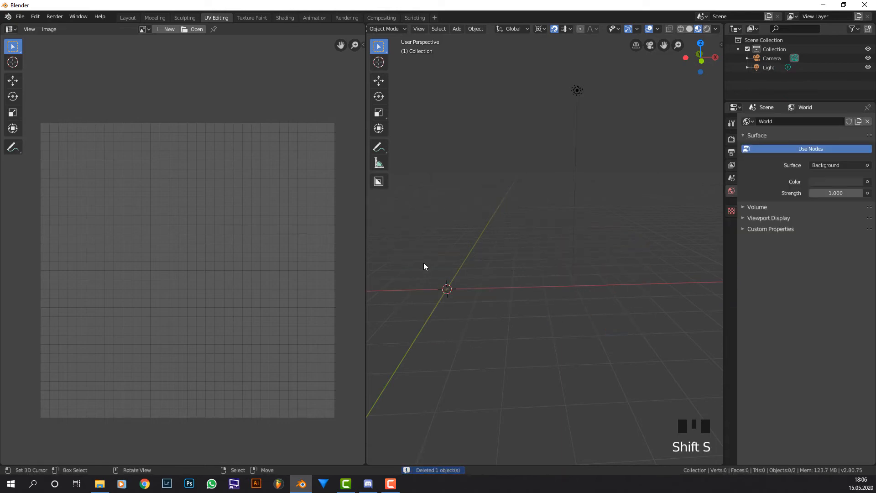
middle_click_drag(423, 267, 543, 238, "shift")
key("shift+a")
mouse_move(543, 236)
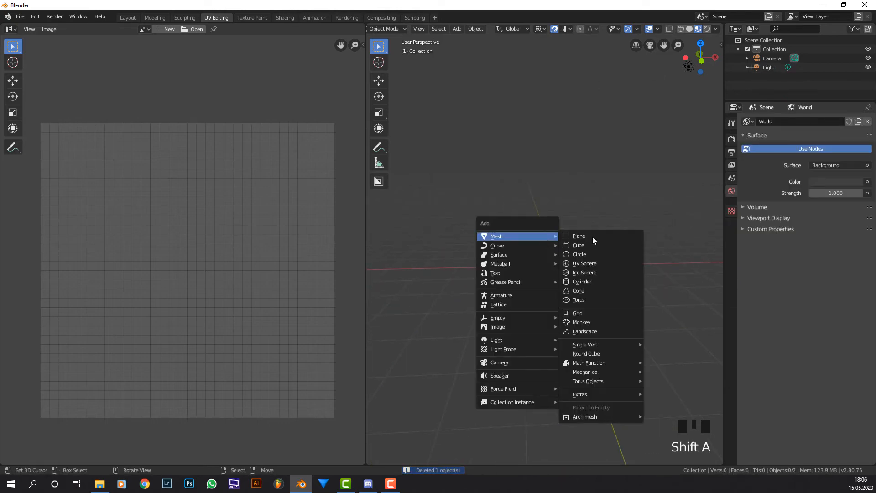
left_click(596, 284)
middle_click_drag(599, 235, 557, 229, "shift")
scroll(572, 243, "up", 4)
key("Tab")
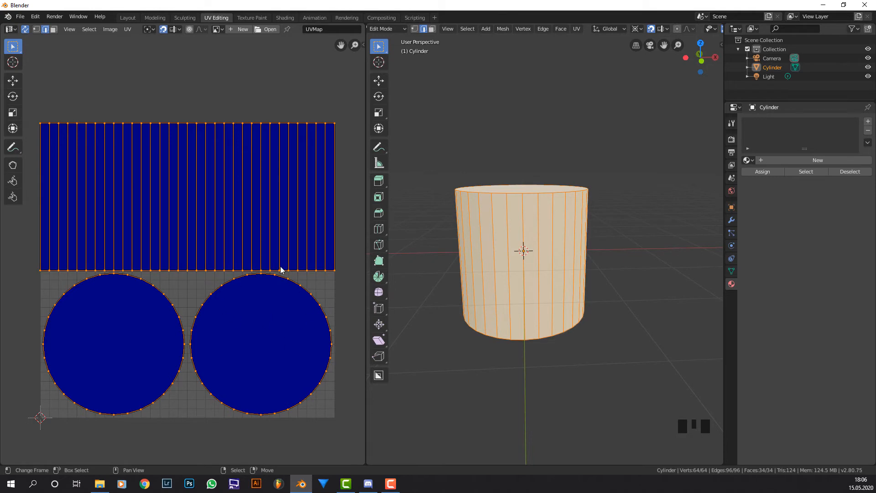
Step: Examine how the cylinder's side wall and two caps correspond to the strip and circles in its default UV layout
middle_click_drag(591, 141, 586, 162)
scroll(586, 163, "down", 1)
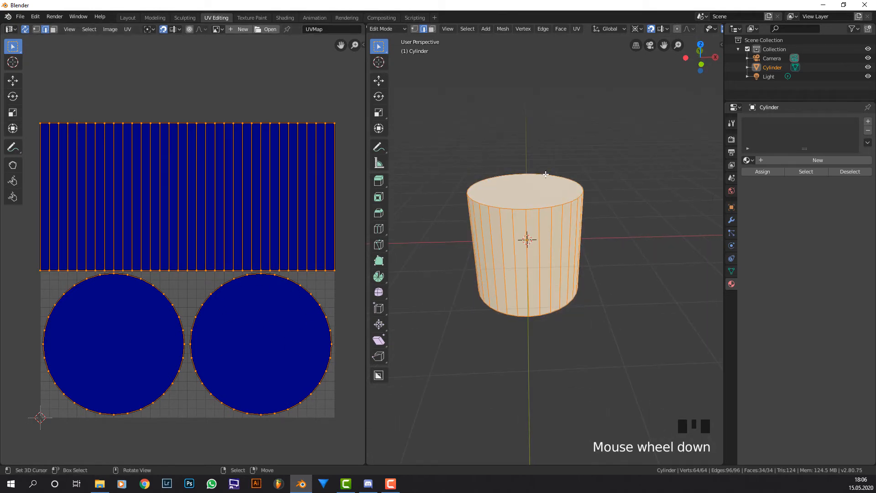
scroll(510, 195, "up", 4)
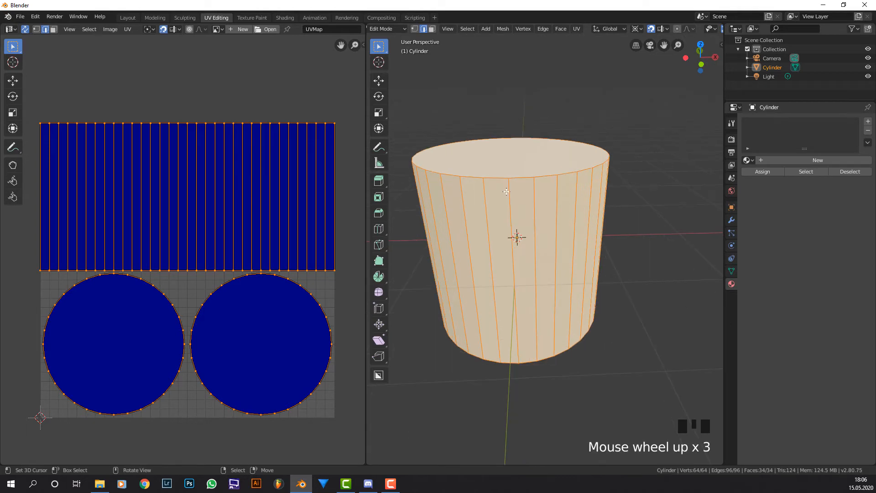
middle_click_drag(510, 195, 505, 155)
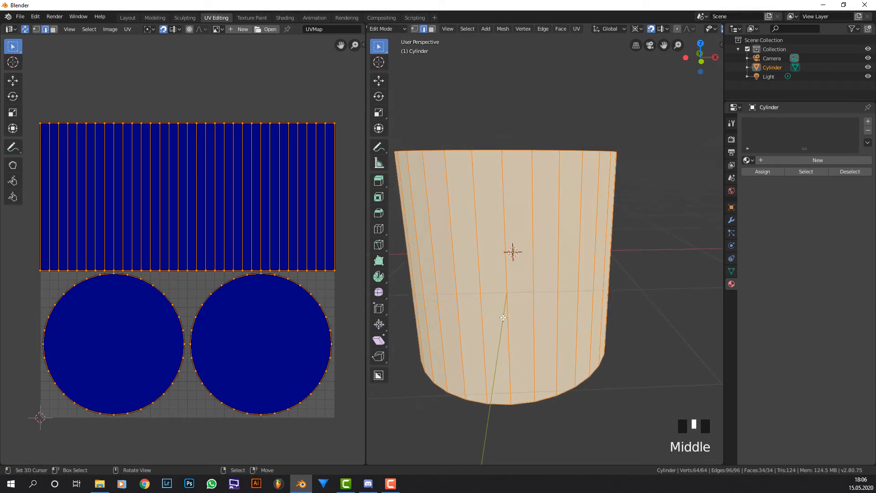
scroll(352, 212, "up", 1)
middle_click_drag(329, 202, 274, 209)
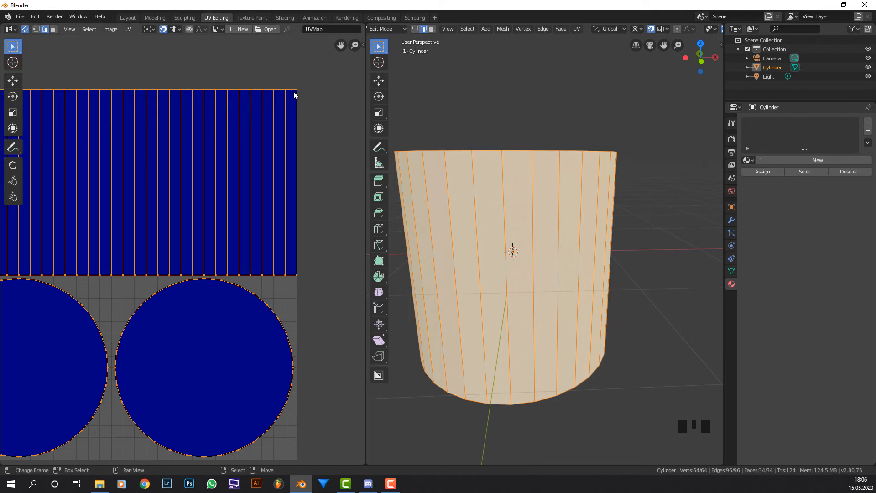
scroll(299, 160, "up", 1)
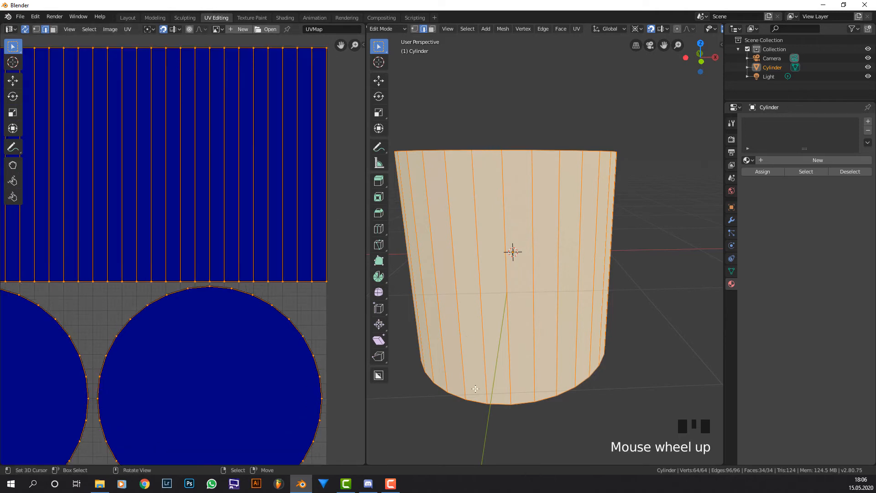
scroll(474, 314, "down", 1)
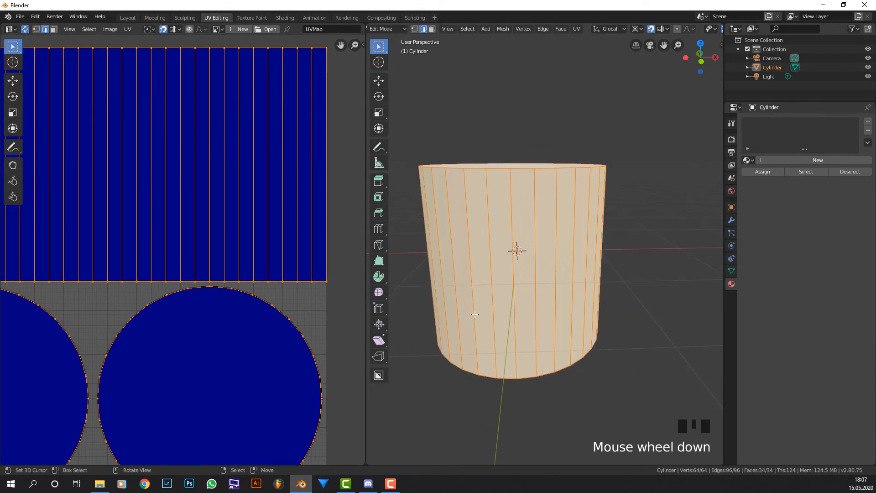
scroll(223, 156, "down", 1)
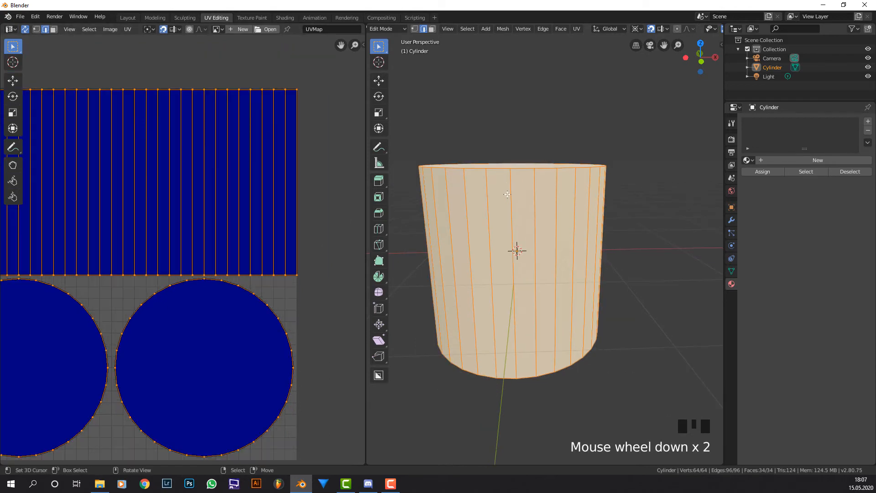
middle_click_drag(506, 191, 499, 195)
scroll(500, 195, "down", 1)
scroll(219, 312, "down", 2)
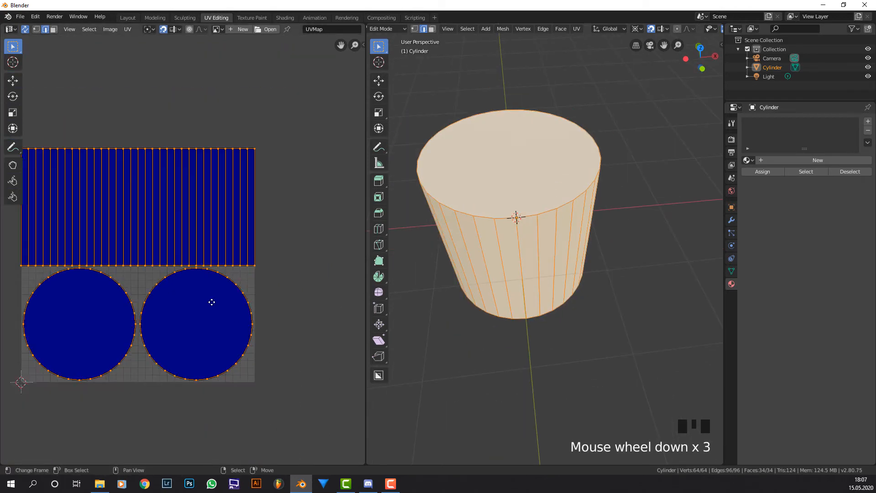
scroll(212, 302, "up", 1)
middle_click_drag(529, 222, 521, 219)
Step: Select the cylinder's top and bottom cap faces in face select mode and mark their boundary edges as seams
left_click(433, 29)
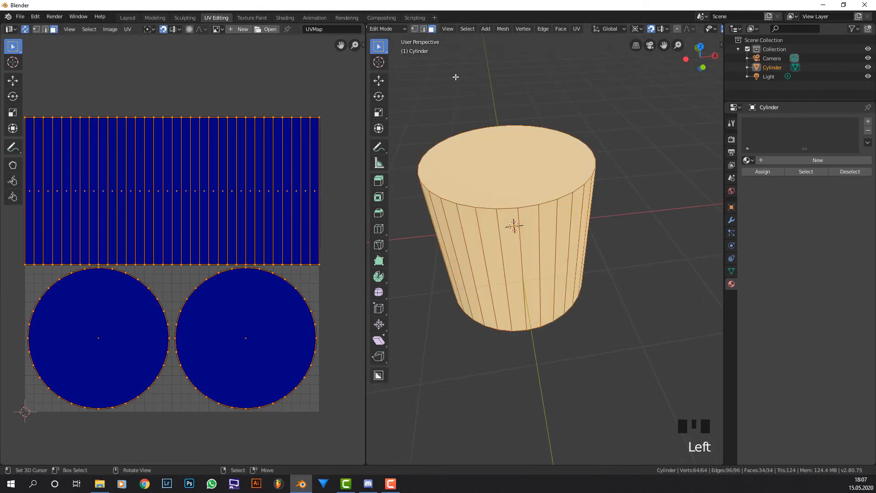
right_click(506, 175)
middle_click_drag(507, 175, 508, 141)
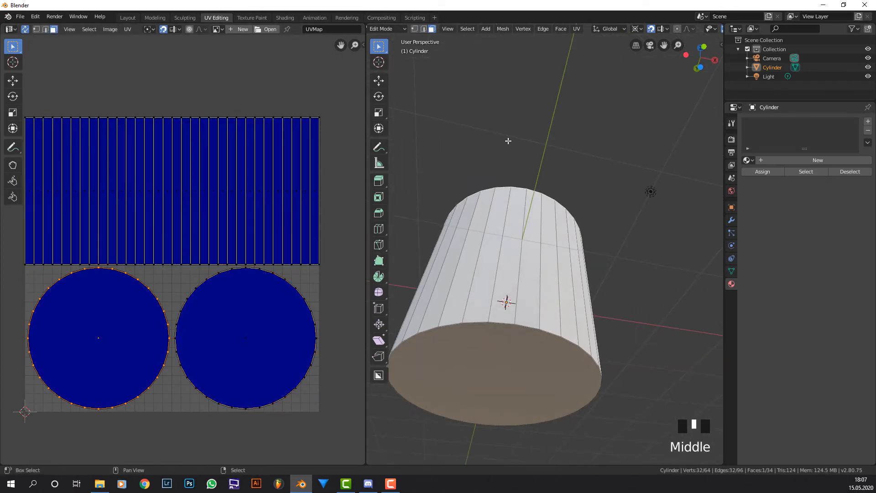
right_click(481, 341, "shift")
key("ctrl+e")
left_click(482, 323)
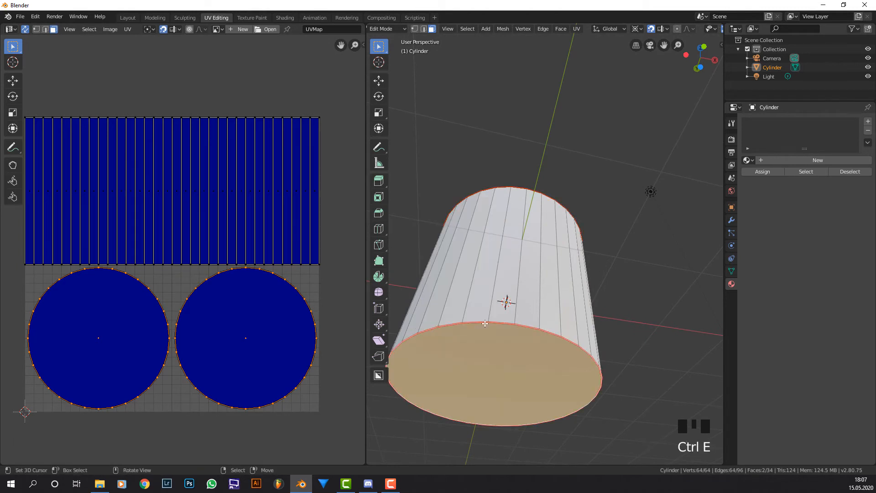
Step: Select the whole cylinder and unwrap it with the Angle Based method
middle_click_drag(499, 257, 490, 296)
key("a")
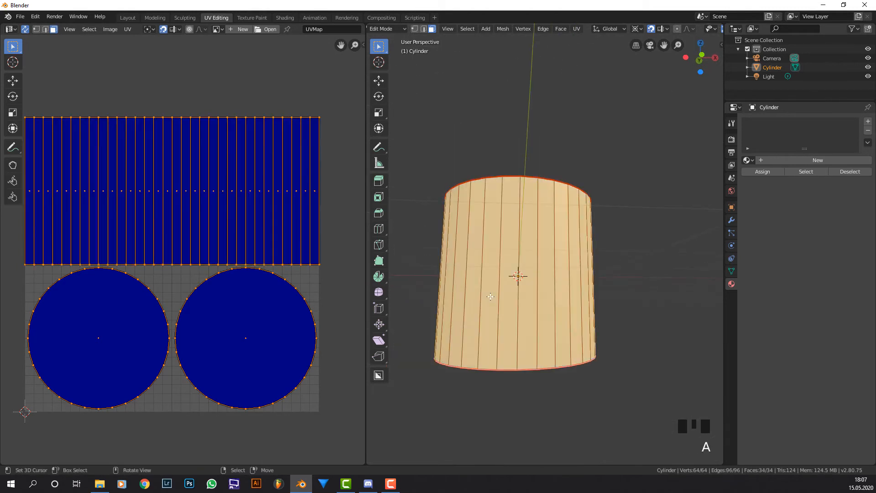
key("u")
left_click(490, 297)
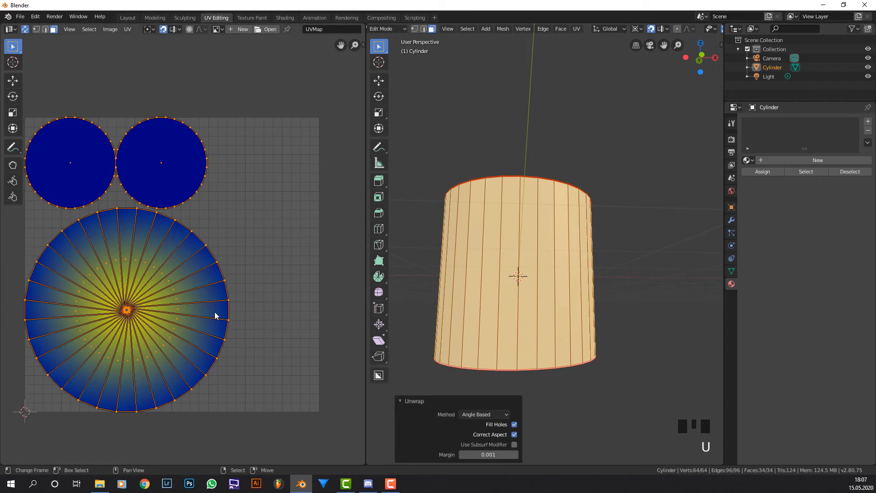
Step: Examine the unwrapped caps and side wall in the UV layout against the cylinder's side faces
scroll(183, 293, "down", 1)
middle_click_drag(193, 290, 213, 311, "shift")
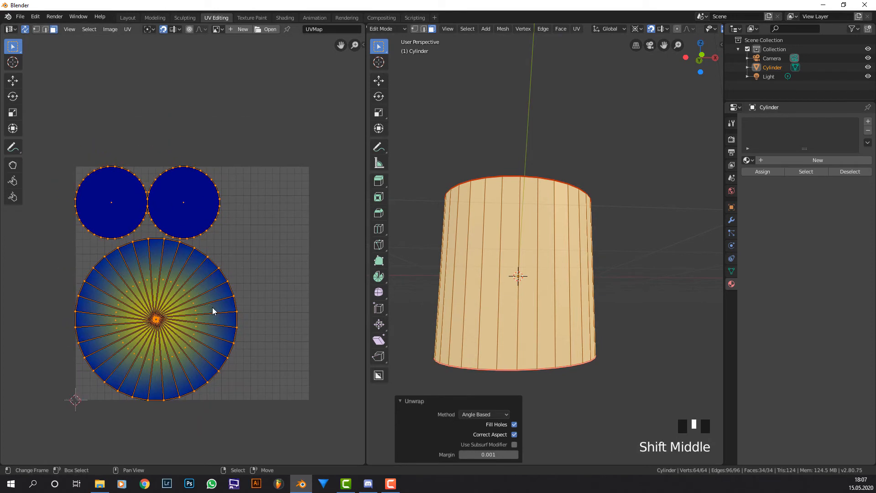
middle_click_drag(256, 252, 254, 276)
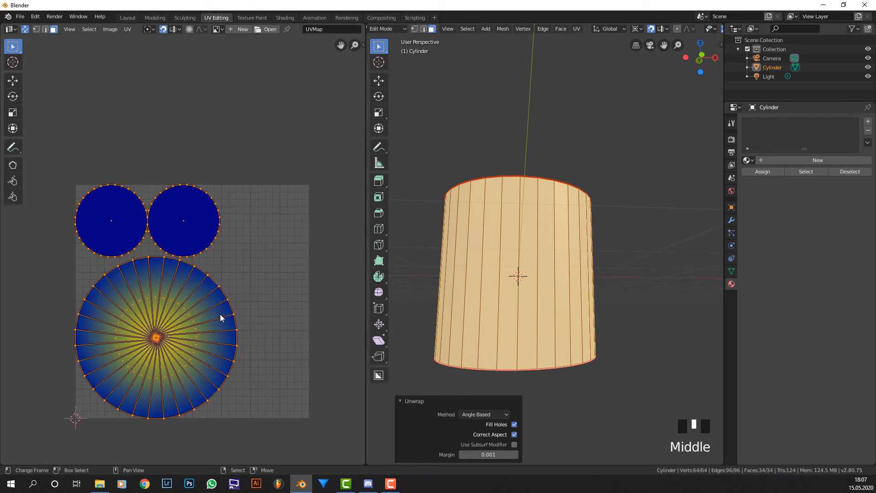
middle_click_drag(221, 315, 215, 268)
middle_click_drag(498, 256, 502, 281)
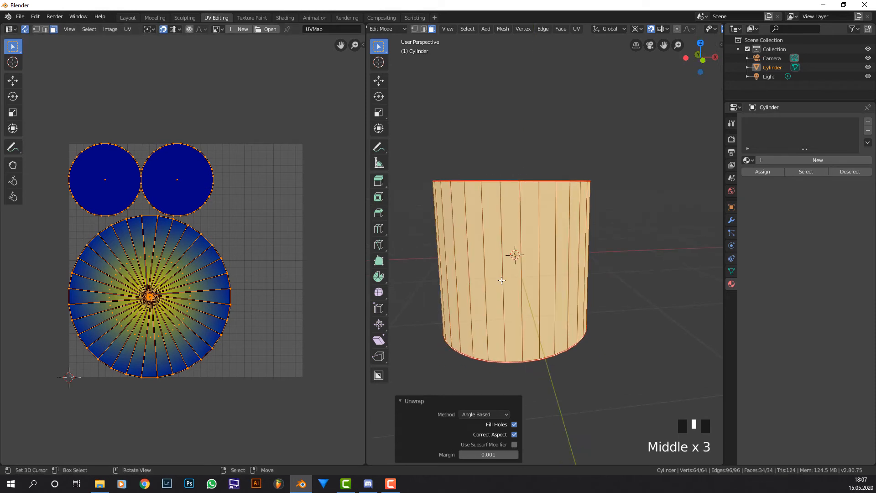
middle_click_drag(495, 247, 532, 256)
key("KP_1")
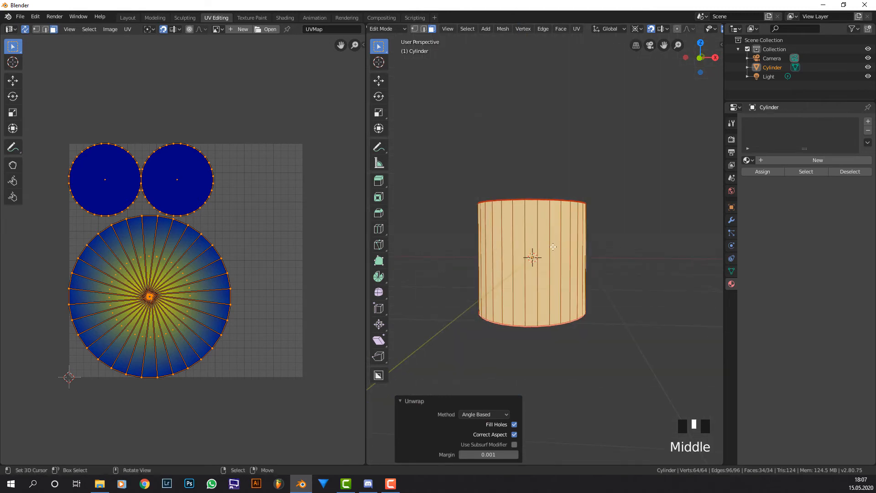
Step: Deselect all of the cylinder's faces
key("a")
key("a")
key("a")
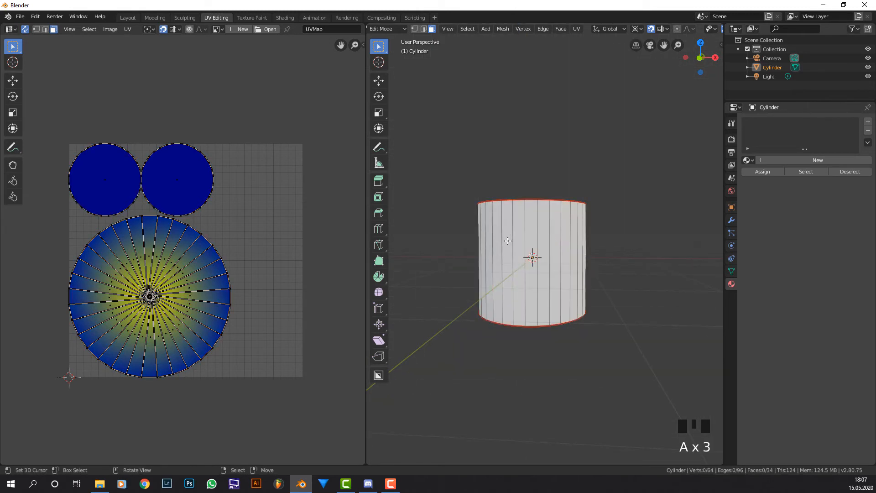
middle_click_drag(481, 243, 650, 245)
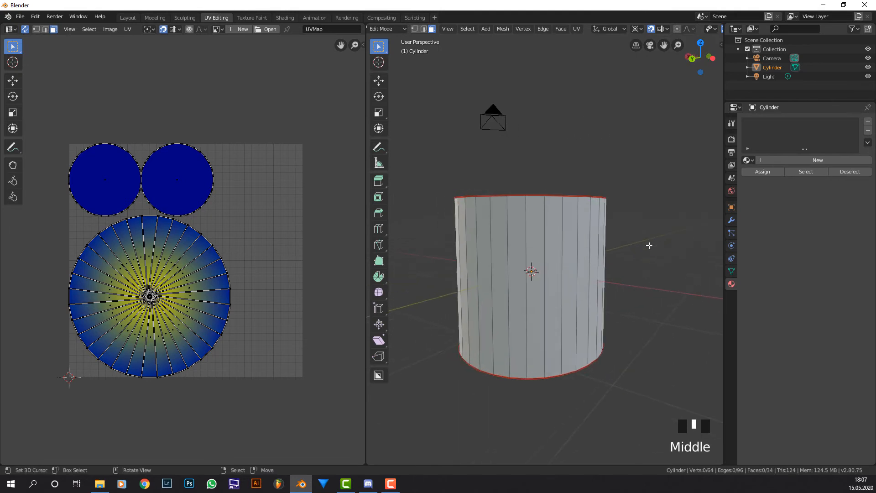
Step: Switch to edge select mode and mark one vertical edge on the cylinder's side wall as a seam
key("Tab")
key("Tab")
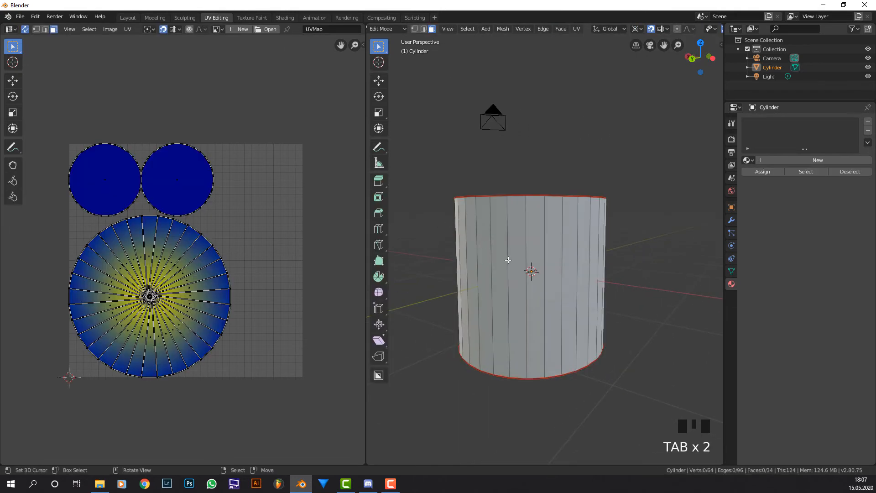
left_click(424, 30)
right_click(502, 291)
key("ctrl+e")
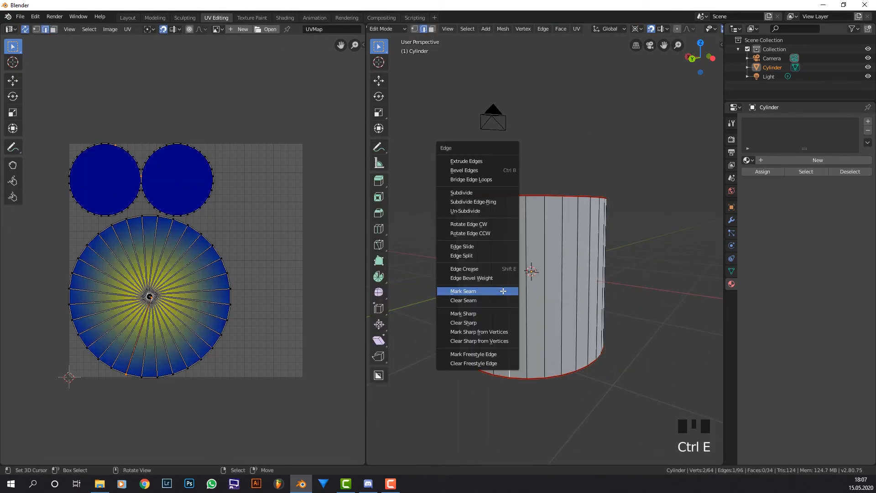
left_click(503, 290)
Step: Select the whole cylinder and unwrap it using the added side seam
middle_click_drag(526, 280, 525, 250)
middle_click_drag(601, 274, 568, 223)
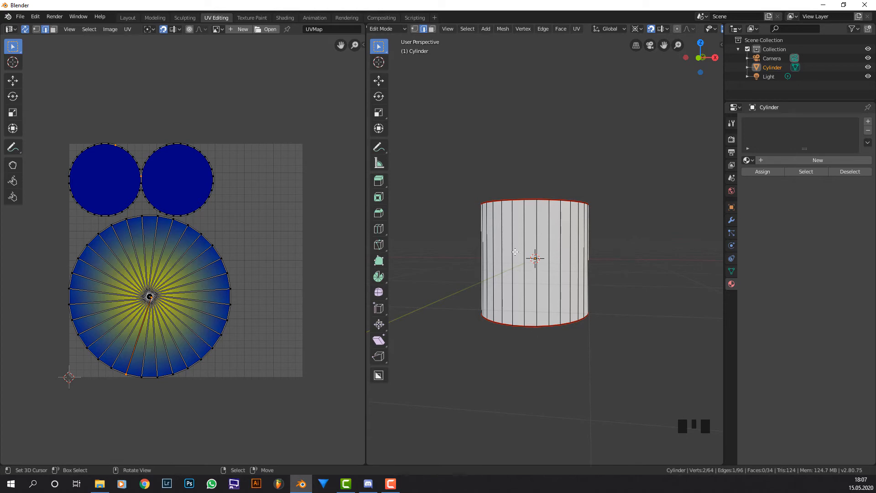
middle_click_drag(521, 240, 530, 238)
key("a")
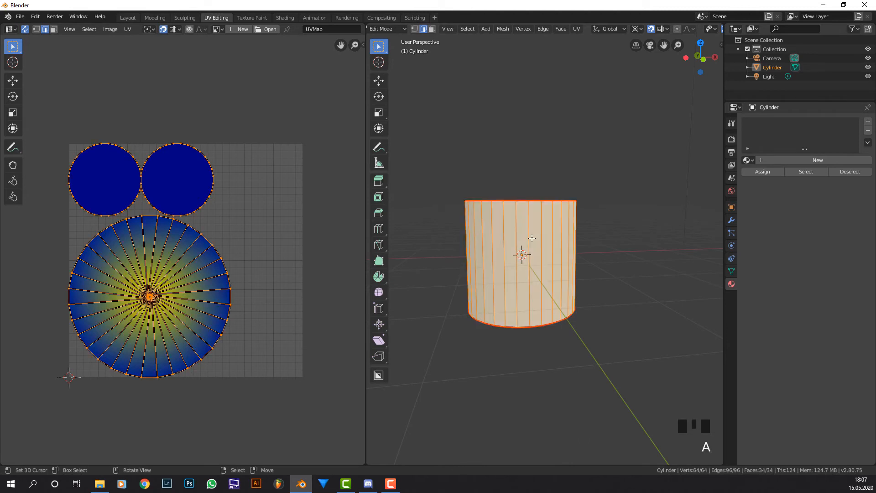
key("u")
left_click(532, 237)
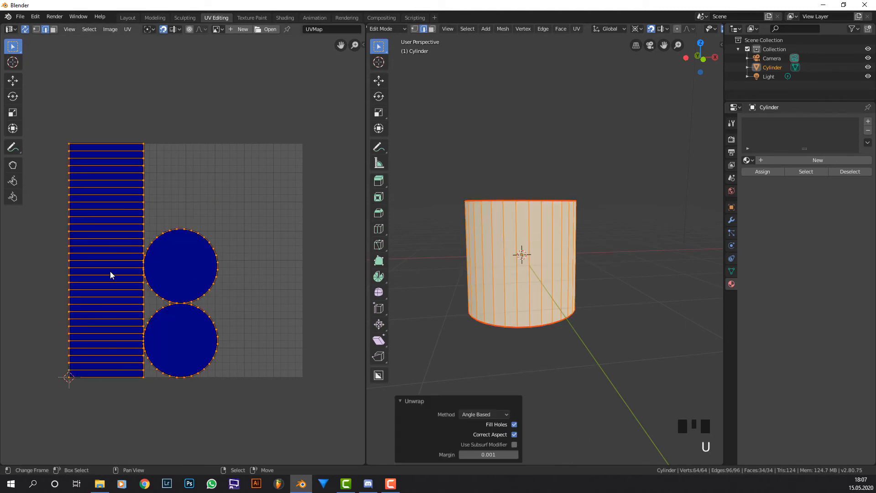
Step: Examine the unwrapped side strip and round caps in the UV layout against the cylinder
scroll(105, 246, "up", 5)
middle_click_drag(104, 238, 133, 237)
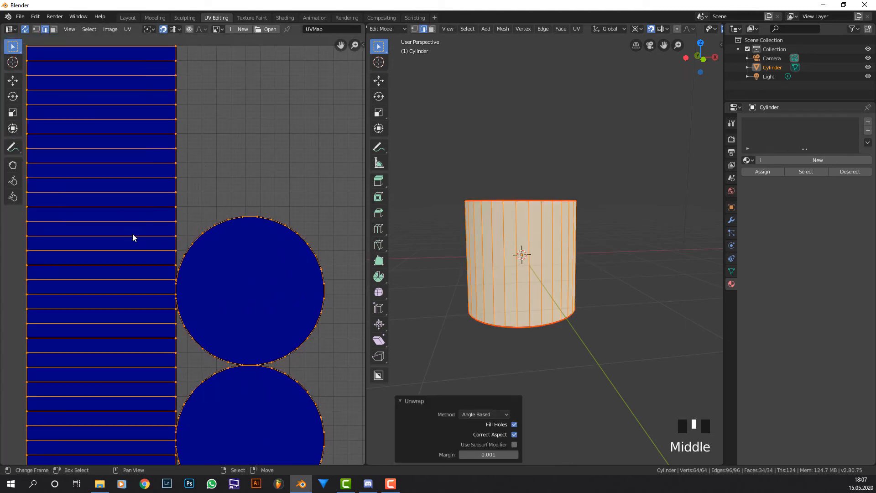
scroll(520, 219, "up", 2)
middle_click_drag(520, 219, 523, 186)
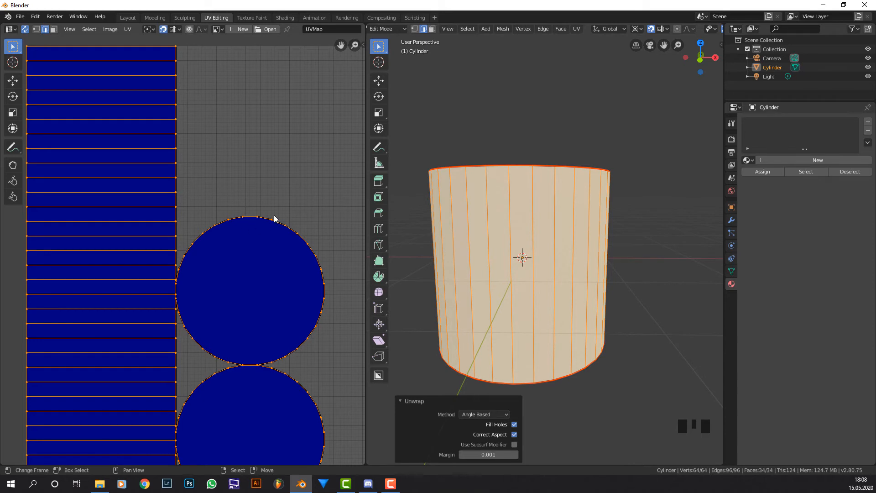
scroll(315, 239, "down", 1)
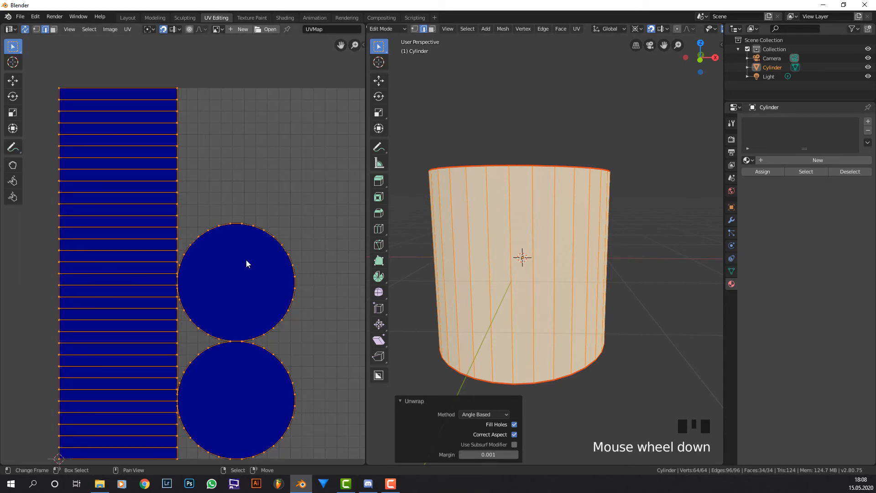
middle_click_drag(547, 201, 560, 187)
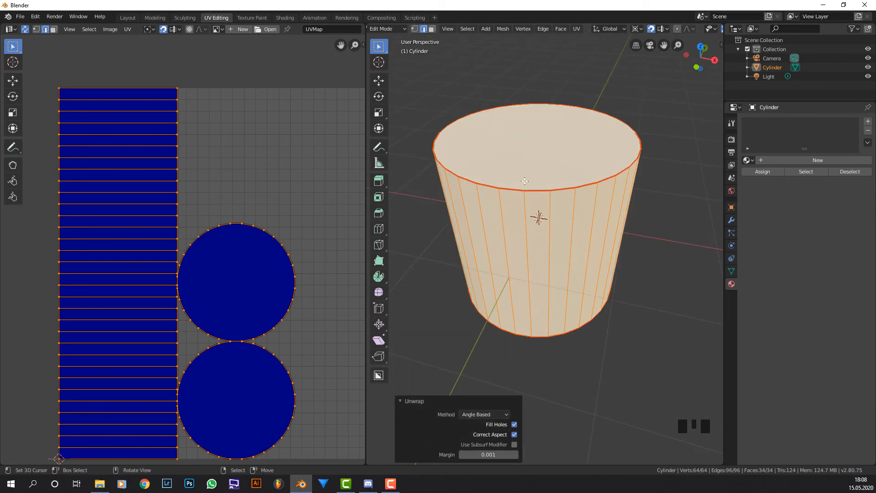
Step: Return to Object Mode and assign the existing Material to the cylinder
key("Tab")
left_click(748, 160)
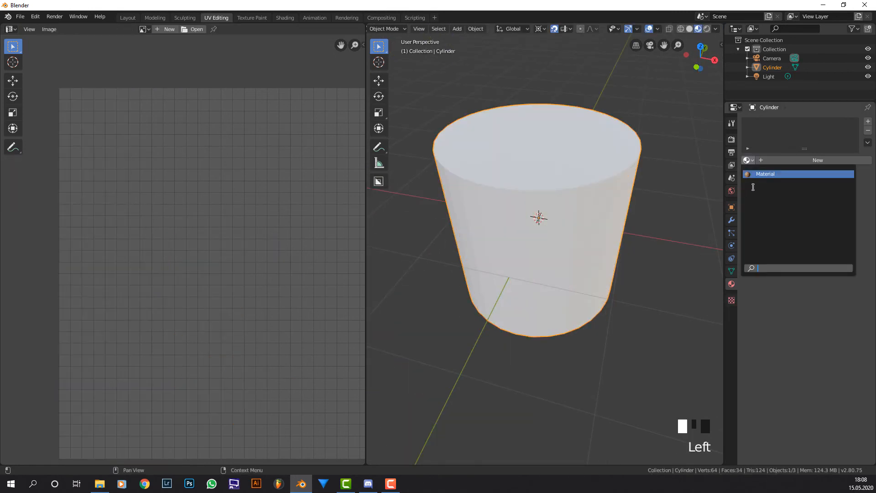
left_click(765, 174)
Step: Examine the wood texture on the cylinder's top cap and side wall, comparing it with the UV layout over the image
middle_click_drag(593, 179, 539, 203)
key("Tab")
scroll(185, 201, "down", 14)
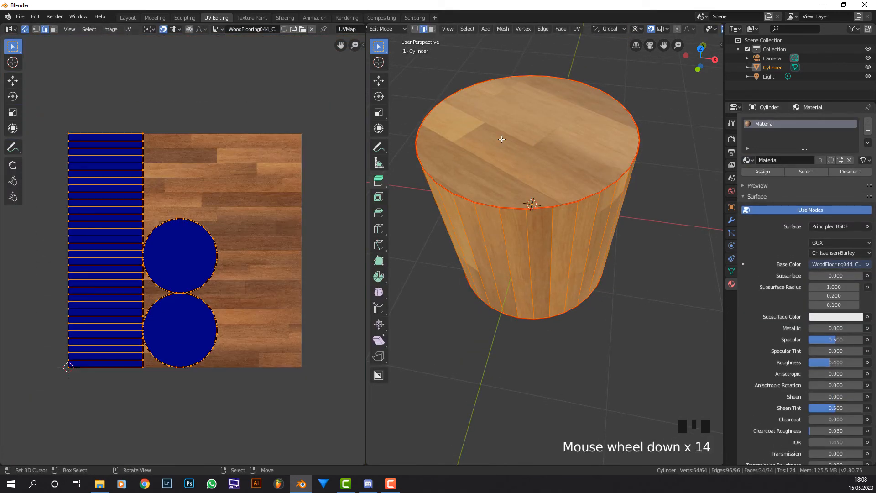
middle_click_drag(542, 171, 547, 189)
key("a")
key("a")
key("a")
key("Tab")
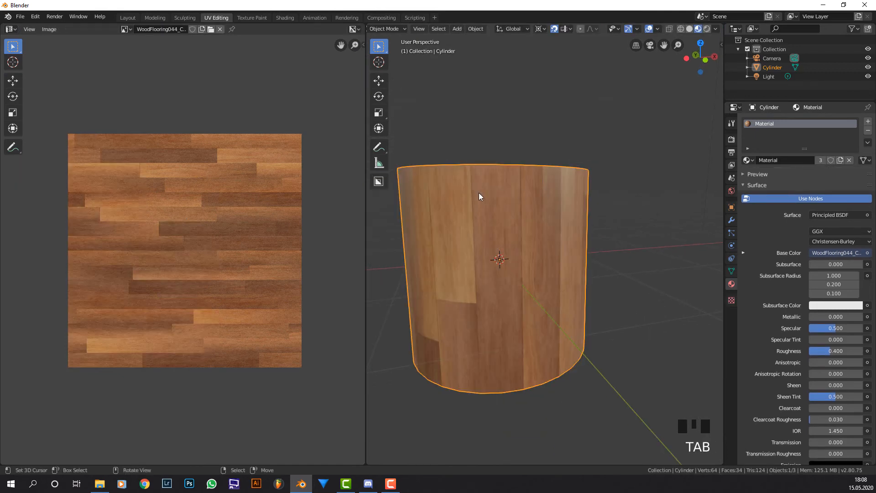
middle_click_drag(478, 192, 571, 190)
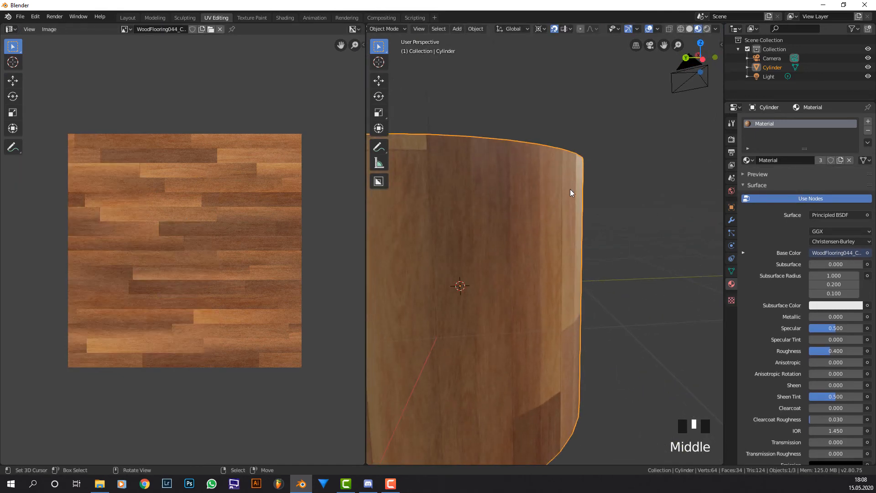
scroll(547, 198, "down", 3)
Step: Delete the unwrapped, wood-textured cylinder
middle_click_drag(537, 198, 602, 218)
key("x")
left_click(602, 219)
Step: Add a new mesh cylinder and assign the existing Material to it
key("shift+a")
mouse_move(601, 219)
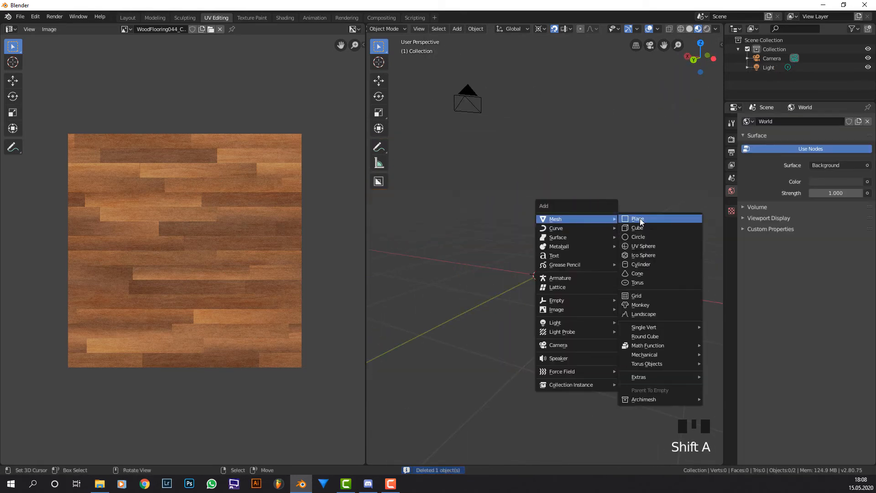
left_click(647, 263)
left_click(731, 283)
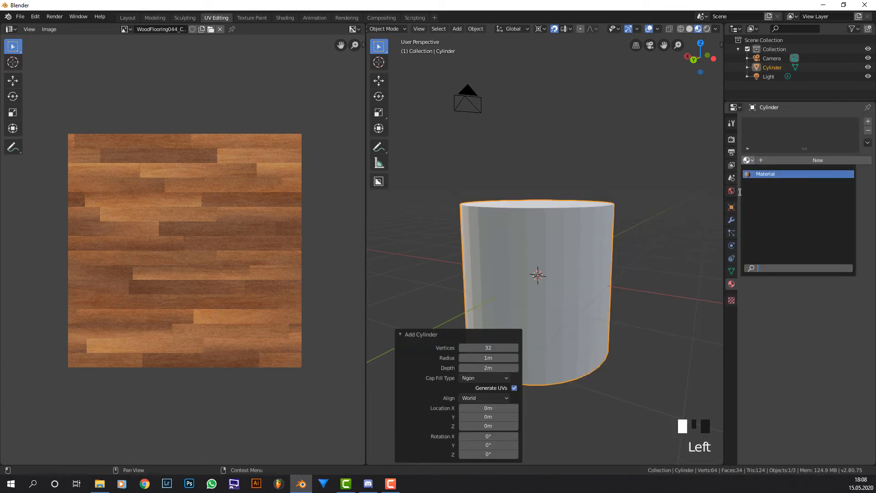
left_click(758, 181)
Step: Examine the wood texture on the new cylinder's side and cap against its default UV layout
middle_click_drag(641, 242, 475, 220)
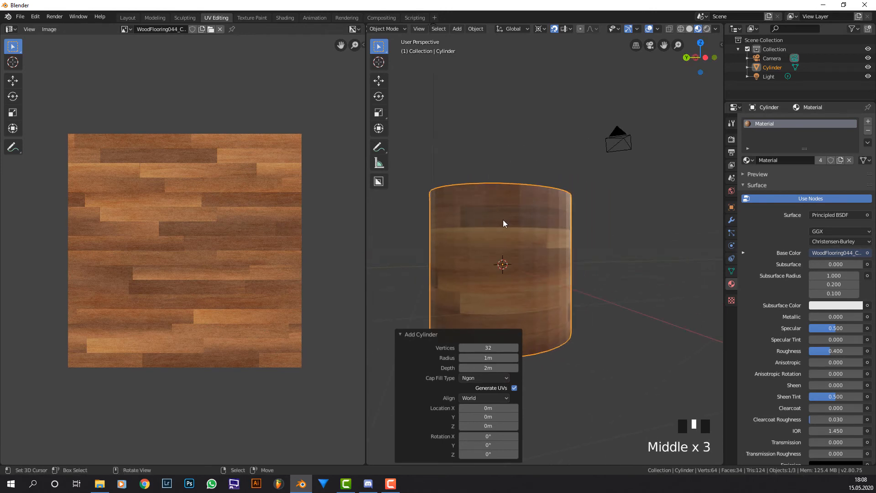
middle_click_drag(526, 207, 523, 188)
scroll(524, 232, "up", 3)
scroll(577, 233, "down", 1)
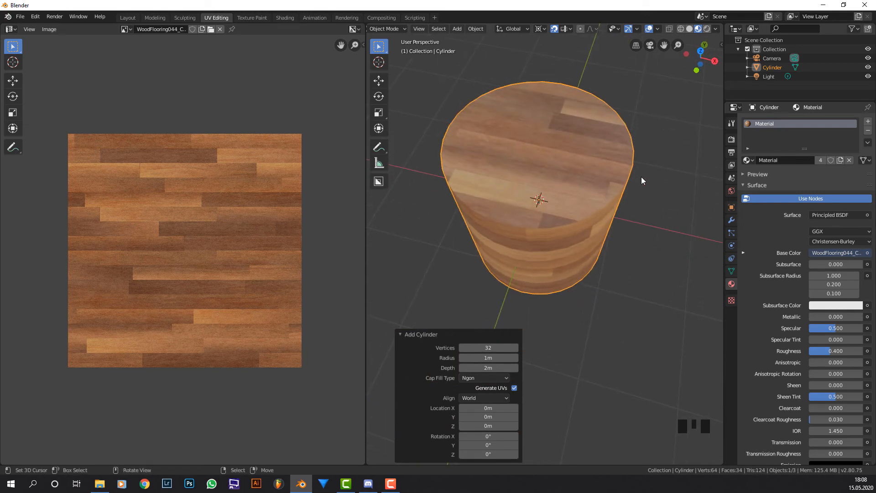
scroll(634, 186, "down", 1)
key("Tab")
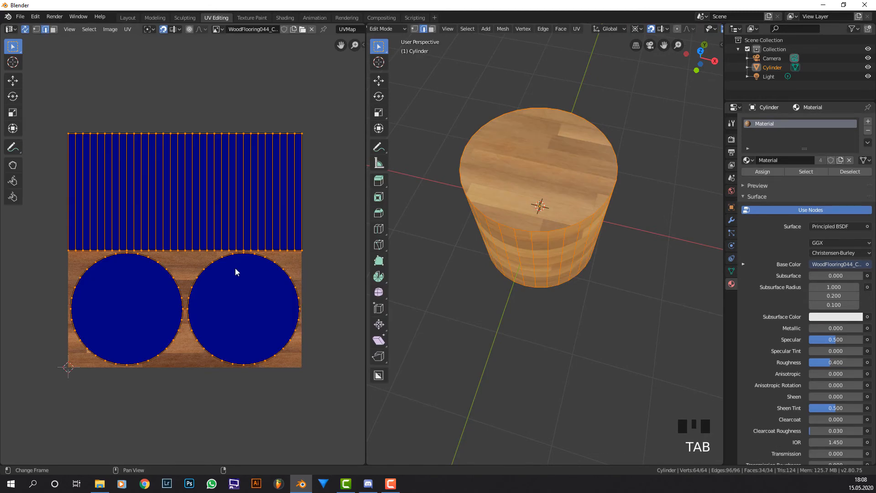
middle_click_drag(589, 155, 569, 228)
key("Tab")
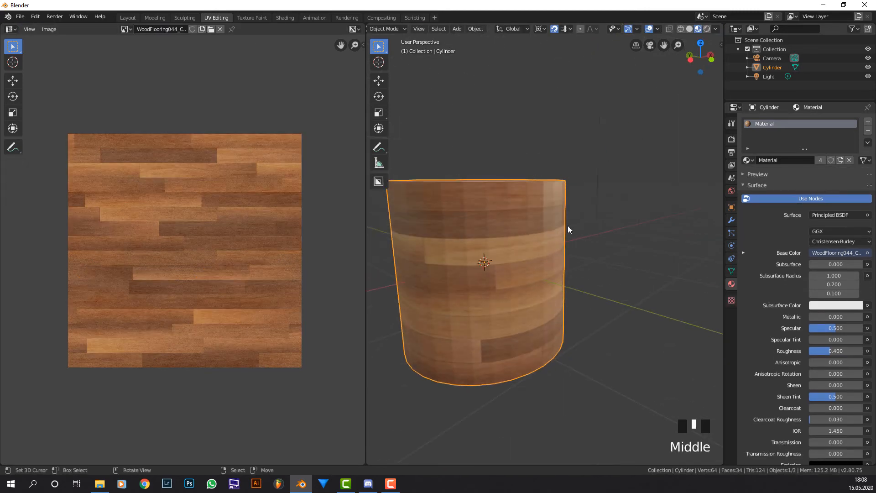
key("Tab")
key("Tab")
Step: Delete the cylinder and add a mesh cone in its place
key("x")
left_click(565, 226)
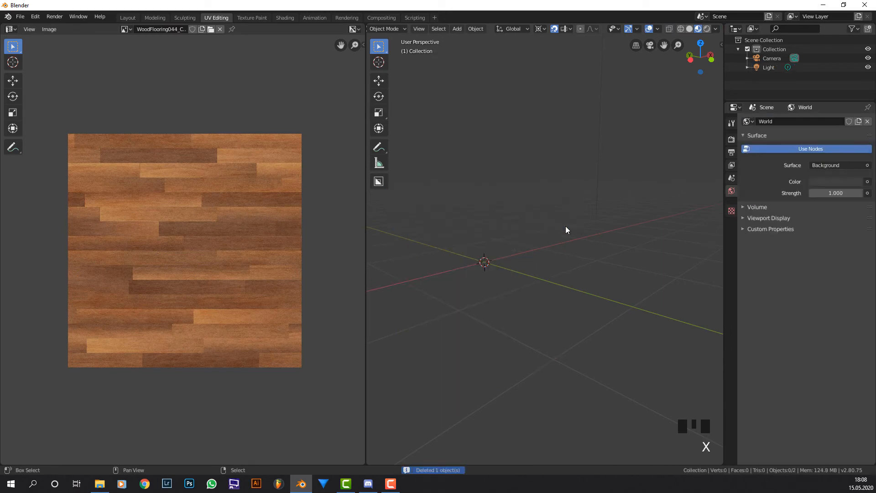
key("shift+a")
mouse_move(565, 226)
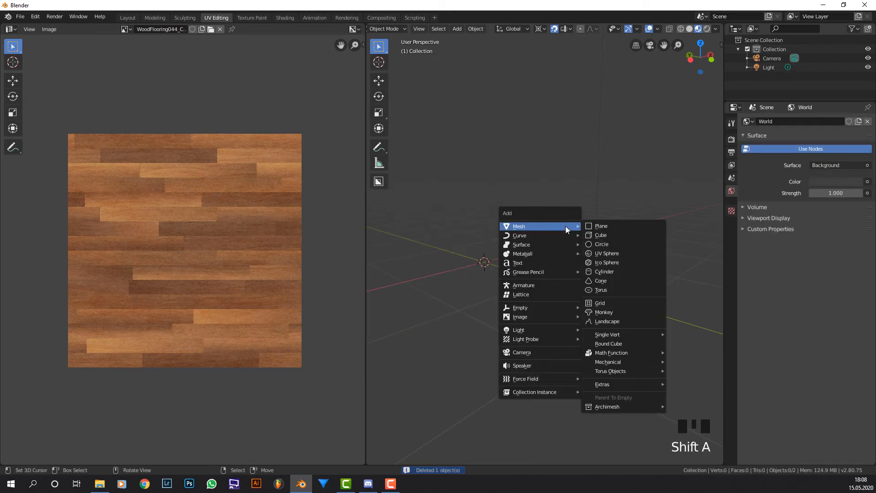
left_click(620, 281)
middle_click_drag(549, 215, 544, 247)
Step: Enter Edit Mode on the cone and inspect its default UV layout
key("Tab")
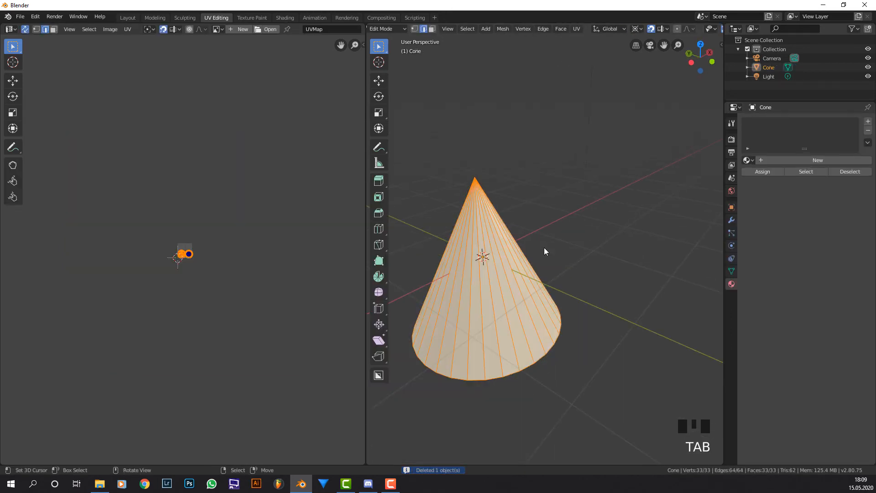
scroll(206, 261, "up", 14)
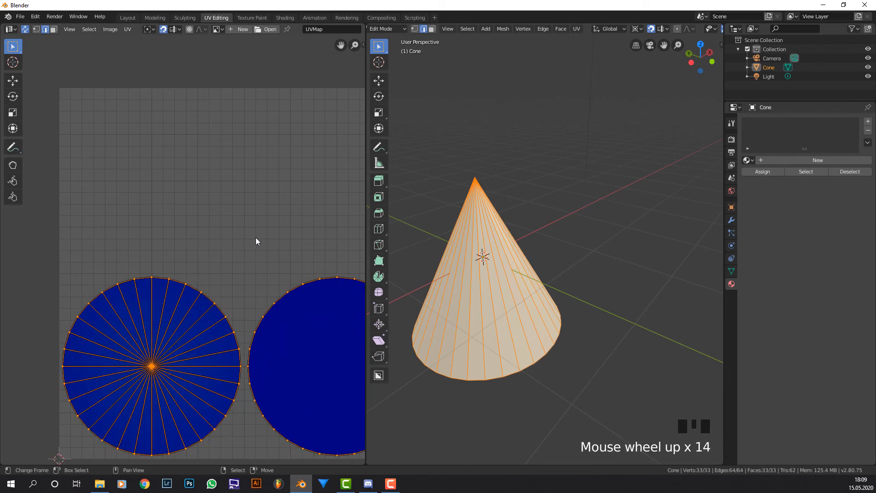
middle_click_drag(255, 241, 201, 156)
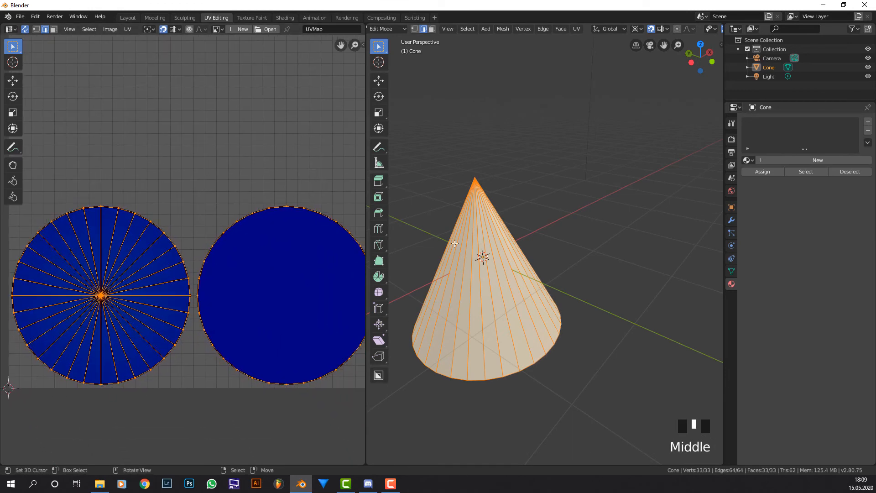
Step: Select the edge loop around the cone's base and mark it as a seam
right_click(476, 185)
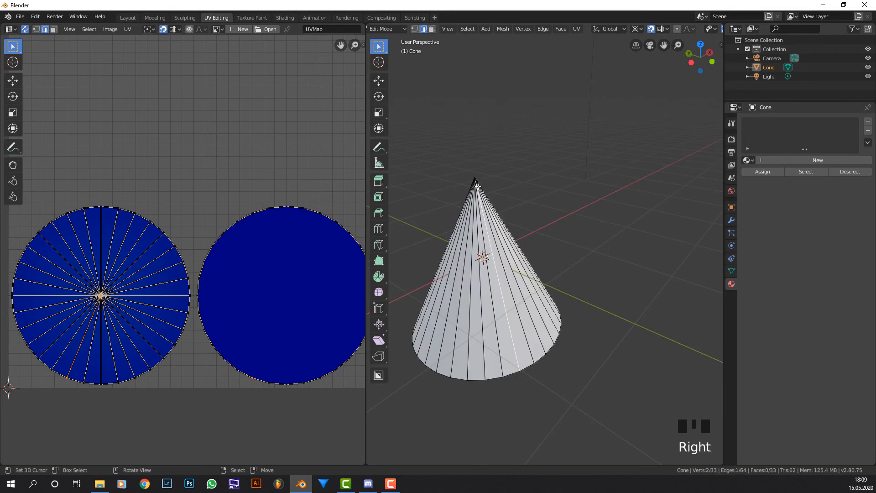
right_click(475, 173)
middle_click_drag(504, 237, 499, 292)
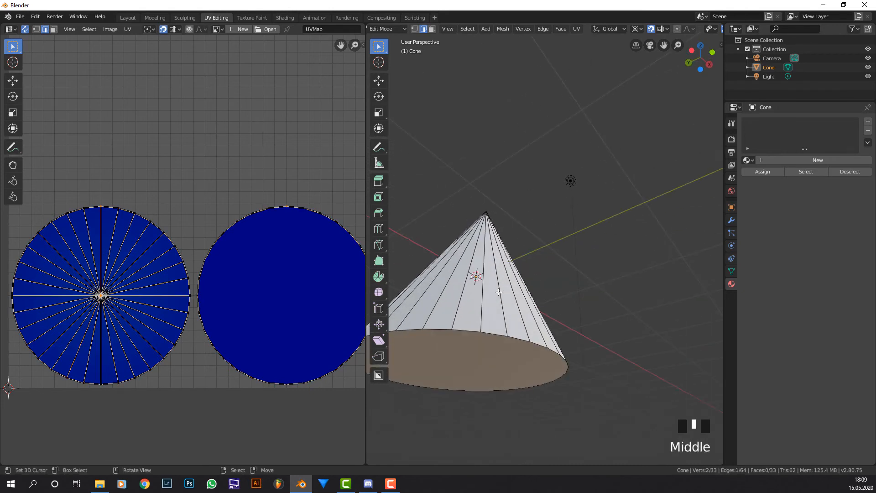
scroll(498, 292, "down", 1)
key("a")
right_click(508, 297, "alt")
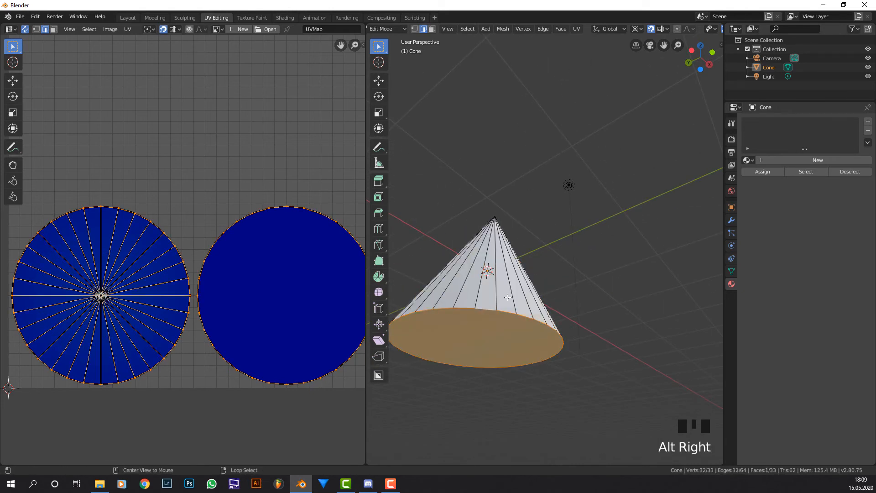
key("ctrl+e")
left_click(513, 259)
Step: Select the whole cone, unwrap it with only the base seam, and inspect the resulting UV islands
key("a")
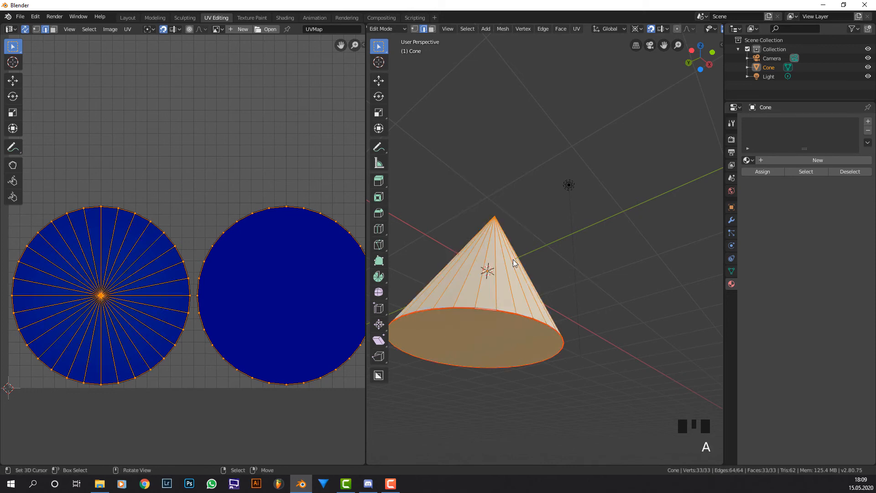
key("u")
left_click(513, 259)
scroll(209, 237, "down", 2)
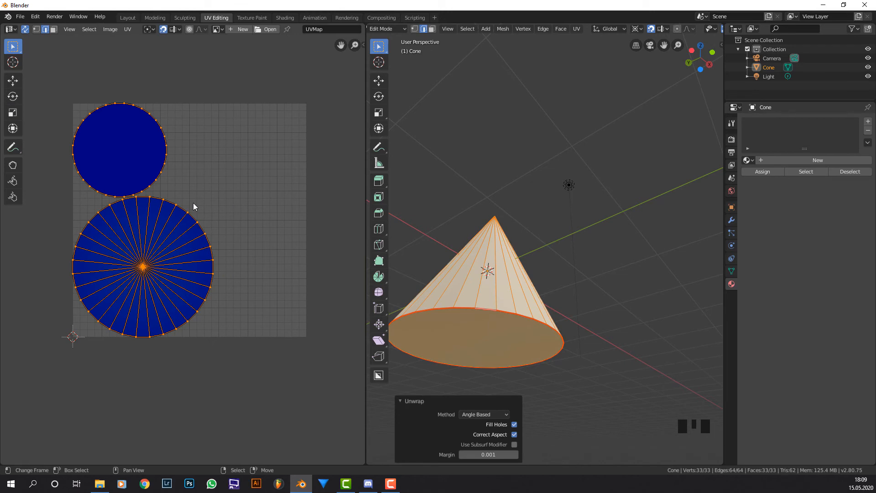
scroll(195, 206, "up", 2)
middle_click_drag(190, 190, 212, 221)
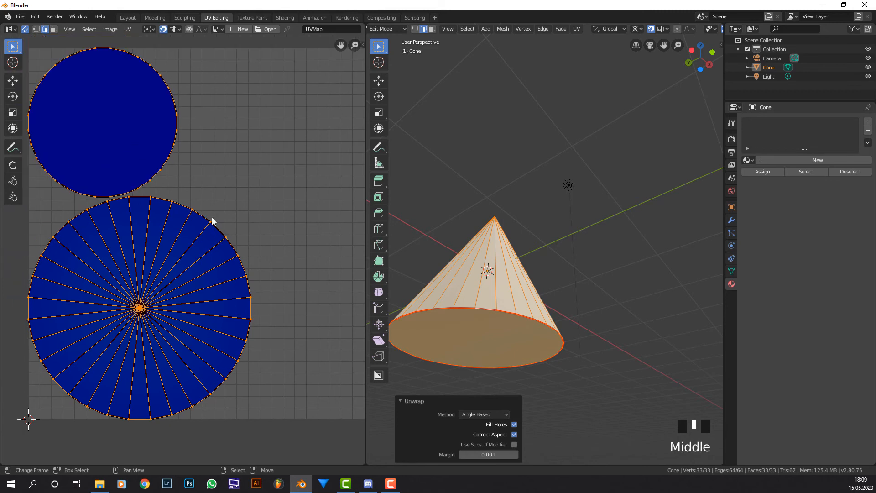
Step: Mark one edge running from the cone's tip to its base as a seam
mouse_move(471, 195)
middle_mouse_down()
mouse_move(516, 155)
mouse_move(510, 173)
mouse_move(484, 192)
middle_mouse_up()
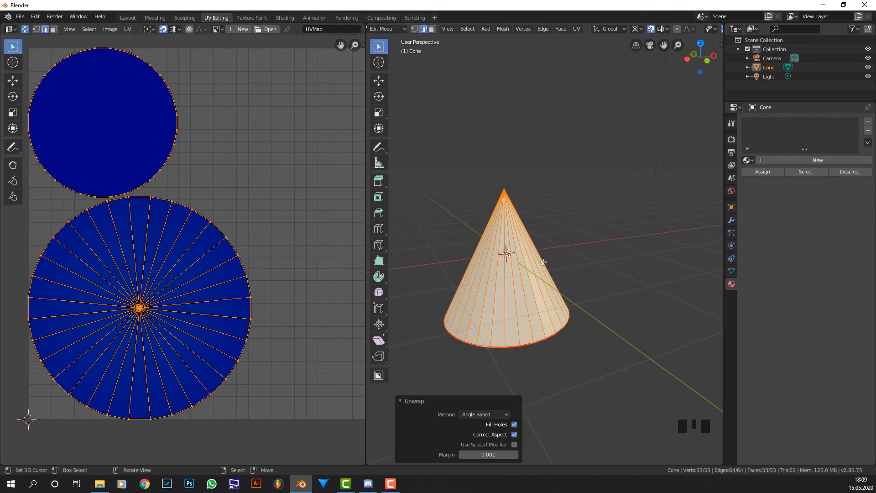
right_click(564, 277)
key("ctrl+e")
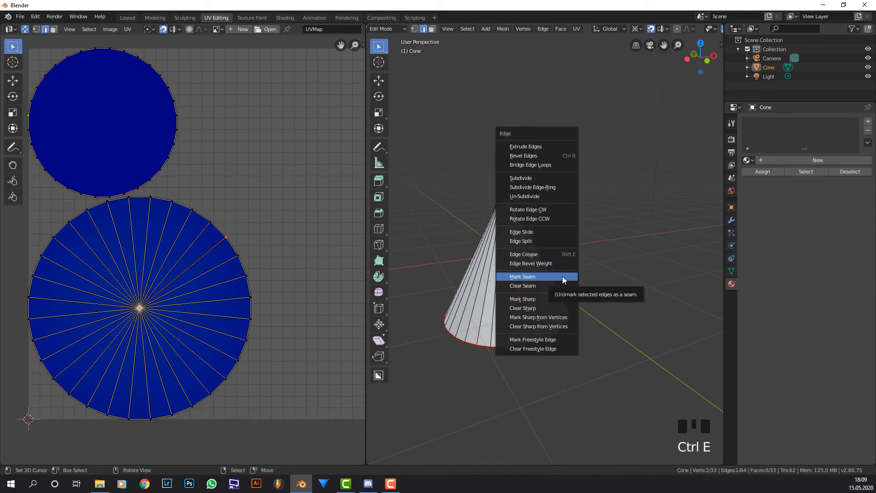
left_click(562, 276)
Step: Unwrap the whole cone again using both the base and side seams, and return to Object Mode
key("a")
key("u")
left_click(562, 277)
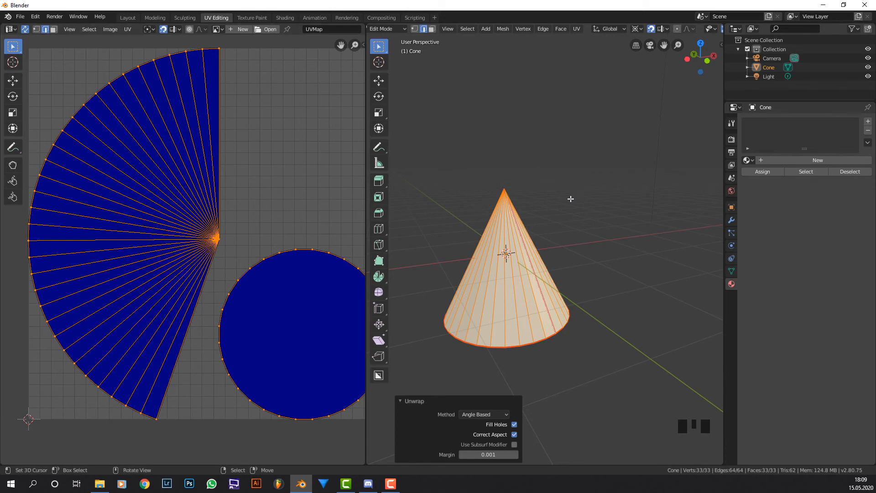
middle_click_drag(557, 144, 520, 160)
scroll(520, 161, "up", 4)
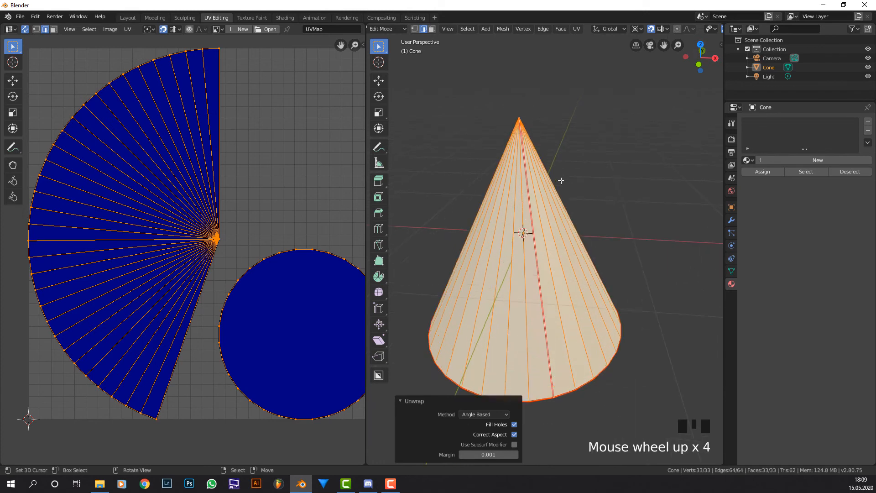
key("Tab")
middle_click_drag(565, 180, 602, 276)
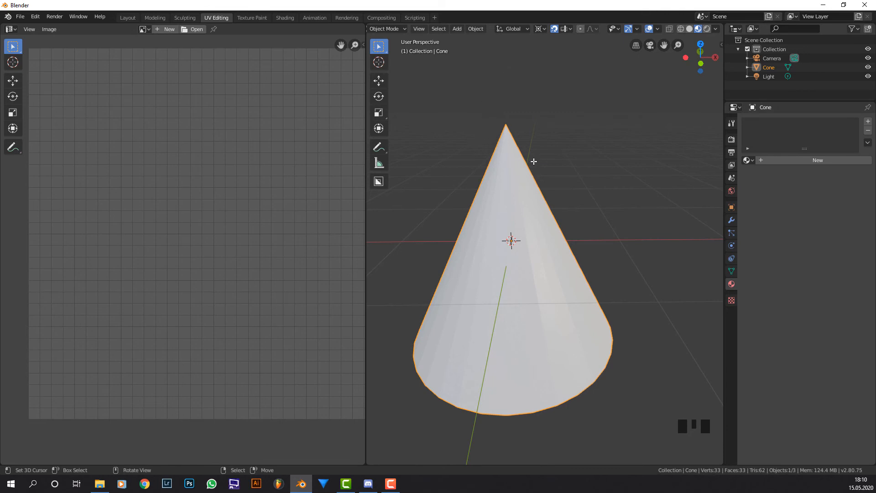
Step: Delete the cone and add an ico sphere in its place
key("Tab")
key("Tab")
key("x")
left_click(539, 236)
key("shift+a")
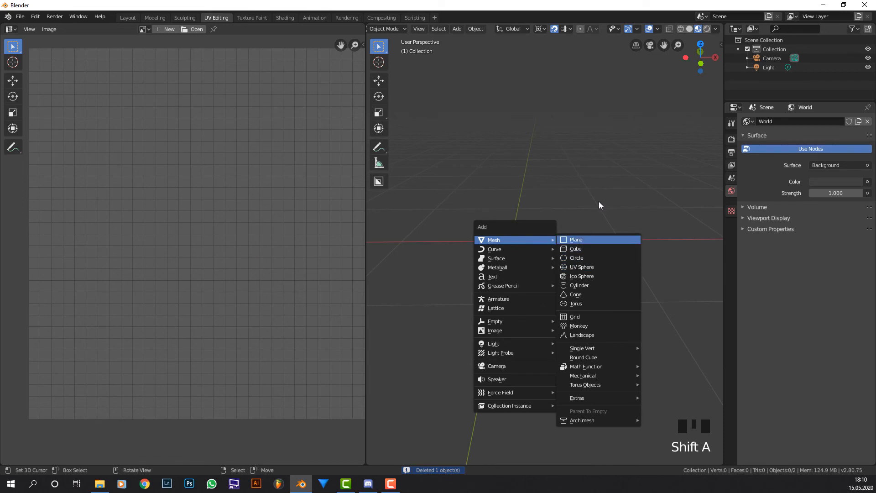
mouse_move(540, 238)
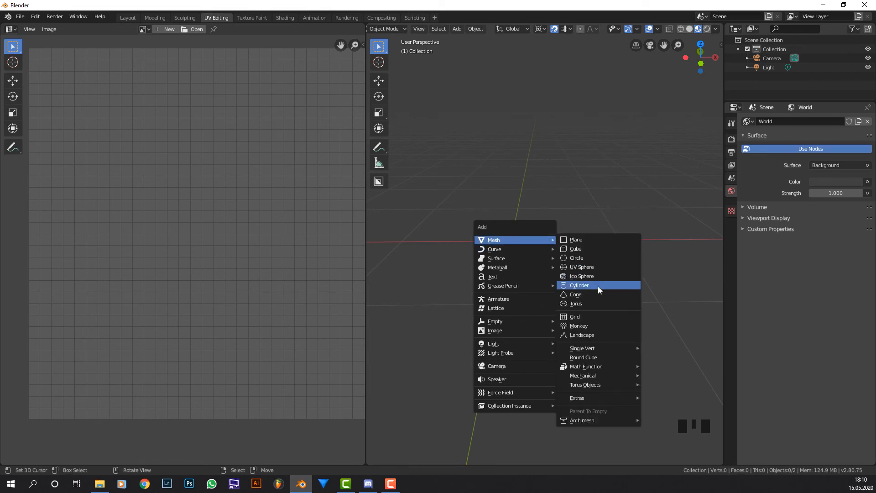
left_click(602, 278)
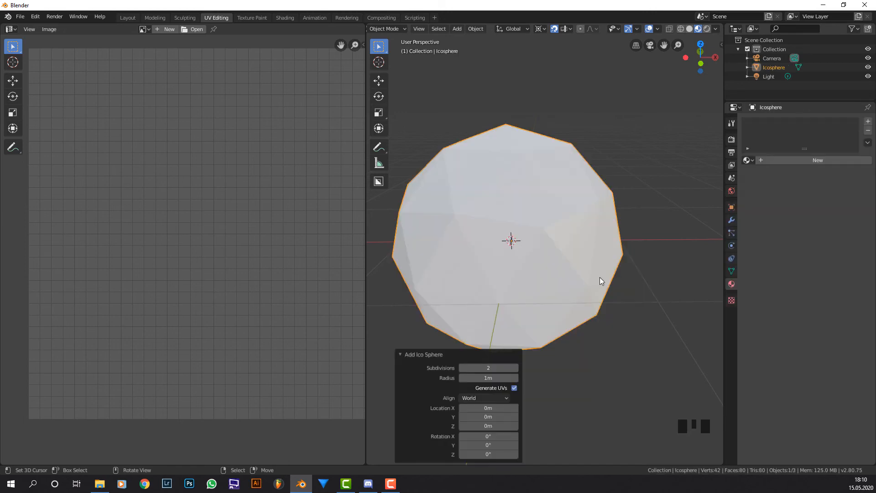
Step: Enter Edit Mode on the ico sphere and examine its default UV layout
key("Tab")
scroll(327, 234, "down", 2)
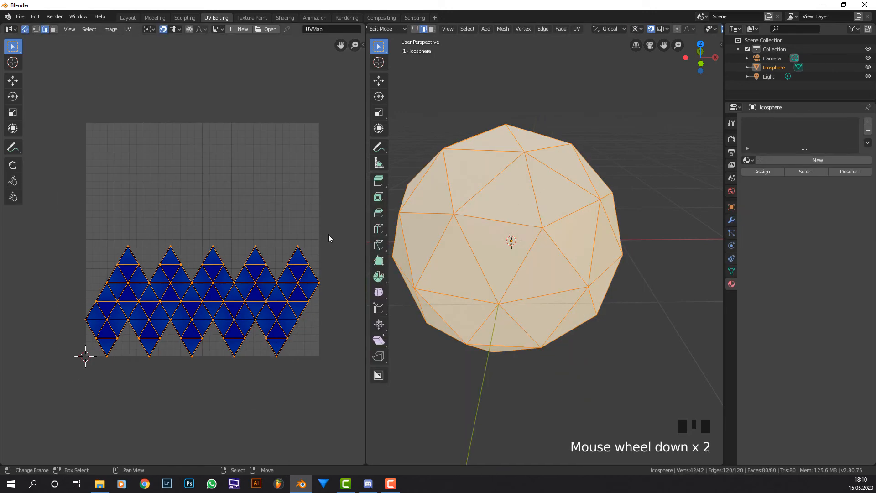
middle_click_drag(328, 234, 295, 229)
scroll(168, 246, "up", 2)
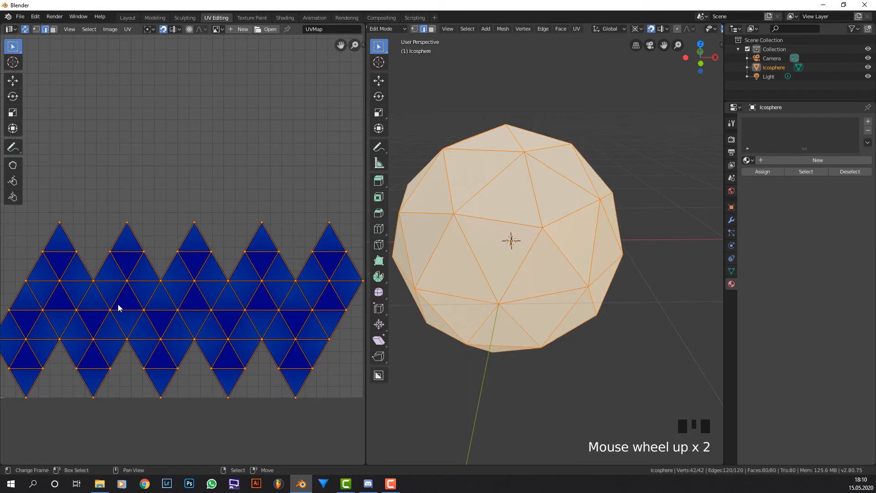
scroll(214, 261, "down", 1)
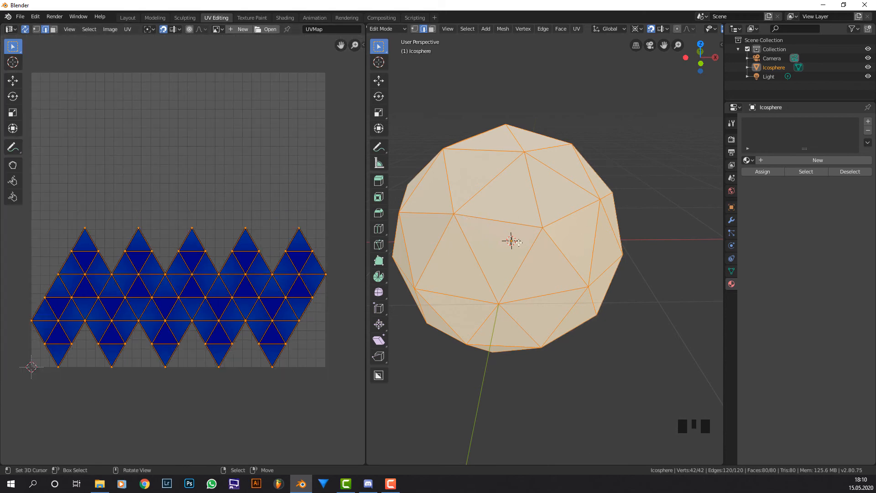
Step: Return to Object Mode and delete the ico sphere
key("Tab")
key("x")
left_click(529, 189)
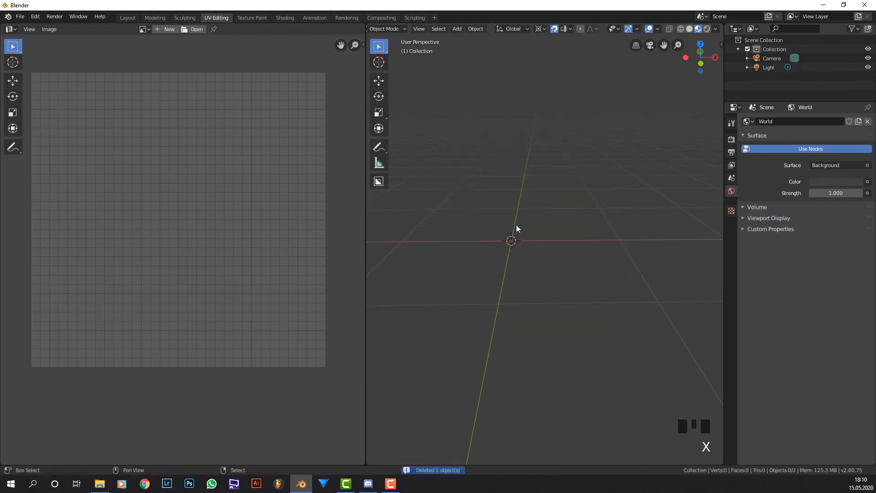
key("shift+a")
mouse_move(515, 224)
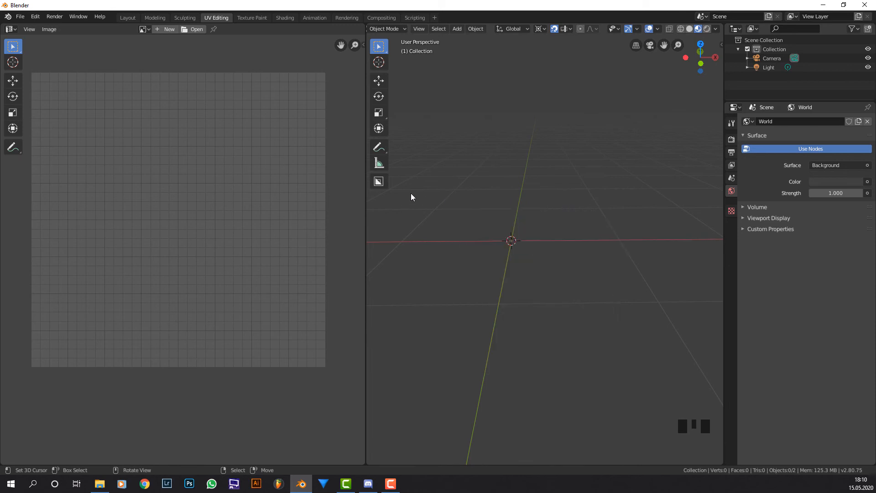
Step: Add a 2 m cube at the origin and enter Edit Mode to show its default UV layout
middle_click_drag(411, 193, 442, 207)
scroll(442, 207, "down", 2)
key("shift+a")
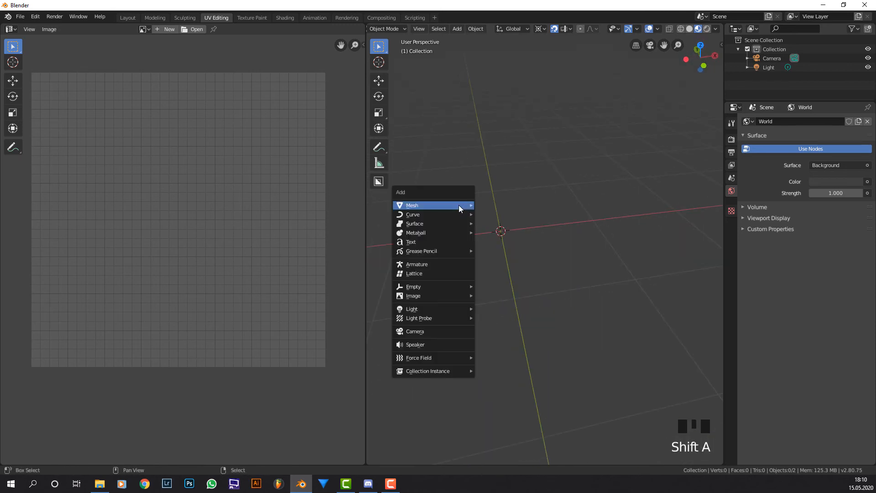
mouse_move(458, 205)
left_click(525, 215)
scroll(553, 202, "down", 5)
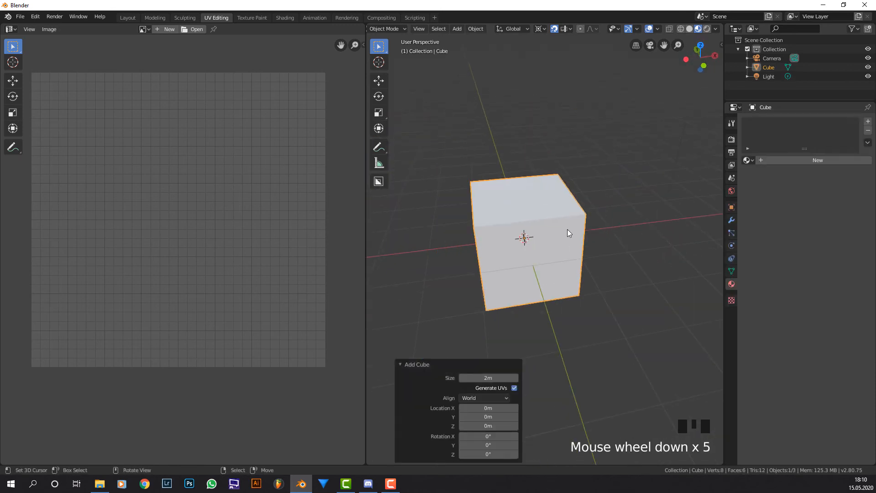
middle_click_drag(568, 229, 518, 201)
key("Tab")
middle_click_drag(557, 234, 543, 230)
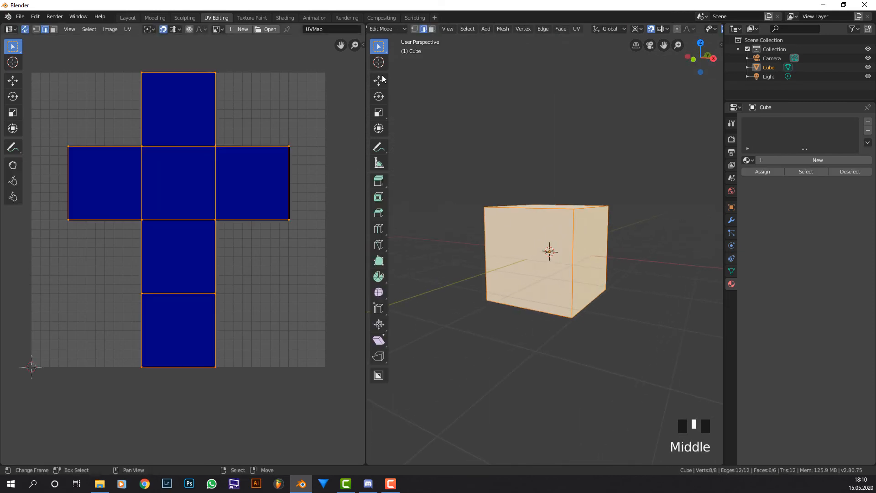
Step: Inset one side face of the cube by about 0.34 m and extrude it inward about 0.48 m along Y
left_click(431, 29)
right_click(565, 235)
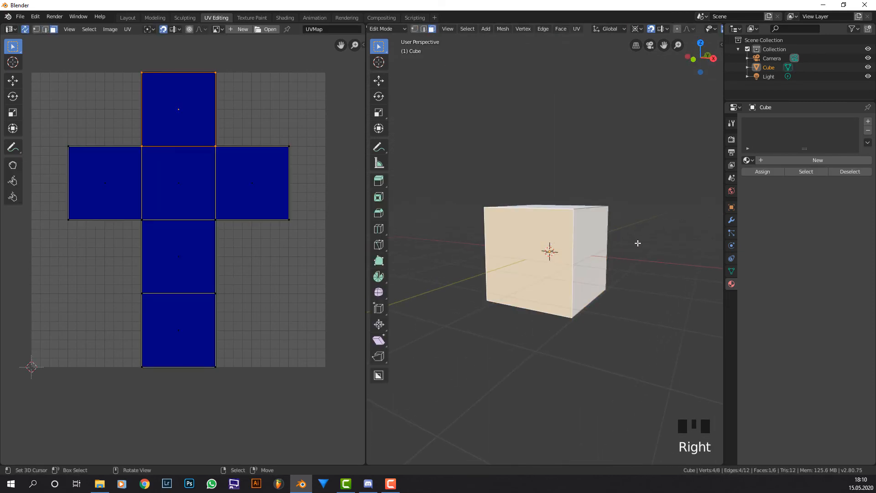
key("i")
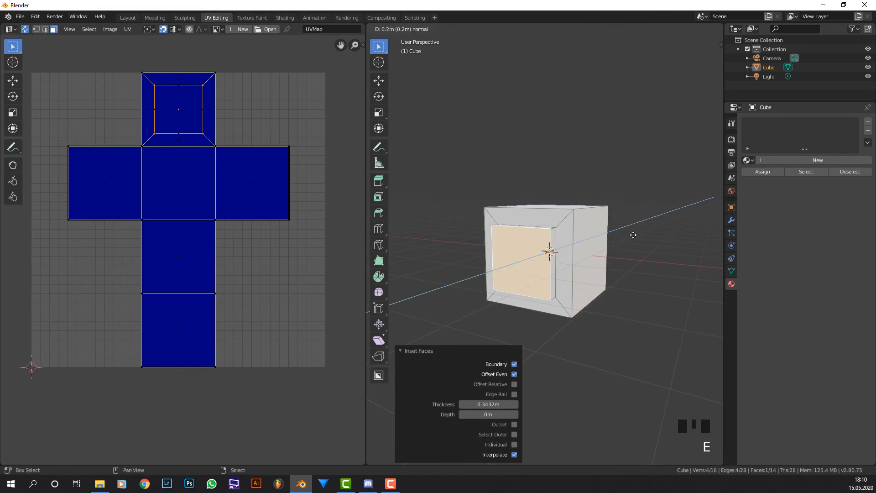
right_click(634, 129)
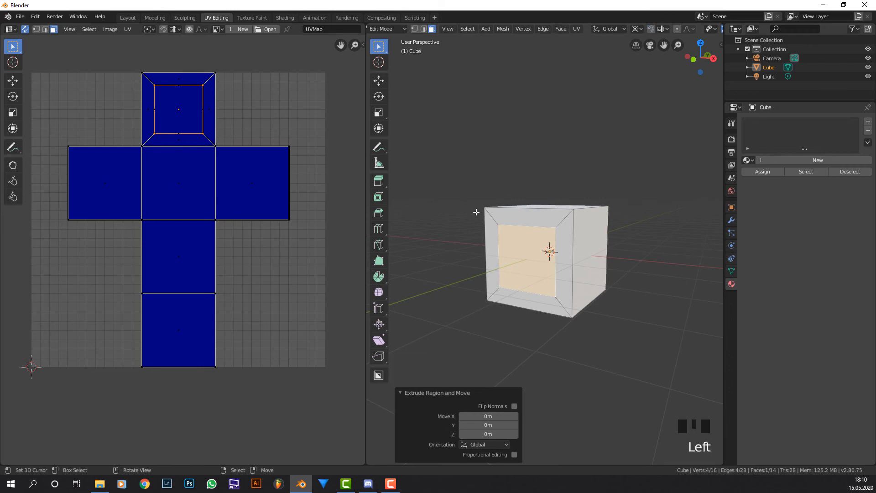
key("g")
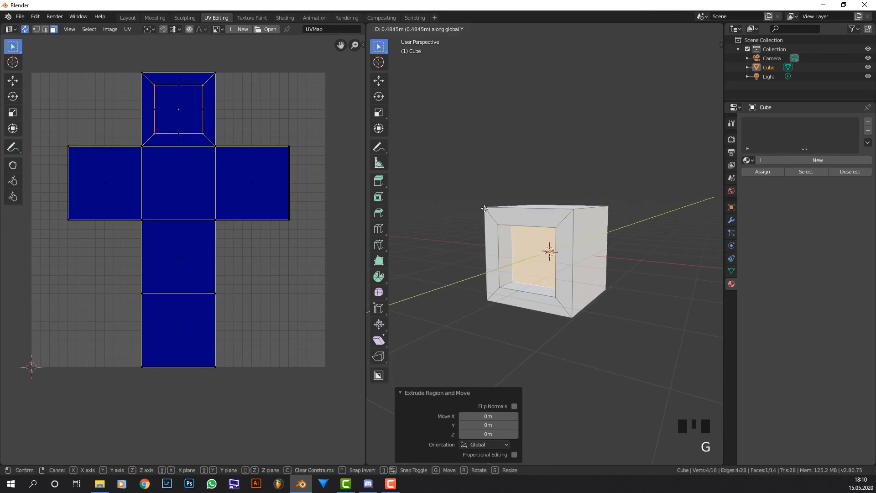
left_click(483, 208)
Step: Inset the cube's top face by about 0.29 m and extrude it upward about 0.66 m
middle_click_drag(567, 172, 579, 196)
right_click(589, 208)
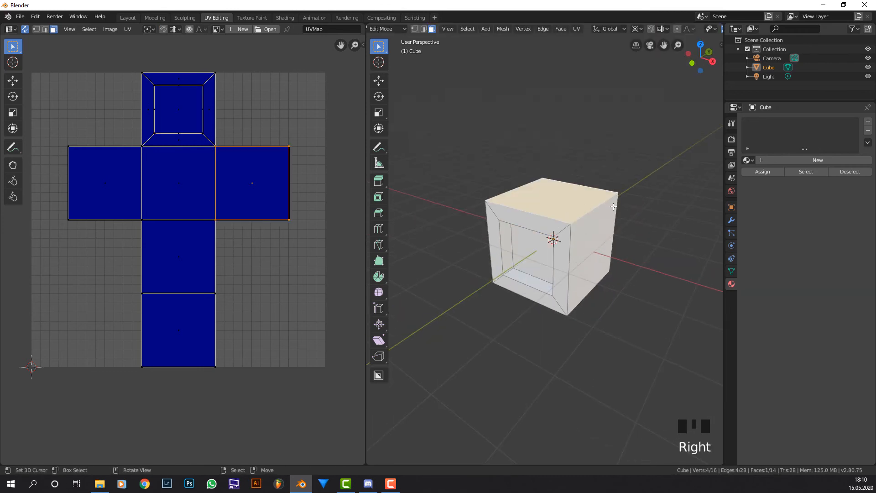
key("i")
left_click(597, 198)
key("e")
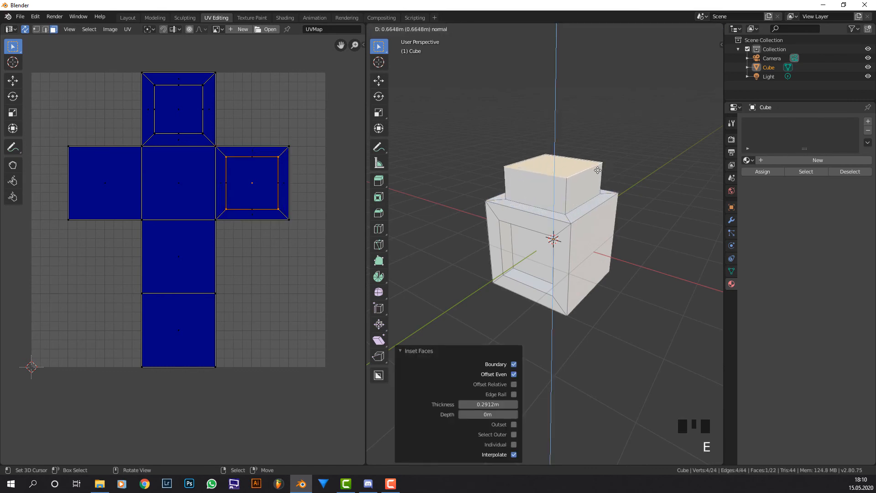
left_click(598, 171)
Step: Extrude the top face with a scale of about 1.155 and extrude it again upward about 1.18 m
key("e")
key("s")
left_click(628, 182)
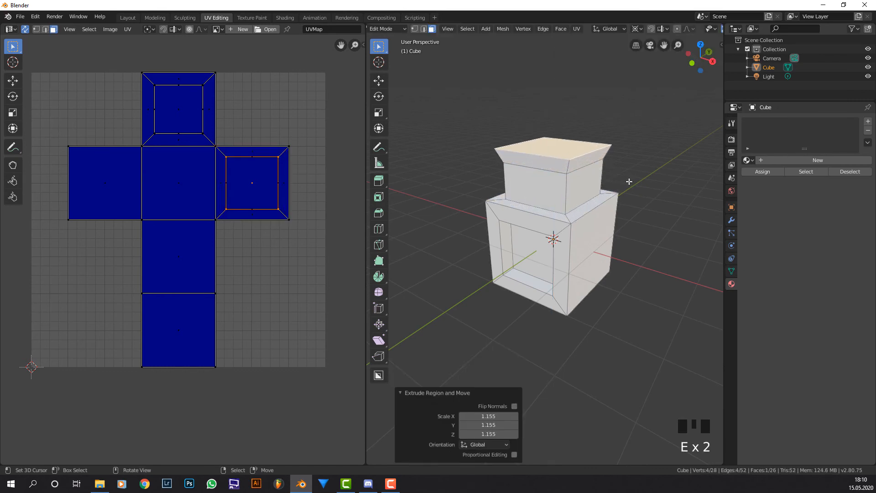
key("e")
left_click(629, 128)
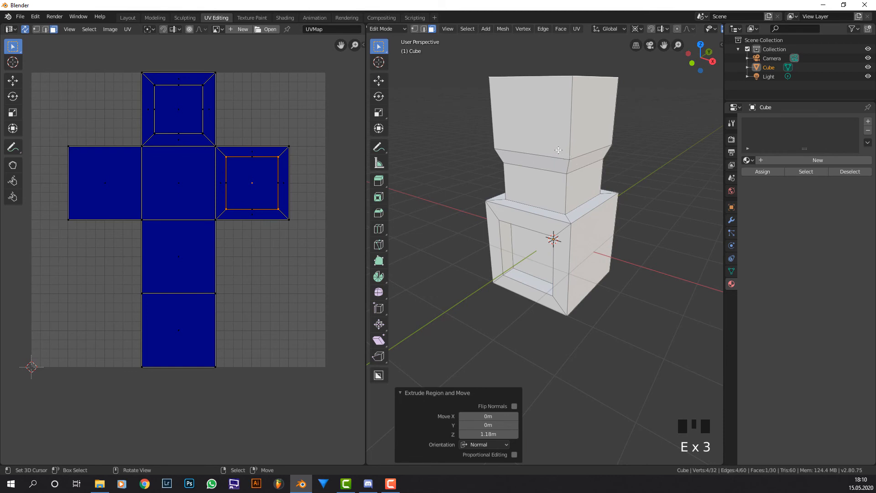
Step: Try to unwrap the whole extruded mesh without any seams and compare its shape with the UV layout
middle_click_drag(559, 150, 542, 143)
key("Tab")
key("Tab")
key("a")
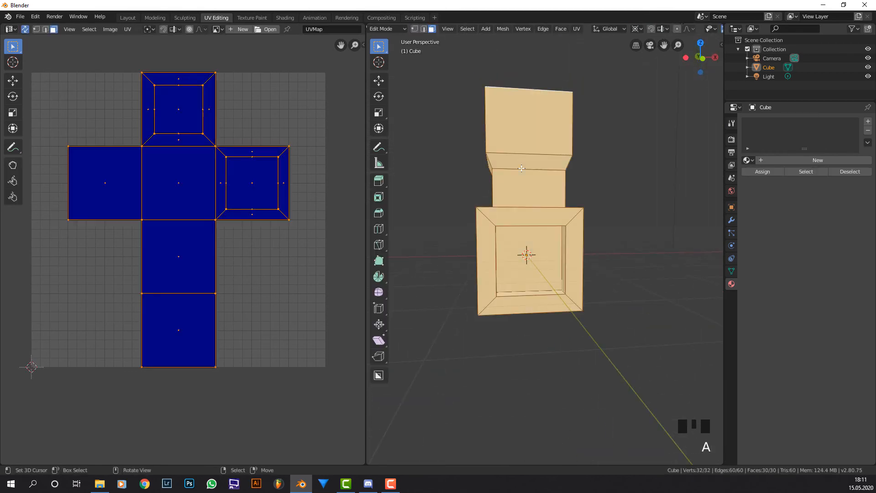
key("u")
left_click(522, 168)
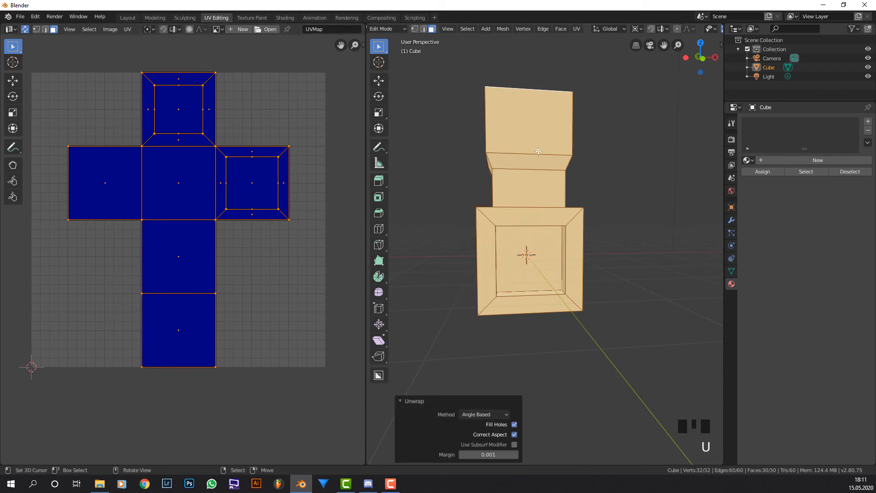
middle_click_drag(357, 176, 350, 174)
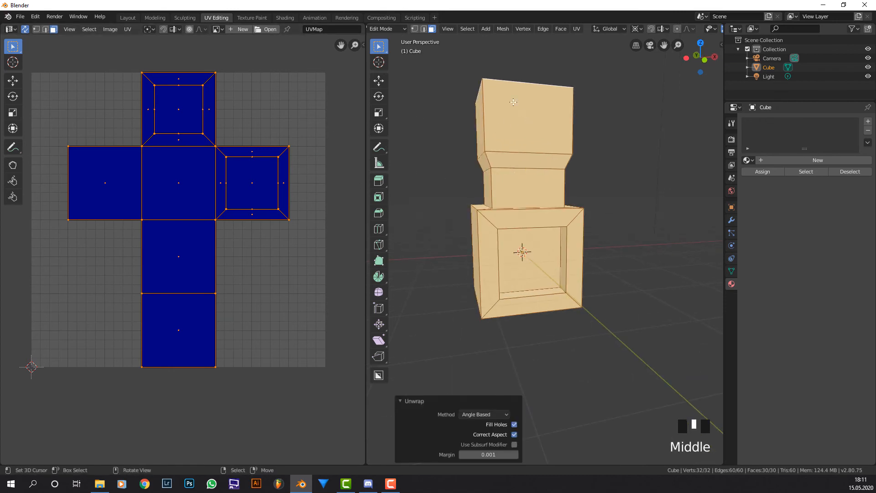
middle_click_drag(477, 60, 272, 133)
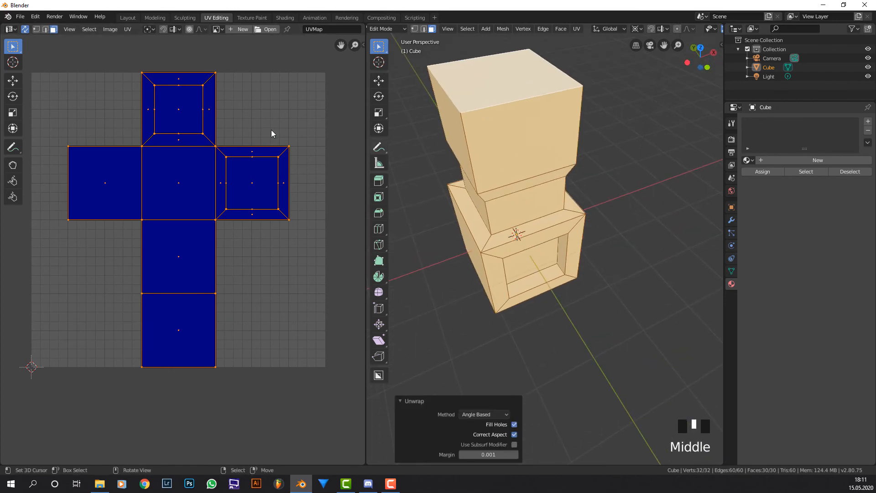
middle_click_drag(461, 110, 533, 92)
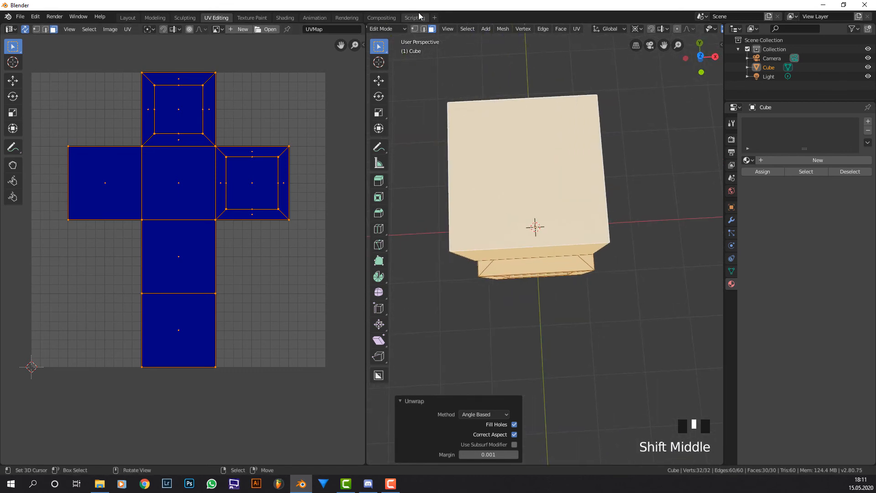
Step: Mark three top edges, three vertical corner edges and one lower edge of the upper block as seams
left_click(423, 29)
middle_click_drag(458, 126, 459, 98)
right_click(456, 108)
right_click(520, 69, "shift")
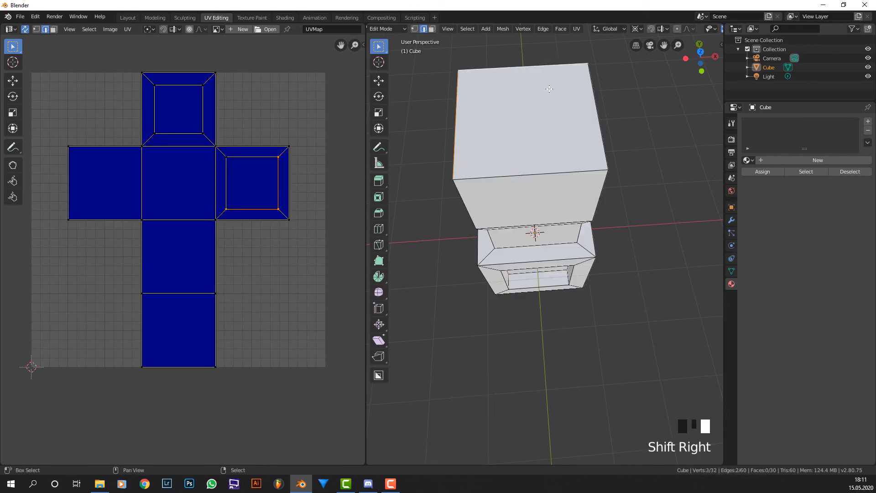
right_click(595, 103, "shift")
middle_click_drag(465, 145, 461, 121)
right_click(470, 152, "shift")
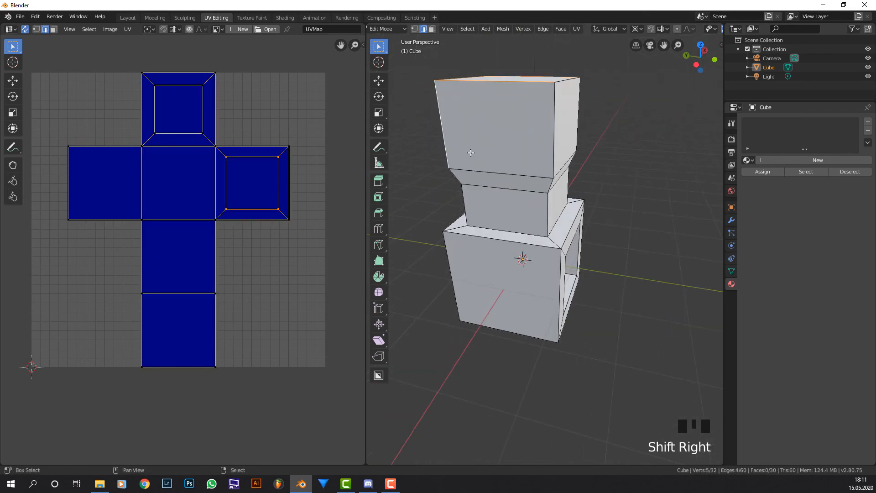
middle_click_drag(469, 152, 583, 152)
right_click(513, 129, "shift")
right_click(553, 157, "shift")
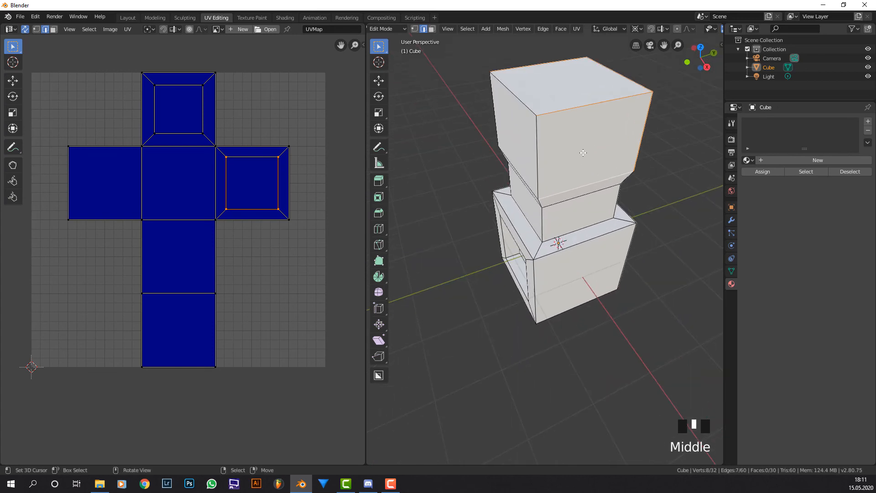
key("ctrl+e")
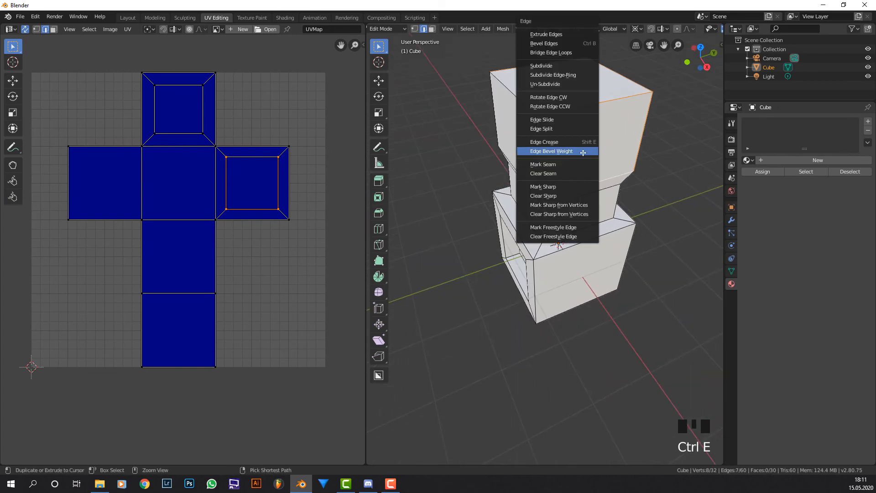
left_click(559, 167)
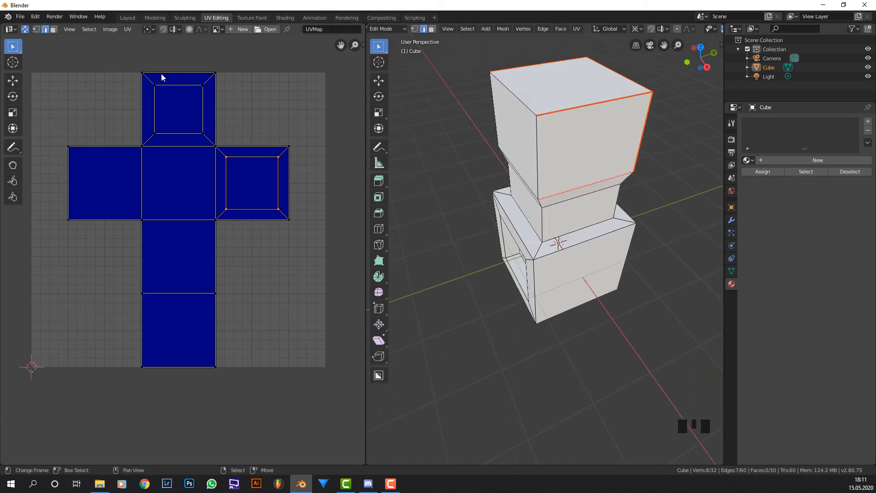
Step: Select the whole mesh and turn on Live Unwrap
left_click(26, 29)
left_click(26, 28)
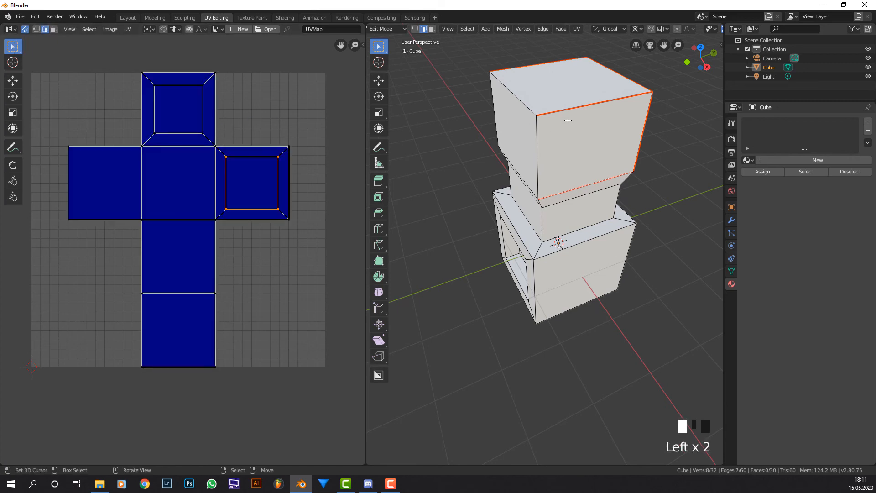
key("a")
key("u")
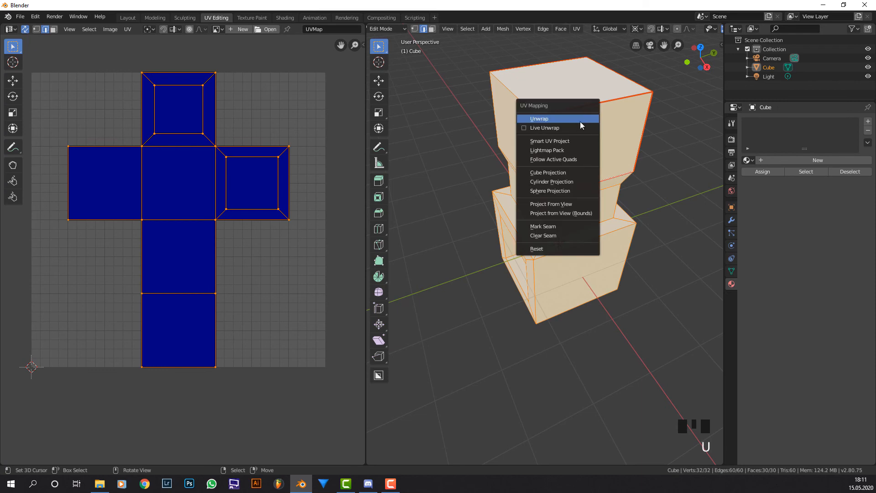
left_click(571, 129)
Step: Select the vertical corner edge loop running down the full height of the model and mark it as a seam
middle_click_drag(563, 128, 544, 211)
right_click(534, 196, "alt")
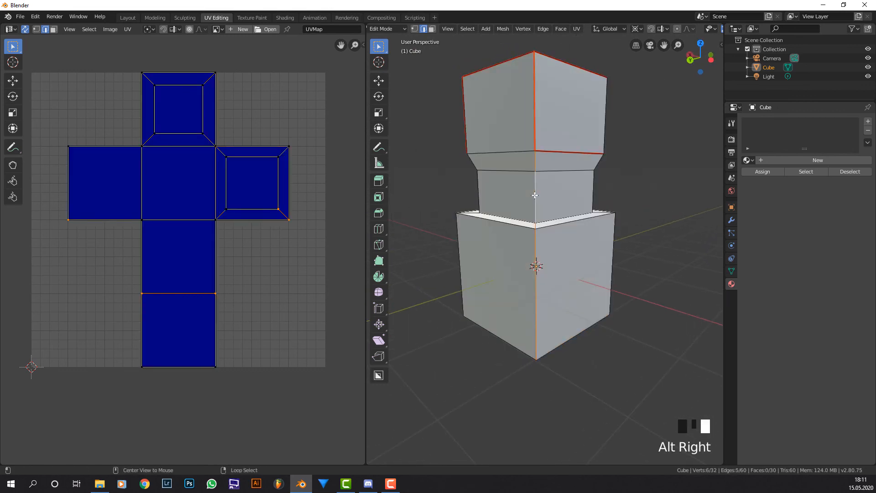
key("ctrl+e")
left_click(560, 186)
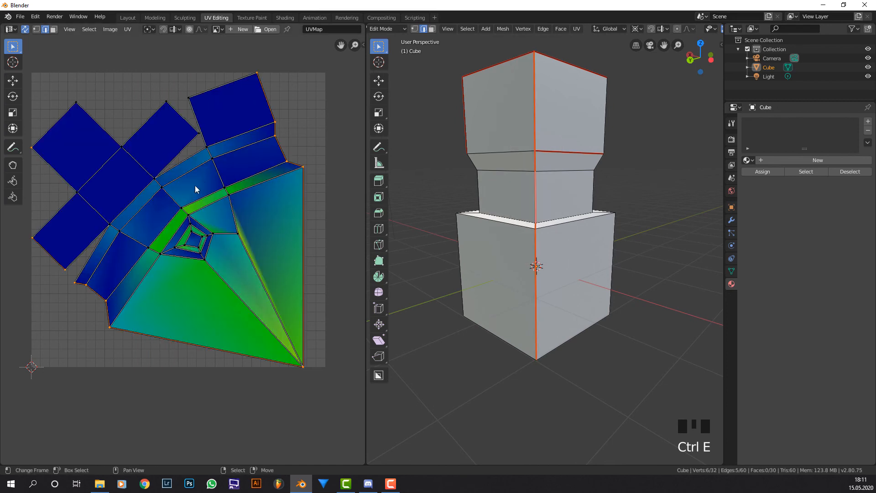
Step: Mark the neighbouring full-height vertical corner edge loop and two adjoining outer top edges of the lower block as seams
middle_click_drag(549, 116, 598, 146)
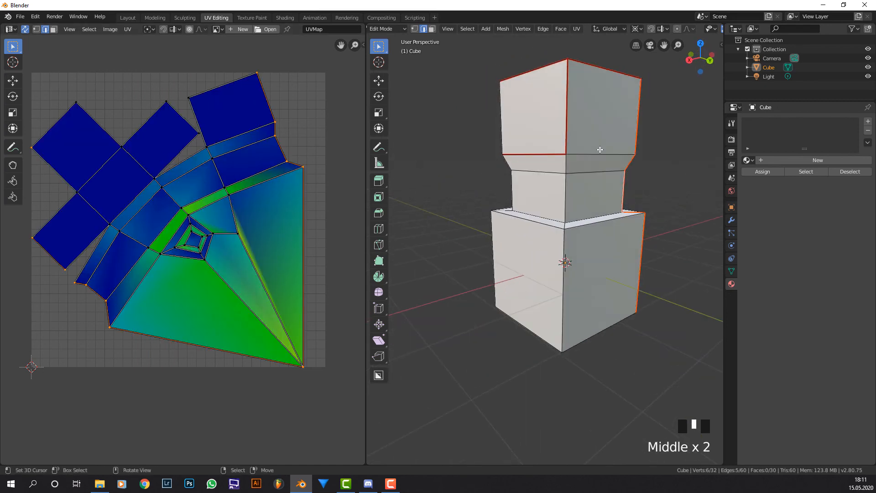
key("u")
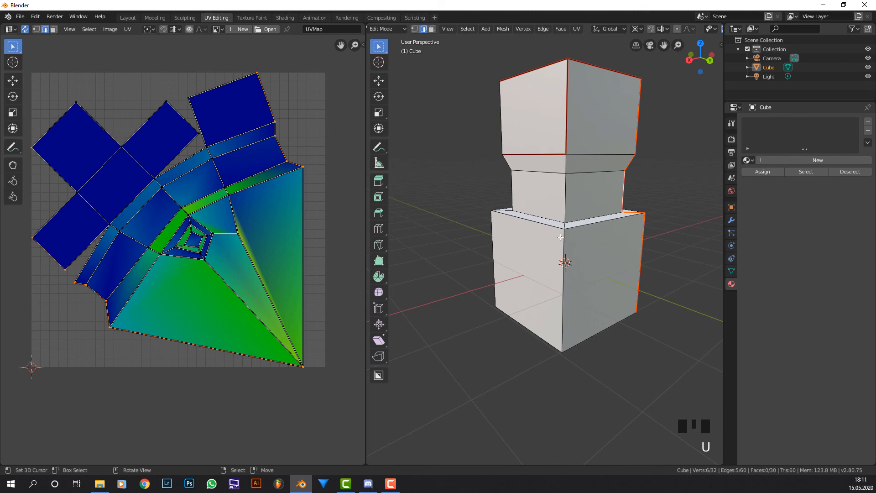
middle_click_drag(583, 149, 564, 168)
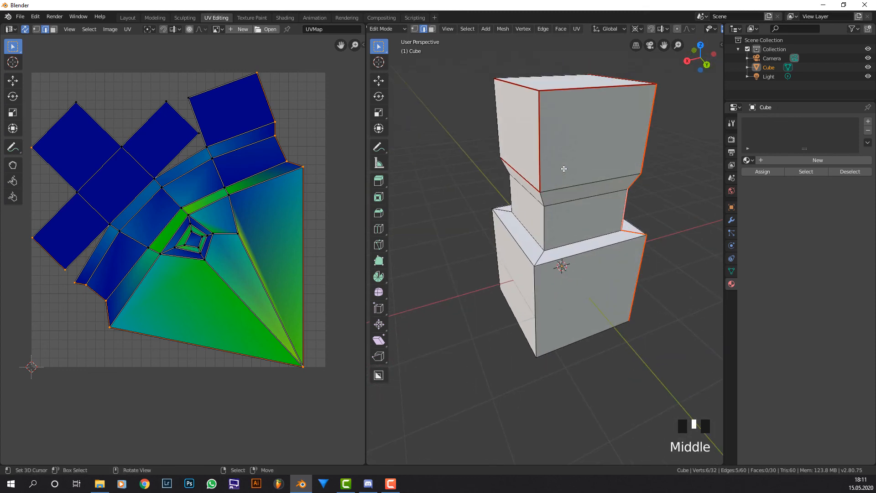
right_click(584, 250, "shift")
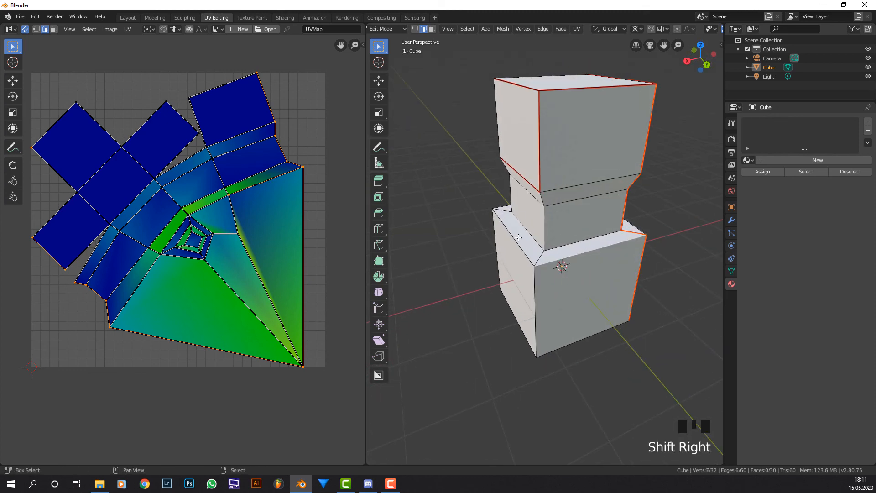
right_click(514, 236, "shift")
right_click(538, 299, "alt")
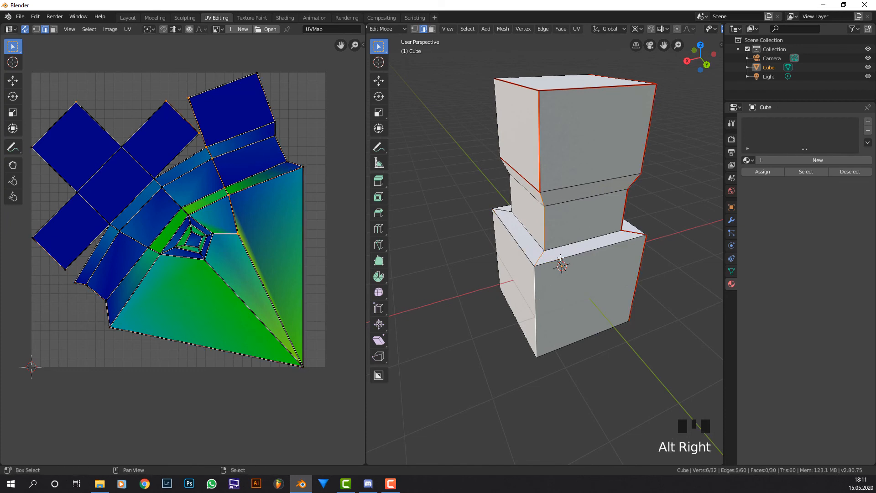
right_click(514, 253, "shift")
key("ctrl+e")
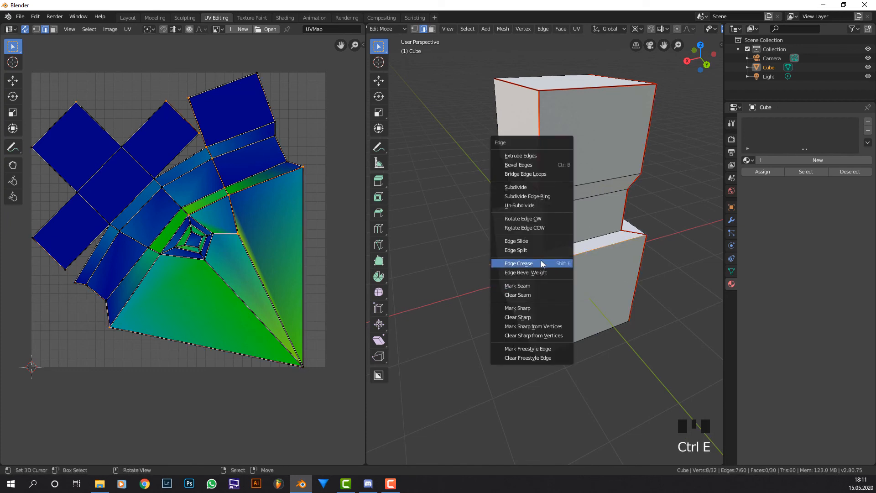
left_click(541, 285)
Step: Select the bottom edges on two opposite sides of the lower block and mark them as seams
middle_click_drag(534, 293, 529, 241)
right_click(547, 315, "shift")
middle_click_drag(479, 299, 615, 297)
right_click(458, 303, "shift")
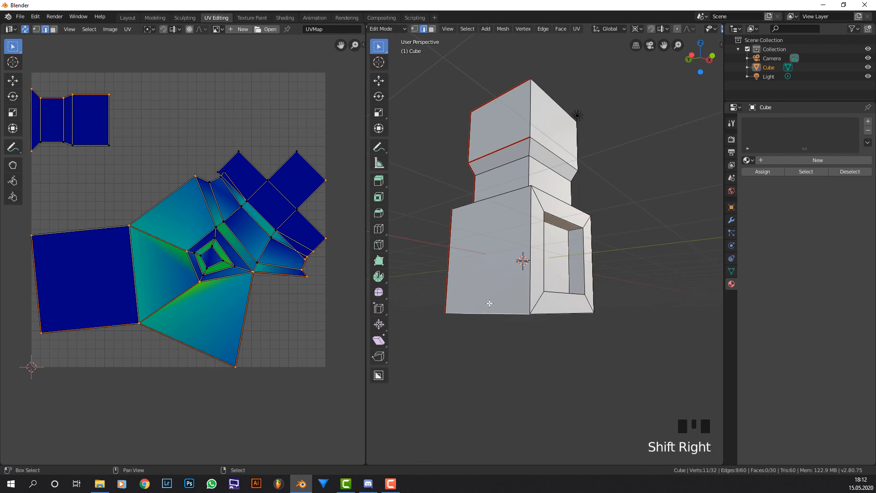
key("ctrl+e")
left_click(491, 304)
Step: Mark the inner ledge edges where the neck meets the lower block on both side faces as seams
middle_click_drag(493, 301, 561, 297)
middle_click_drag(438, 185, 449, 235)
mouse_move(572, 227)
middle_mouse_down()
mouse_move(503, 244)
mouse_move(492, 232)
mouse_move(568, 229)
middle_mouse_up()
right_click(503, 244, "shift")
right_click(568, 228, "shift")
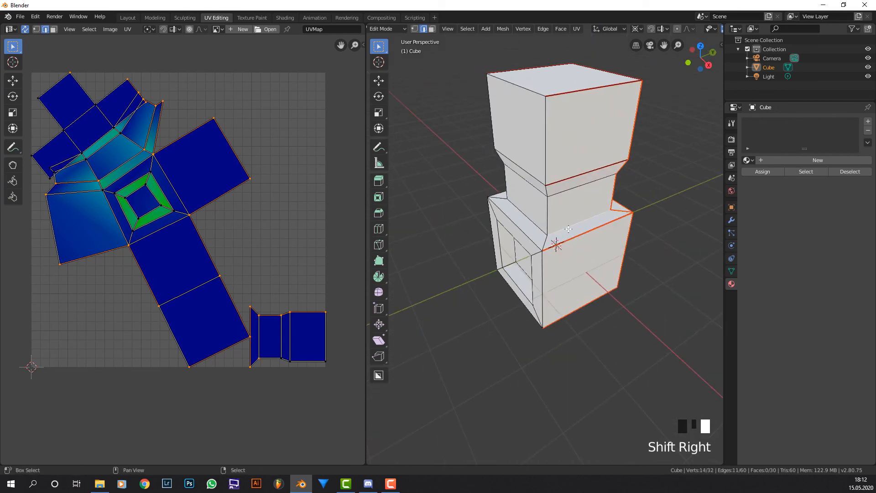
key("ctrl+e")
left_click(569, 230)
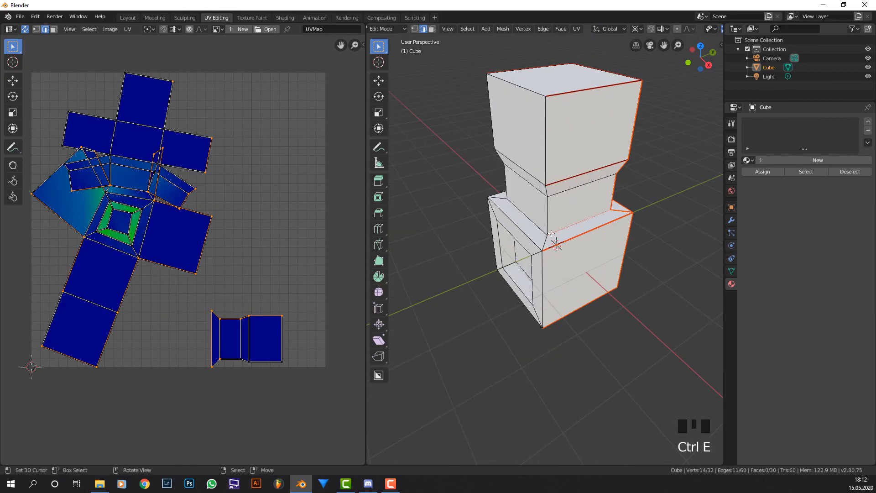
Step: Mark the front rim loop of the square recess and one of its inner depth corner edges as seams
middle_click_drag(551, 233, 504, 213)
scroll(541, 228, "up", 3)
right_click(493, 202, "alt")
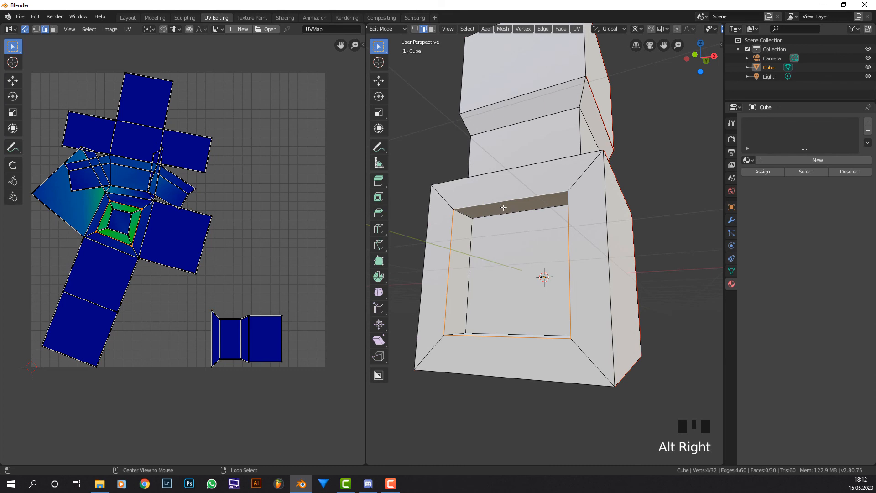
key("ctrl+e")
left_click(509, 211)
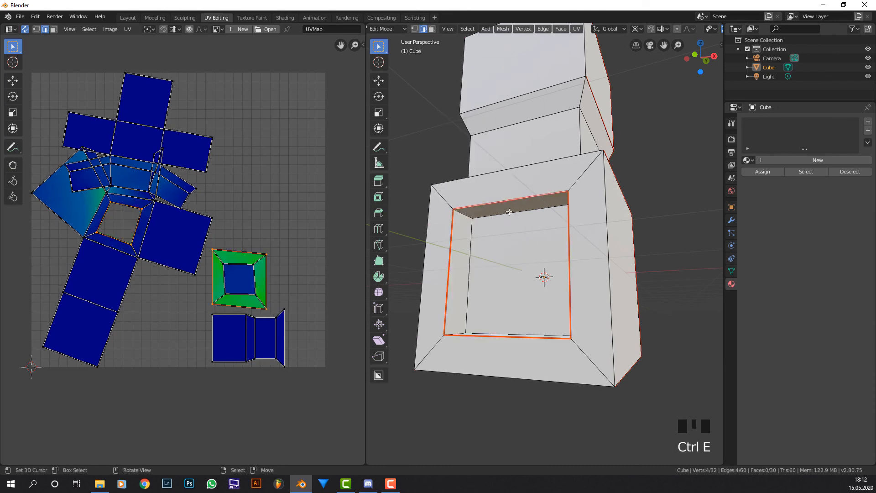
right_click(495, 236)
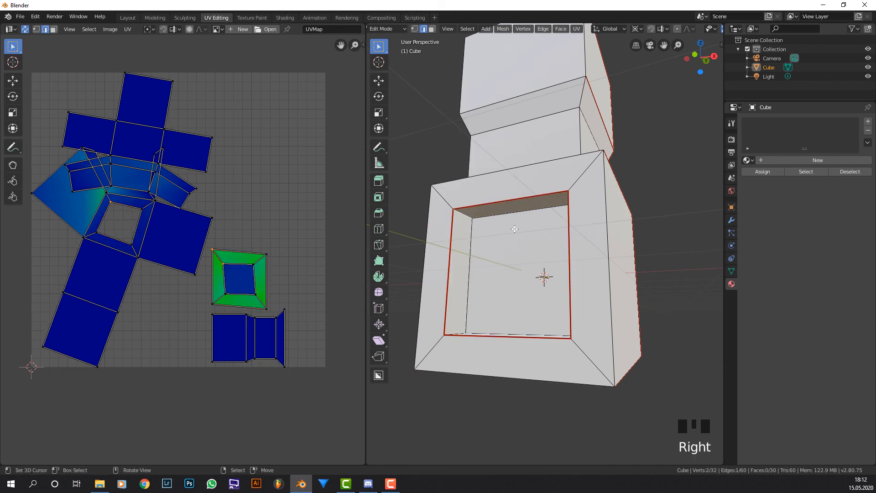
key("ctrl+e")
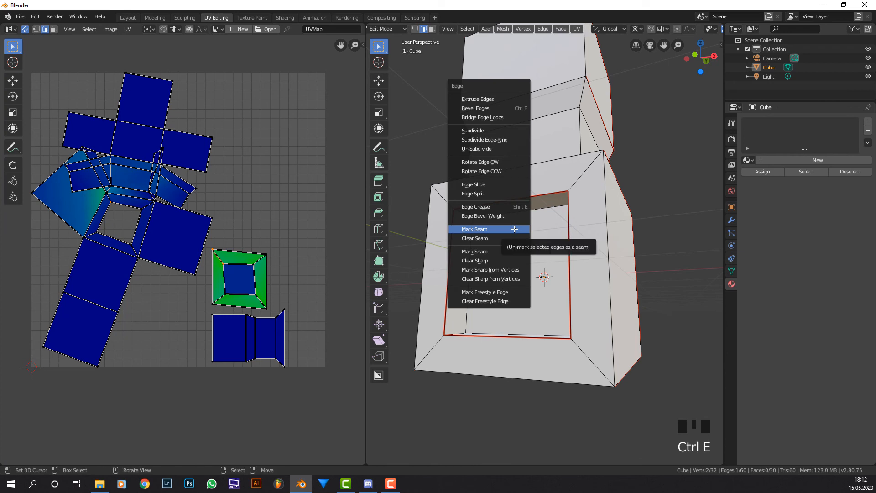
left_click(514, 229)
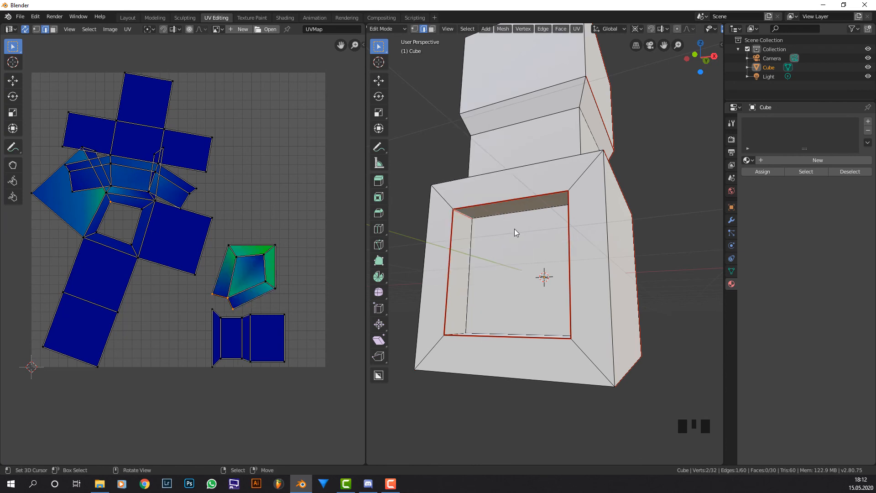
Step: Try to mark a second depth corner edge inside the square recess as a seam
scroll(514, 229, "up", 2)
middle_click_drag(507, 237, 574, 321)
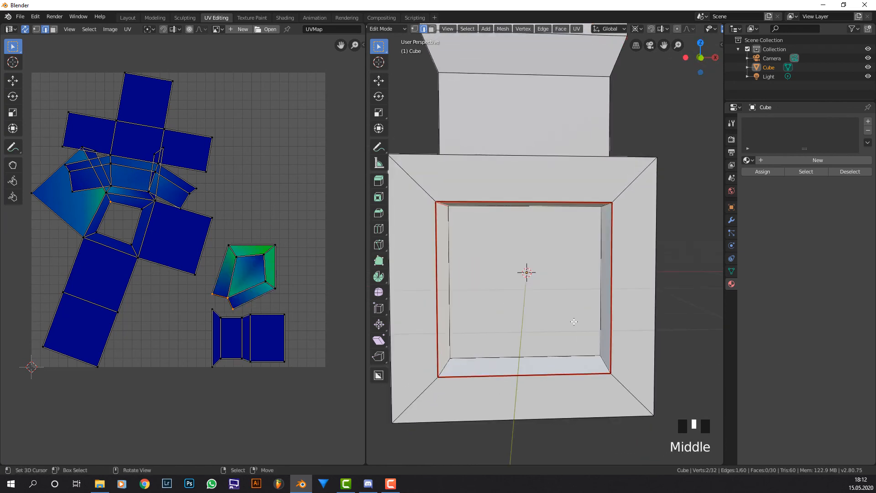
key("ctrl+e")
left_click(604, 366)
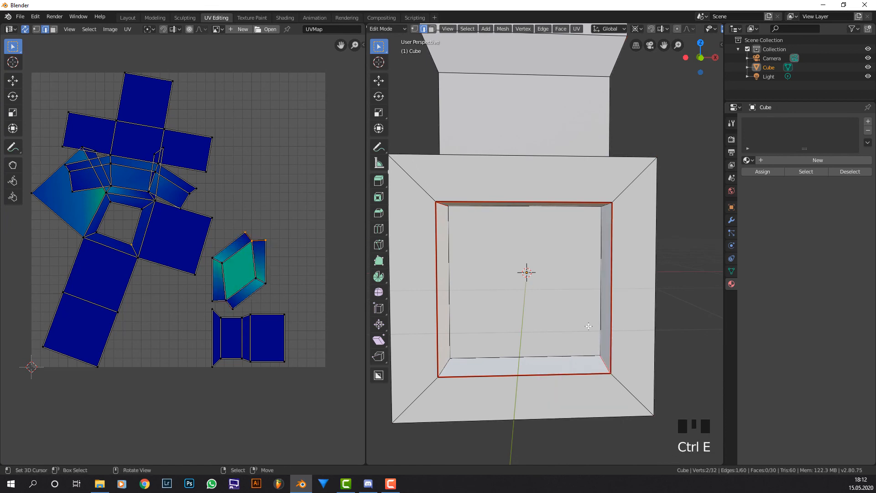
key("ctrl+z")
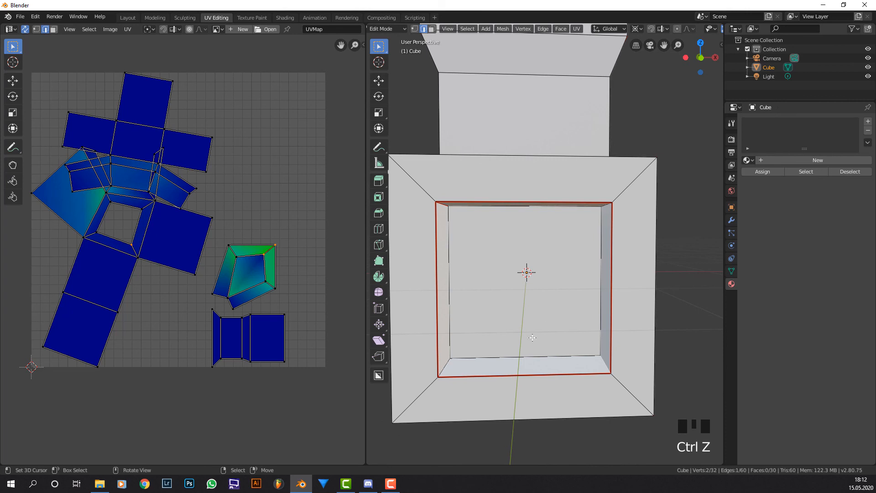
Step: Select the edges around the back face of the square recess and mark them as seams
right_click(562, 351, "alt")
middle_click_drag(542, 315, 516, 301)
right_click(602, 317, "shift")
right_click(465, 279, "shift")
right_click(465, 279, "shift")
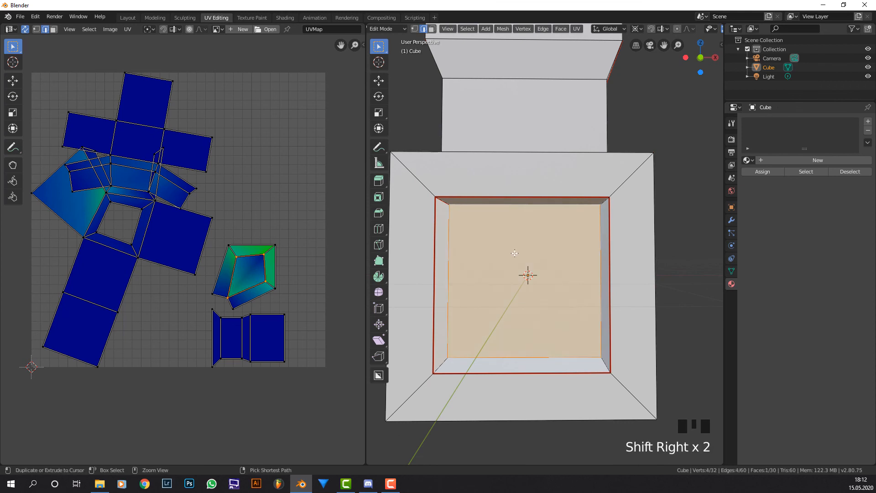
key("ctrl+e")
left_click(515, 252)
middle_click_drag(526, 293, 402, 304)
scroll(545, 285, "up", 2)
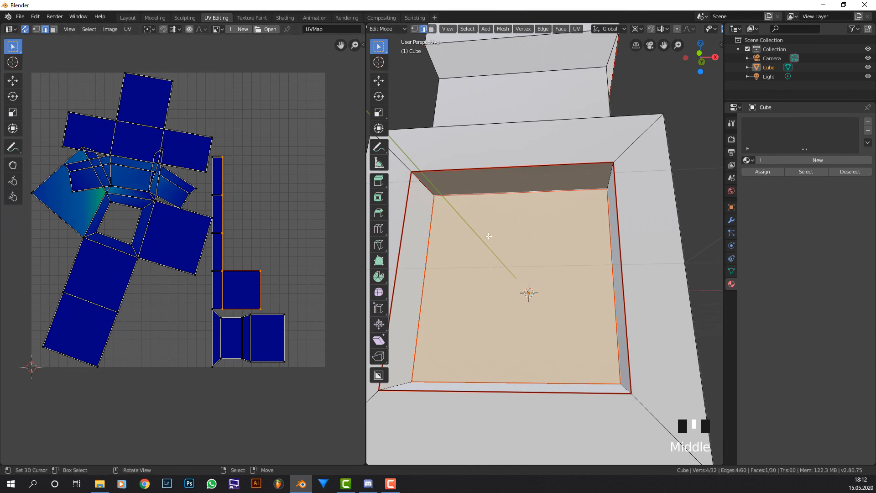
scroll(472, 310, "down", 2)
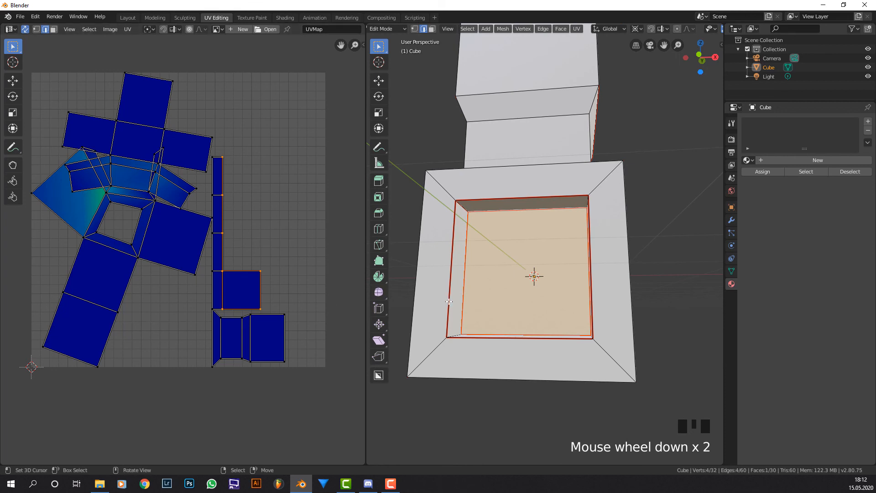
Step: Mark the bottom edge on the side of the lower block opposite the recess as a seam
middle_click_drag(507, 311, 565, 268)
right_click(565, 267)
key("ctrl+e")
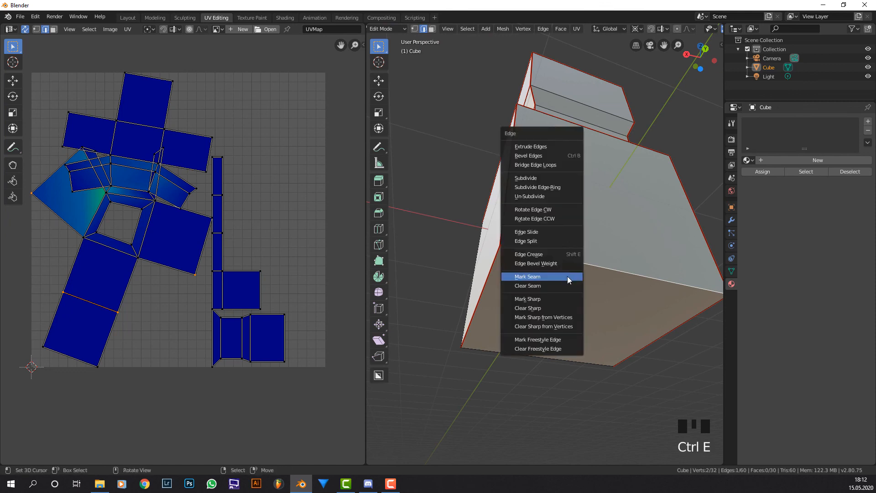
left_click(567, 276)
middle_click_drag(586, 233, 606, 247)
middle_click_drag(548, 285, 502, 260)
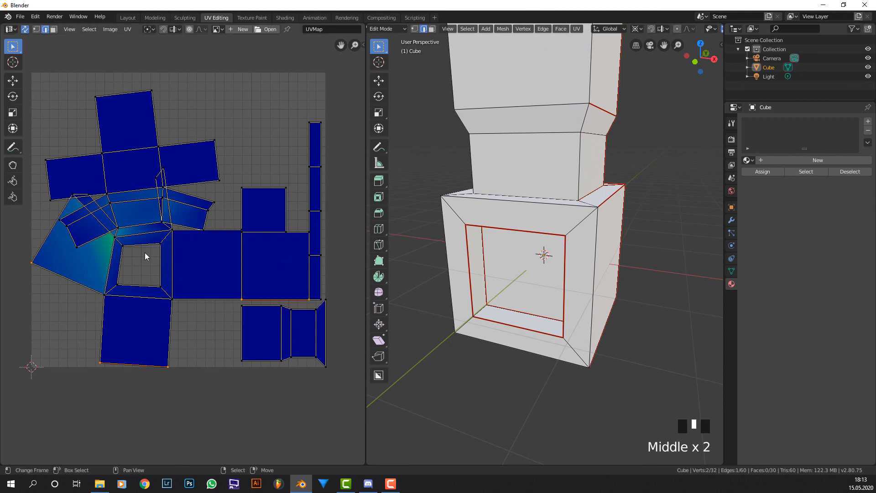
Step: Select the stretched face of the UV layout in face mode to locate it on the model
left_click(54, 29)
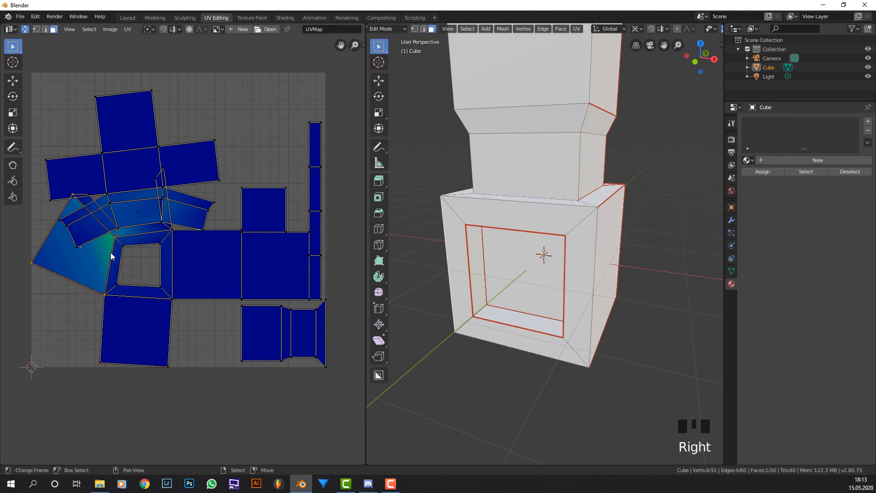
middle_click_drag(570, 146, 498, 180)
scroll(158, 248, "up", 2)
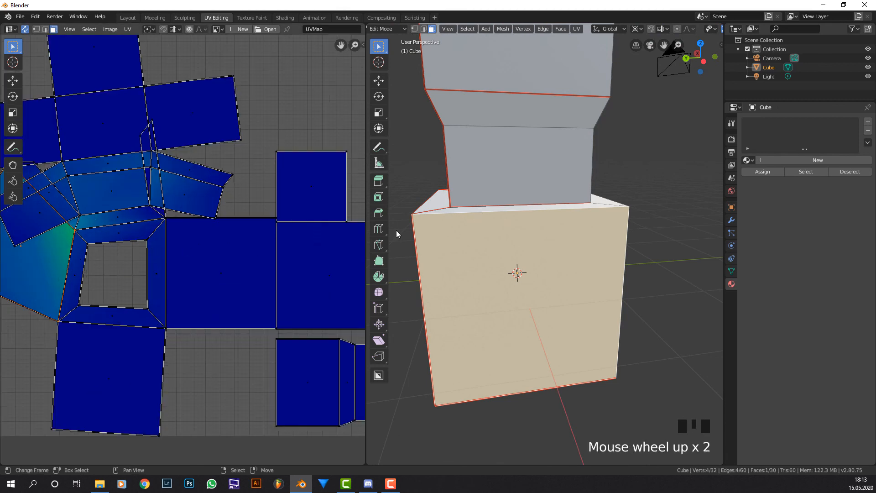
scroll(605, 198, "down", 1)
middle_click_drag(604, 198, 547, 183)
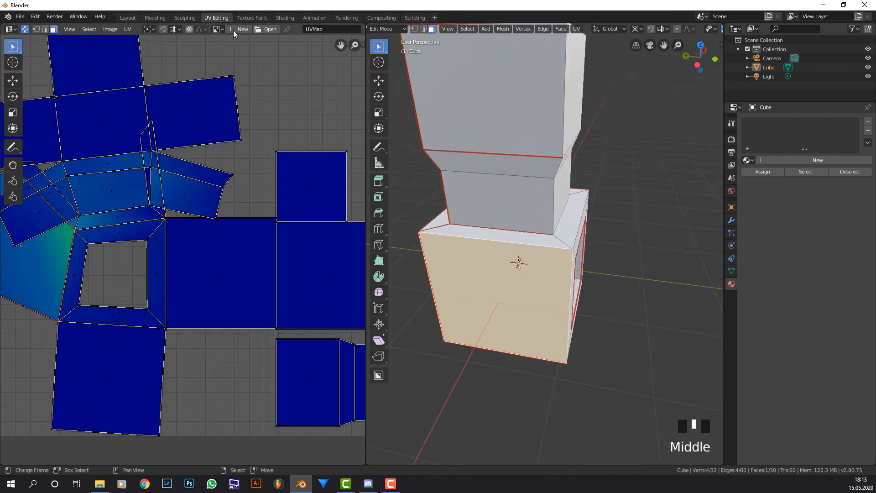
Step: Switch back to edge selection and mark the outer top edge of the lower block's stretched side face as a seam
left_click(423, 28)
right_click(509, 229)
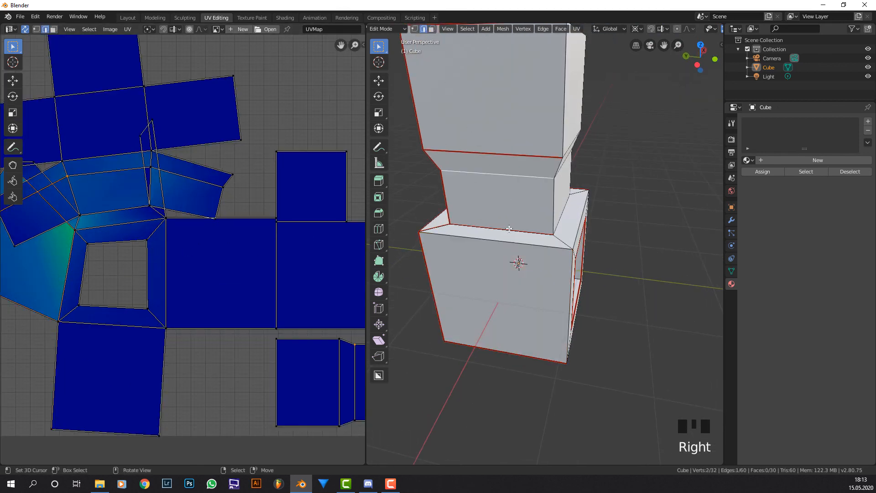
right_click(501, 243)
key("ctrl+e")
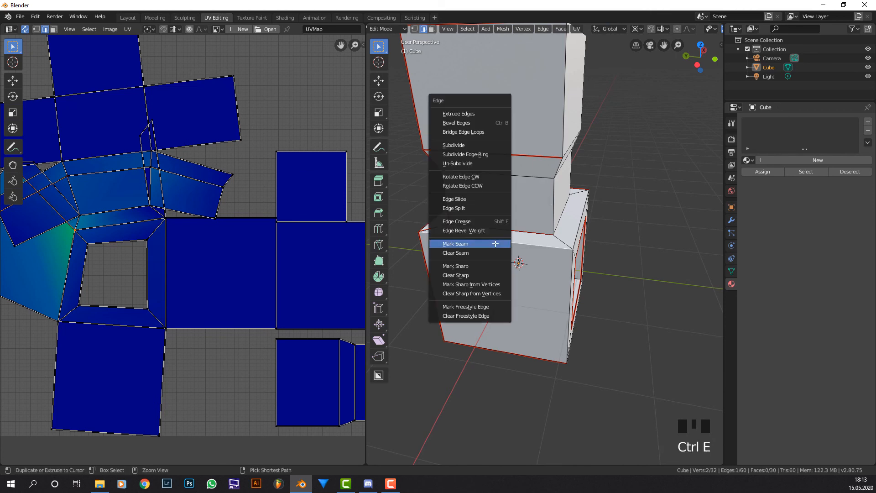
left_click(495, 243)
scroll(206, 231, "down", 2)
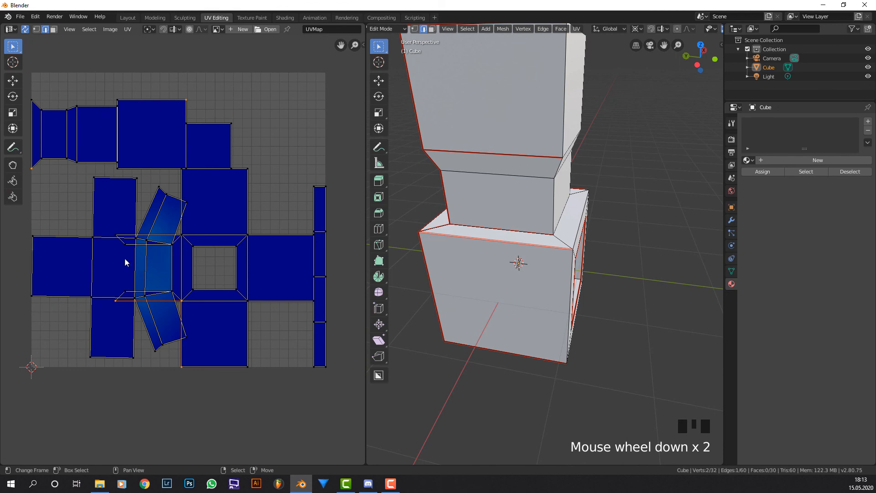
Step: Mark the neck's upper edge just below the flared section as a seam on both side faces
middle_click_drag(430, 181, 633, 178)
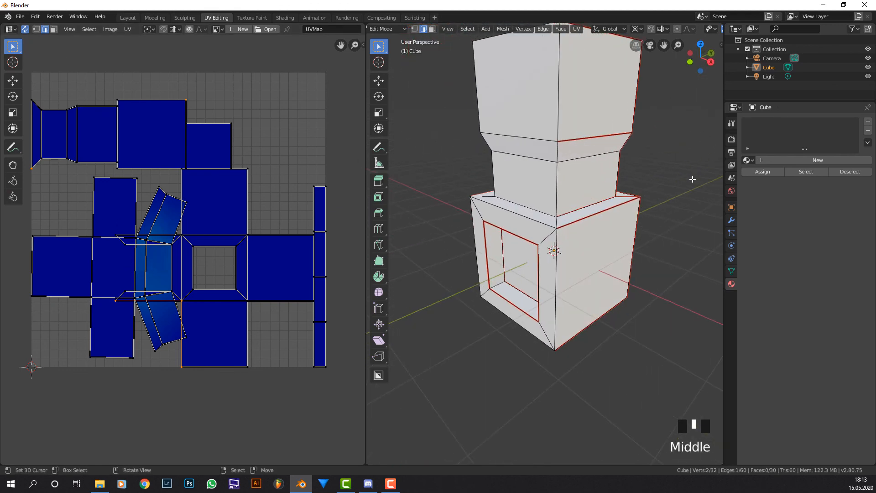
middle_click_drag(692, 179, 456, 164)
key("ctrl+e")
left_click(479, 167)
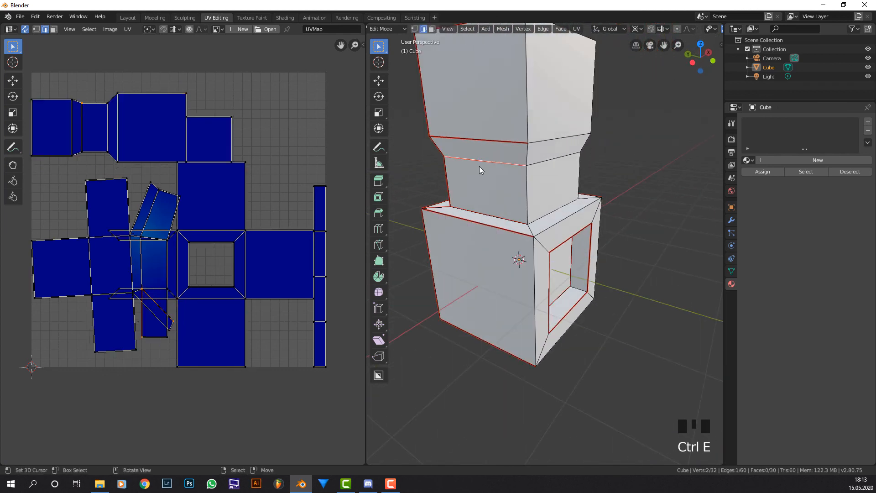
middle_click_drag(479, 168, 590, 166)
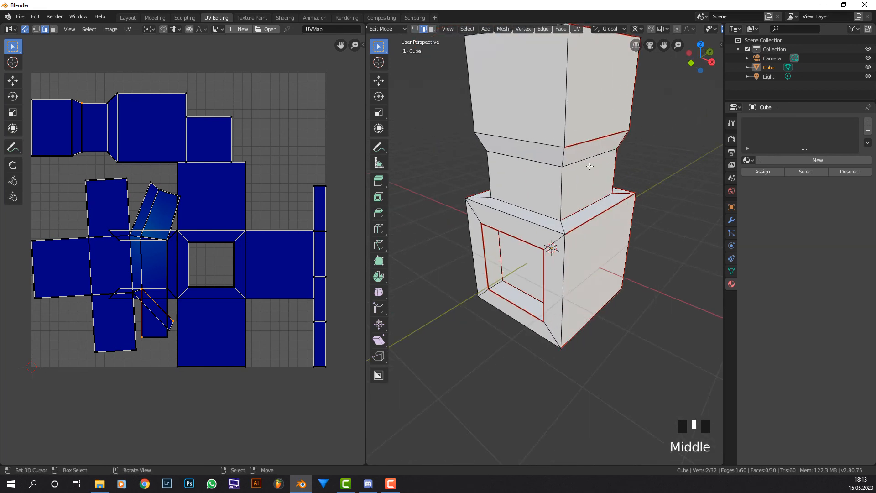
key("ctrl+e")
left_click(585, 164)
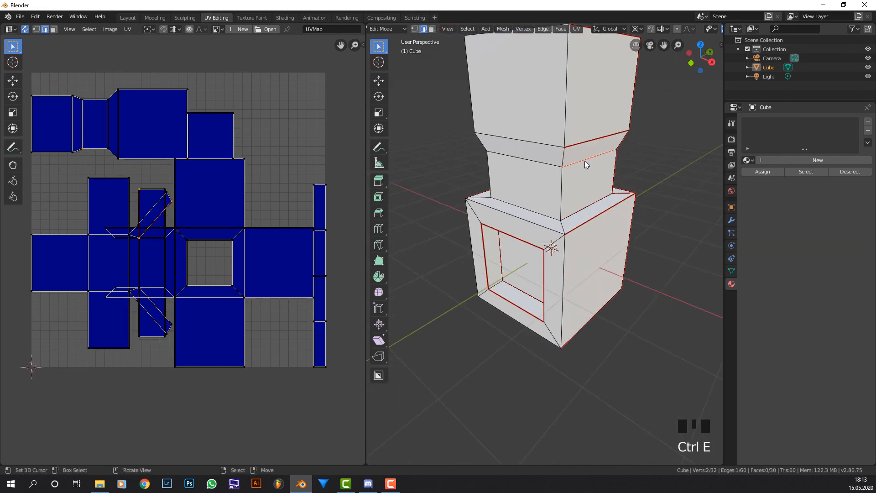
scroll(192, 181, "up", 3)
key("Tab")
key("Tab")
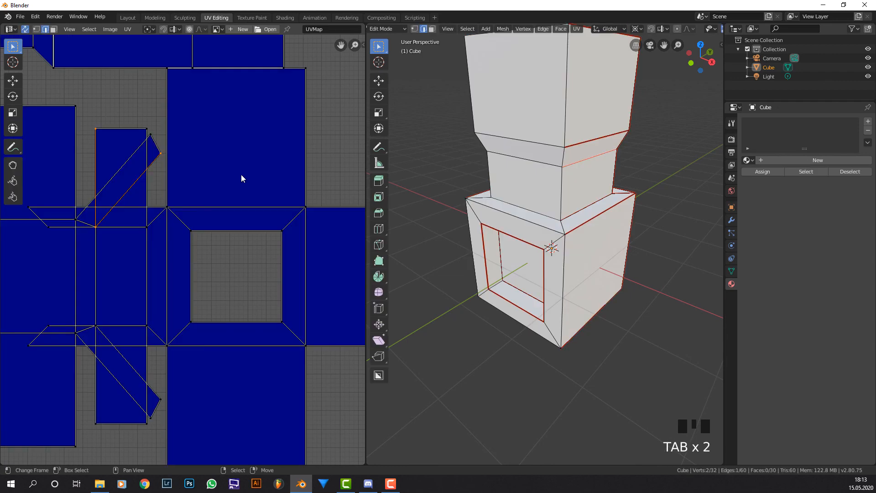
scroll(242, 178, "down", 4)
scroll(467, 183, "up", 2)
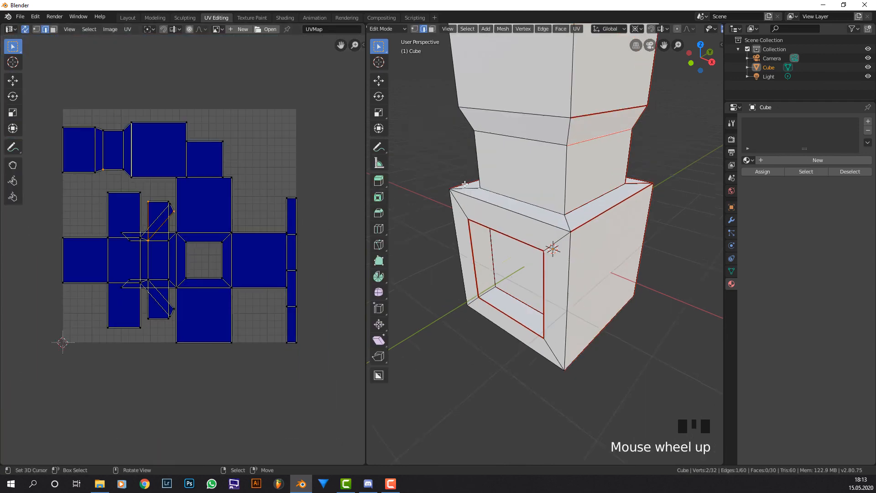
scroll(126, 183, "up", 2)
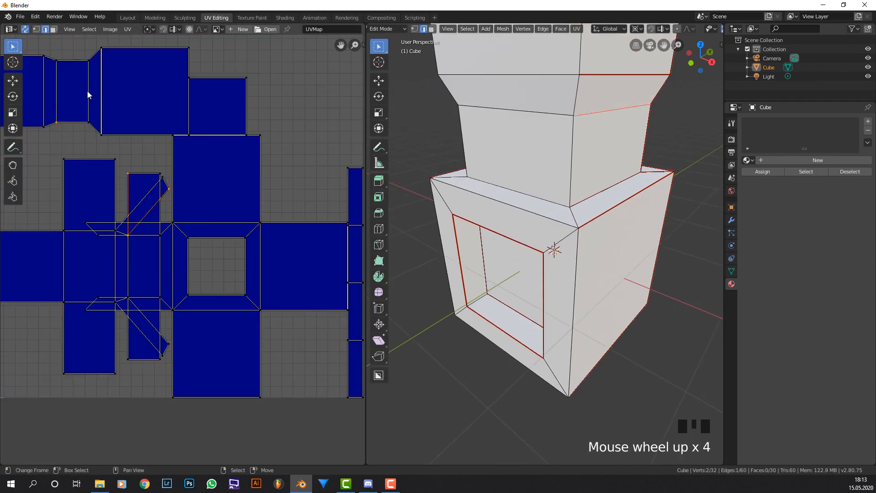
Step: Select the upper neck face and its overlapping corner vertices in the UV layout to locate the pinched area on the model
left_click(53, 29)
right_click(147, 206)
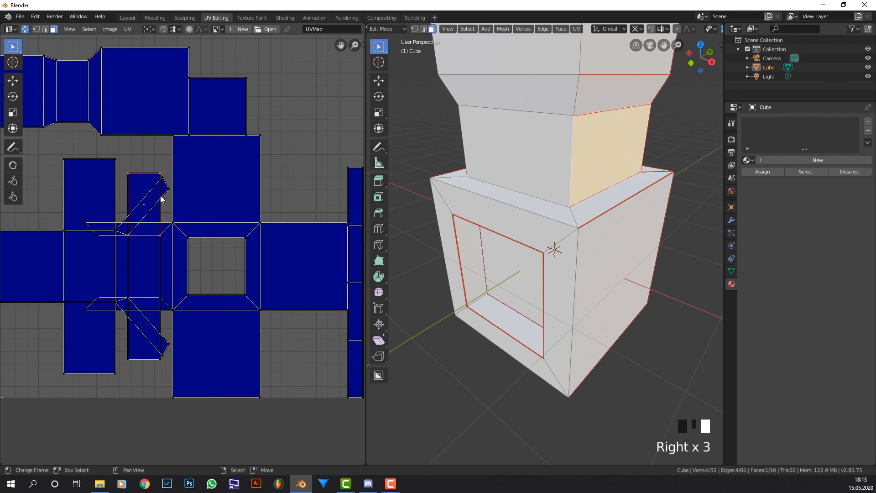
left_click(37, 30)
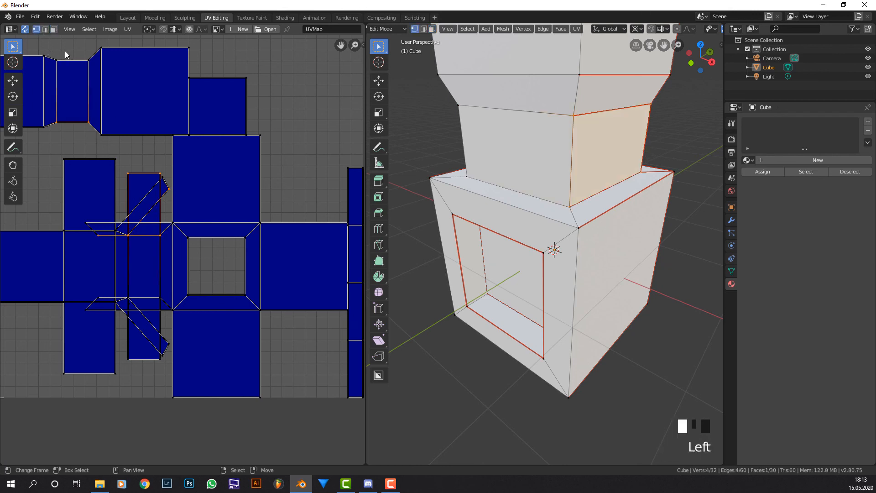
right_click(125, 235, "shift")
right_click(131, 240, "shift")
key("g")
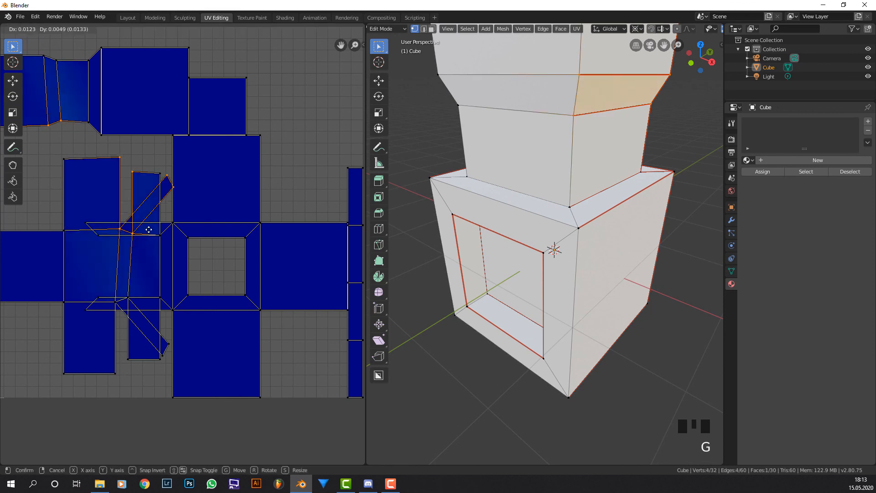
key("Escape")
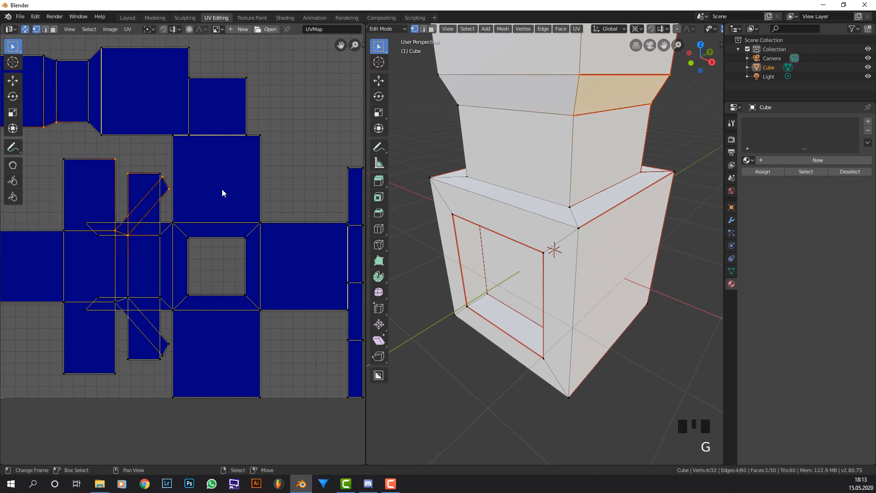
Step: Switch to edge selection and mark the flared section's slanted right corner edge on the recess side as a seam
scroll(482, 155, "down", 1)
scroll(484, 156, "down", 3)
middle_click_drag(485, 156, 349, 114)
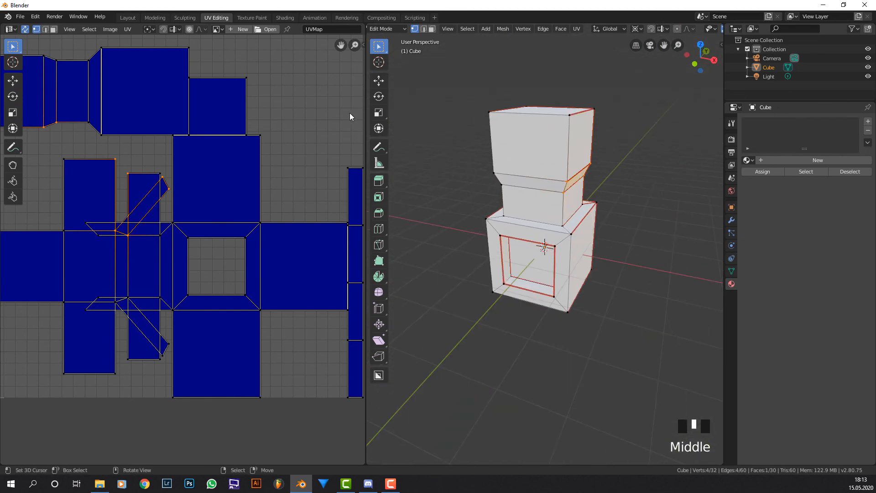
left_click(424, 30)
middle_click_drag(580, 164, 553, 149)
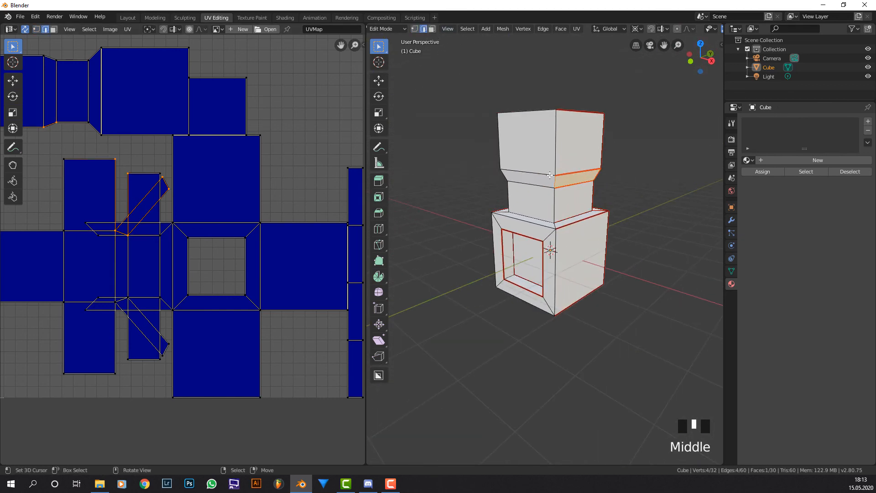
right_click(538, 177)
middle_click_drag(595, 195, 571, 155)
scroll(546, 142, "up", 3)
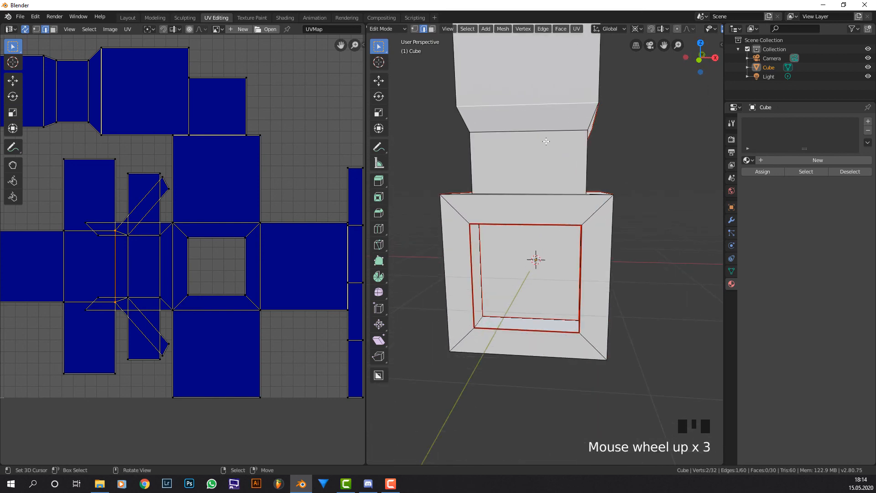
right_click(461, 137, "shift")
middle_click_drag(518, 142, 574, 96)
middle_click_drag(517, 123, 533, 133)
key("ctrl+e")
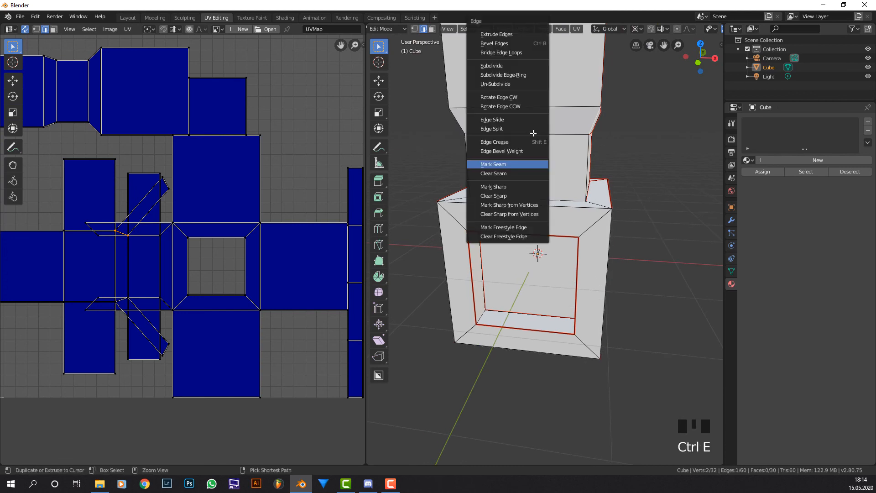
left_click(516, 167)
Step: Mark the flared section's slanted left corner edge on the recess side as a seam
scroll(286, 171, "down", 2)
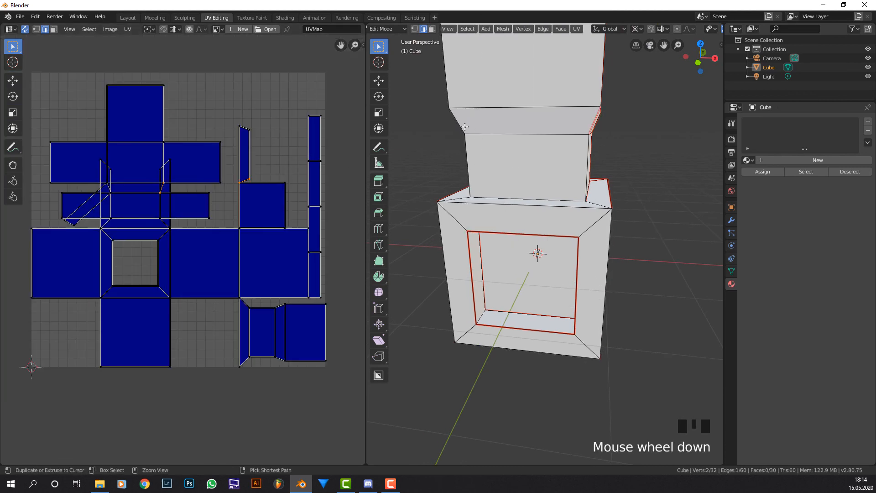
key("ctrl+e")
key("ctrl+e")
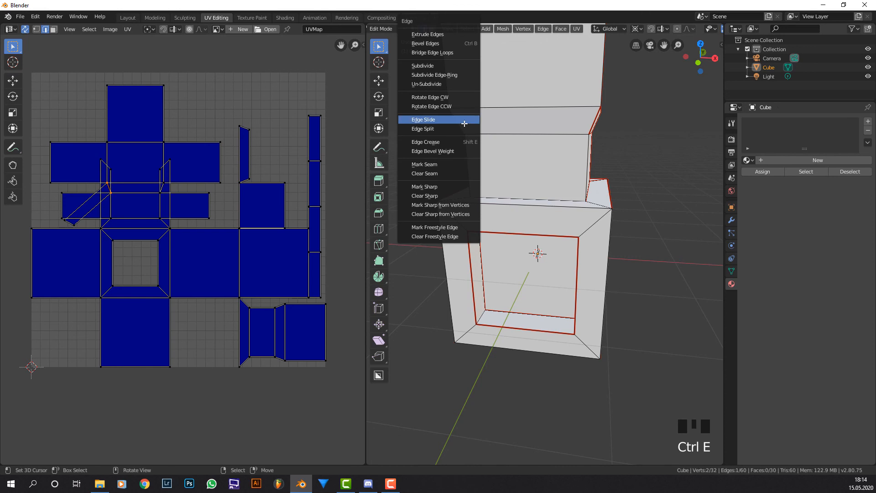
left_click(464, 123)
right_click(476, 151)
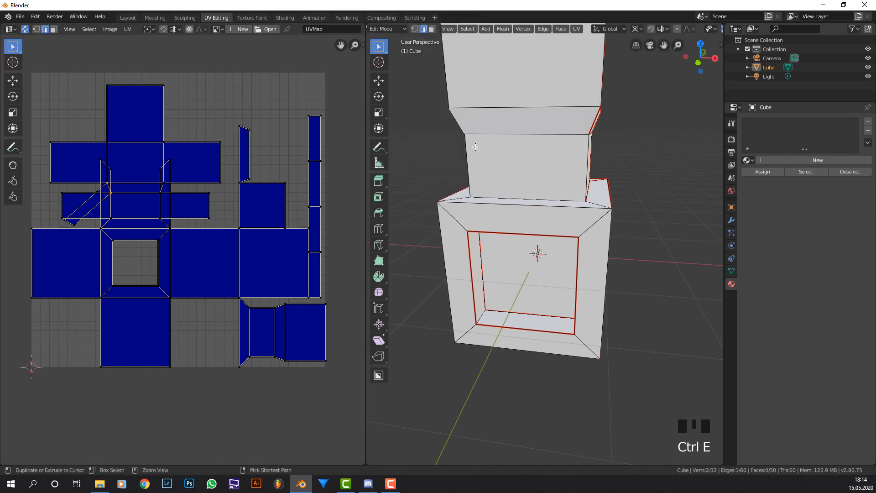
key("ctrl+e")
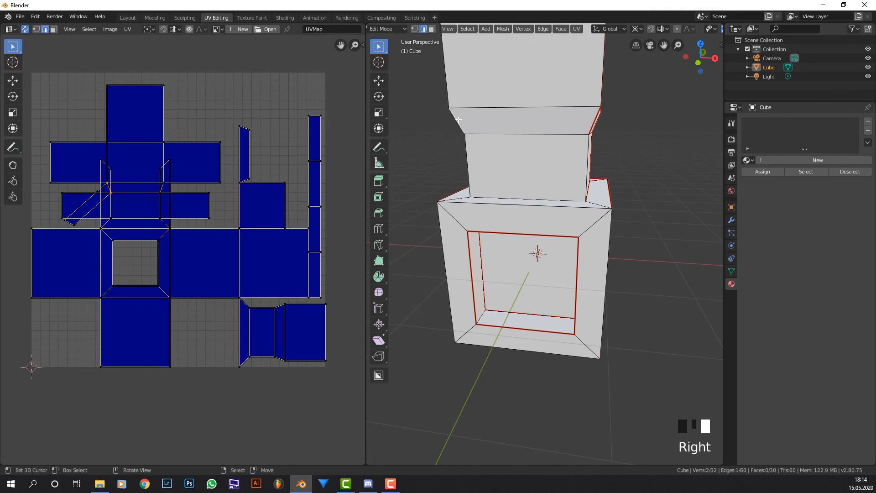
key("ctrl+e")
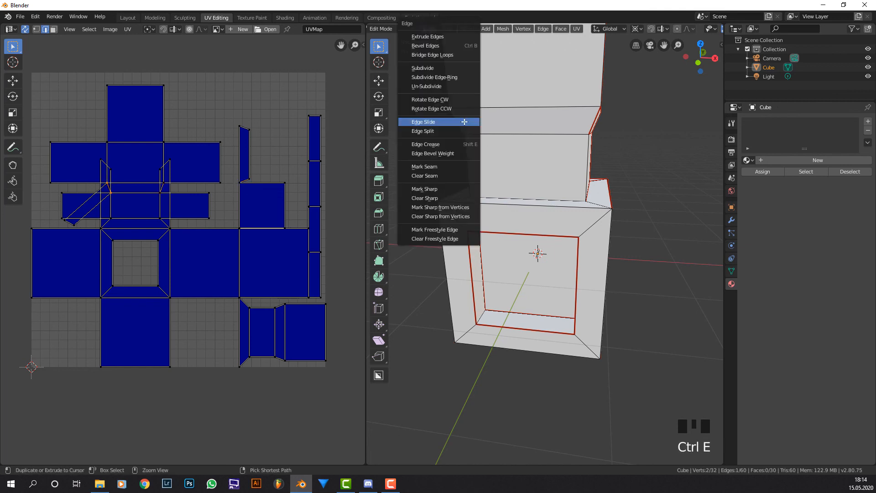
left_click(455, 167)
scroll(291, 170, "up", 2)
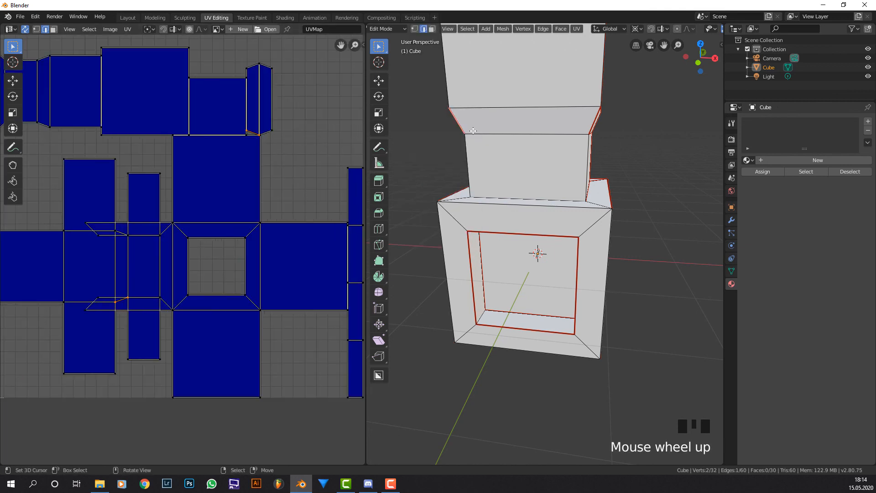
Step: Assign the existing wood-textured material named Material to the cube model
scroll(473, 131, "down", 2)
middle_click_drag(473, 131, 675, 157)
scroll(650, 150, "down", 3)
left_click(749, 160)
left_click(761, 178)
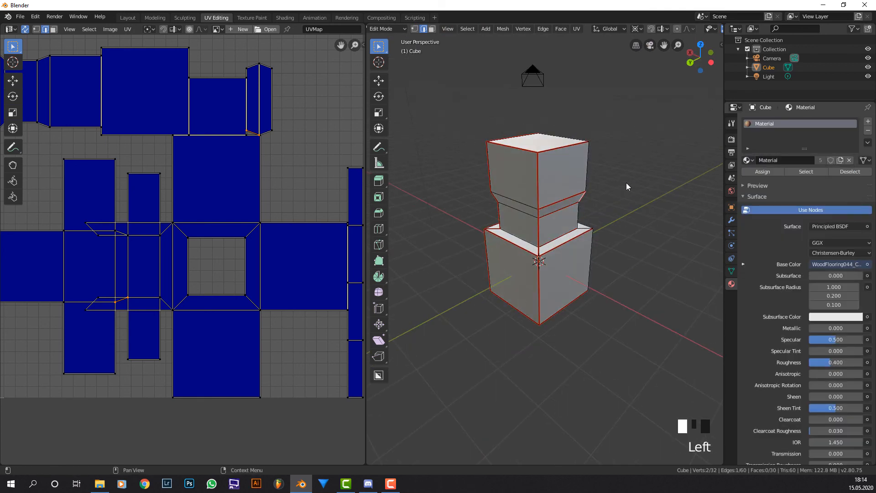
Step: Switch to Object Mode and examine how the wood texture maps onto the model from all sides
key("Tab")
middle_click_drag(630, 185, 547, 174)
scroll(628, 174, "up", 2)
middle_click_drag(628, 175, 471, 149)
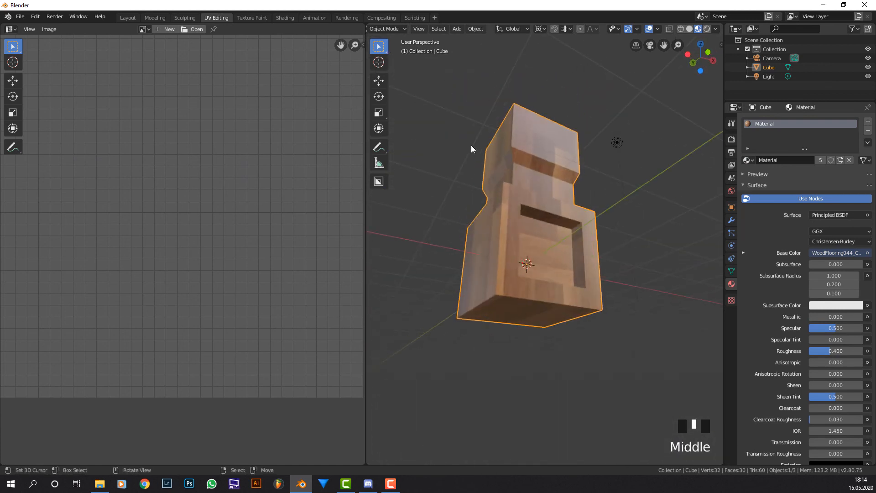
middle_click_drag(550, 235, 565, 215)
Step: Return the model to Edit Mode and bring up the UV mapping options
key("Tab")
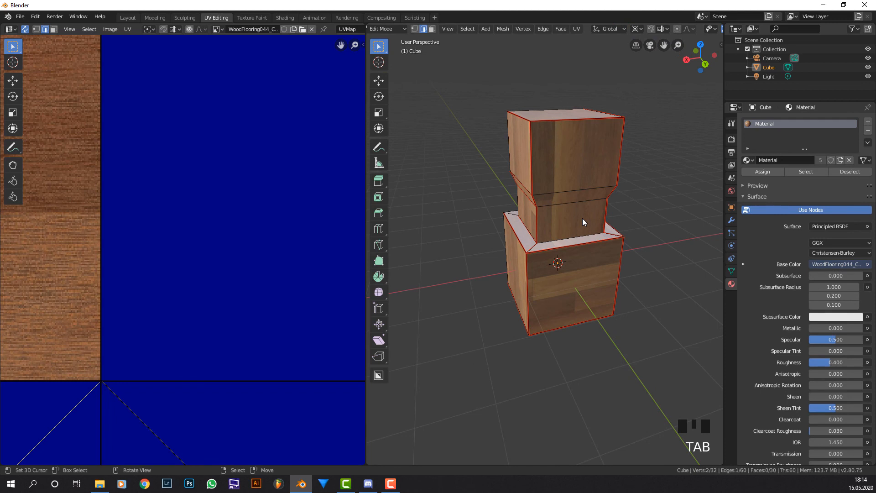
key("u")
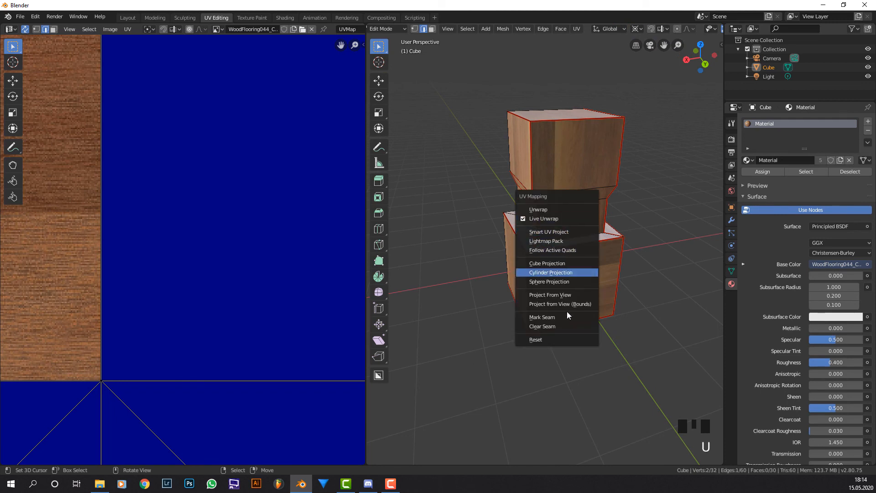
scroll(465, 179, "down", 5)
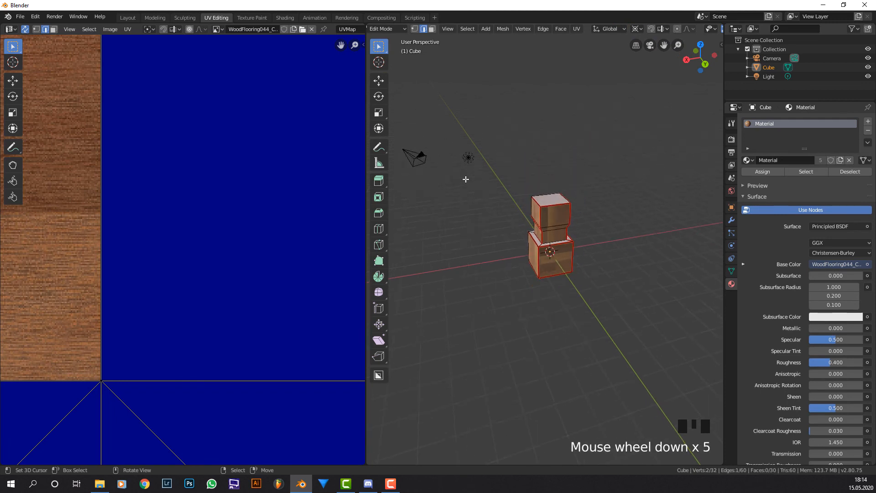